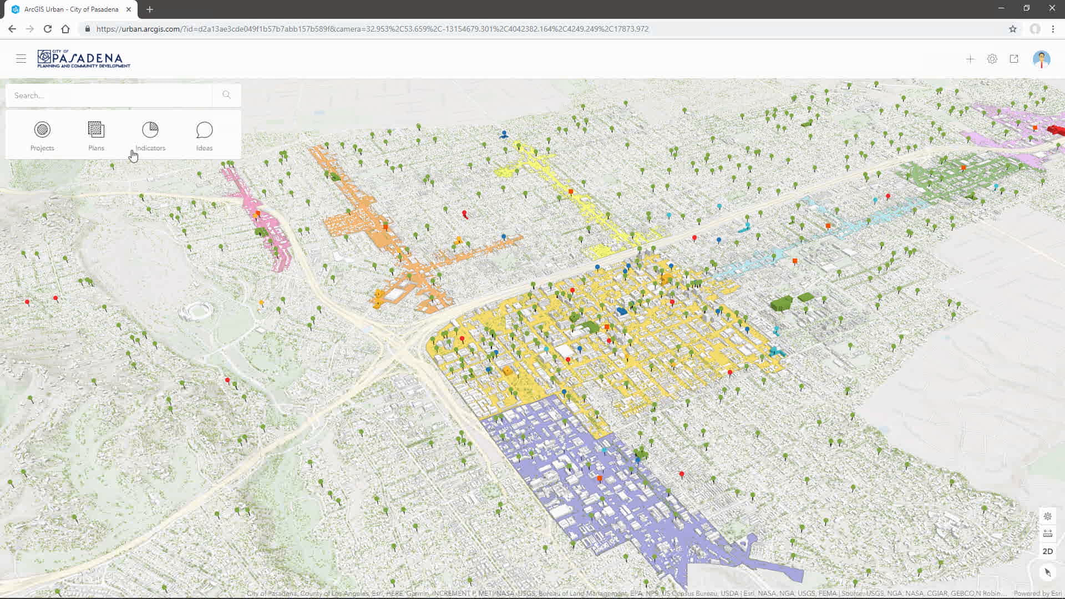
# Step: Read the details of the South Fair Oaks plan and open the plan for editing in Plan Designer
pyautogui.click(112, 145)
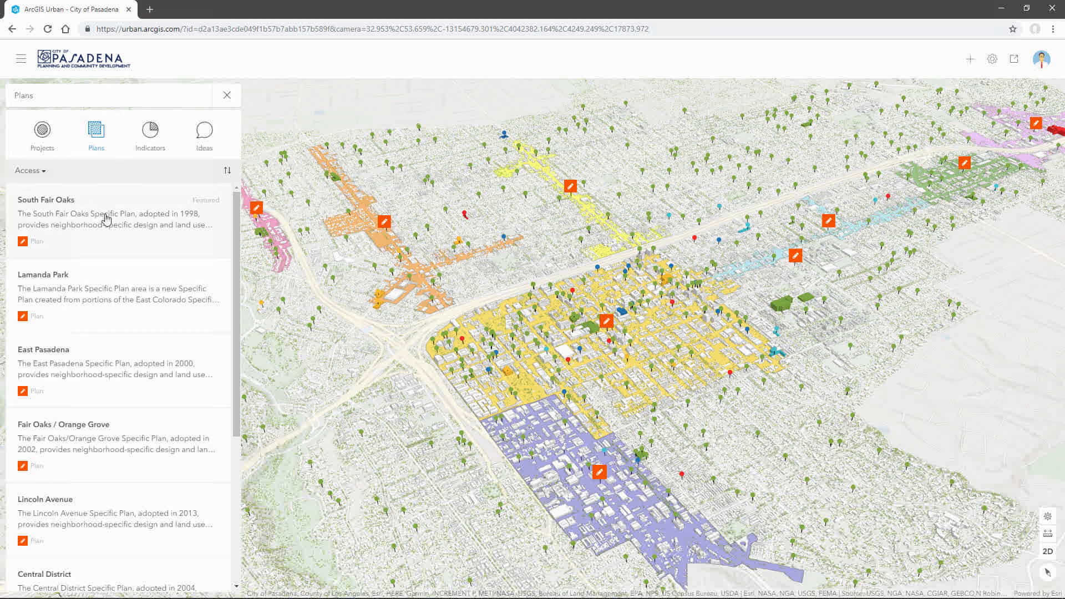
pyautogui.click(89, 218)
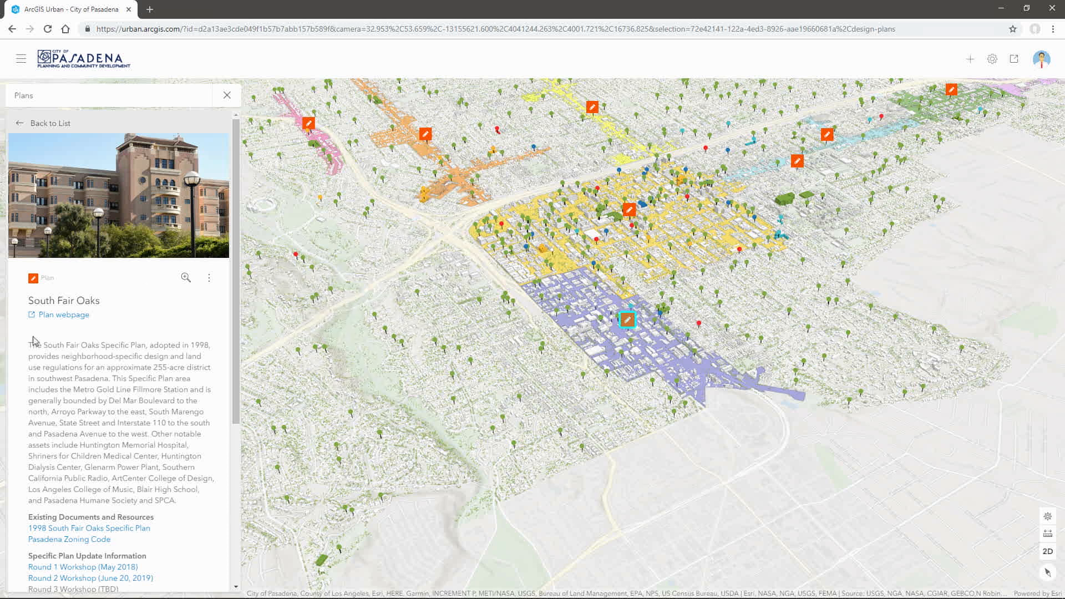
pyautogui.scroll(-1, 117, 328)
pyautogui.scroll(-3, 122, 329)
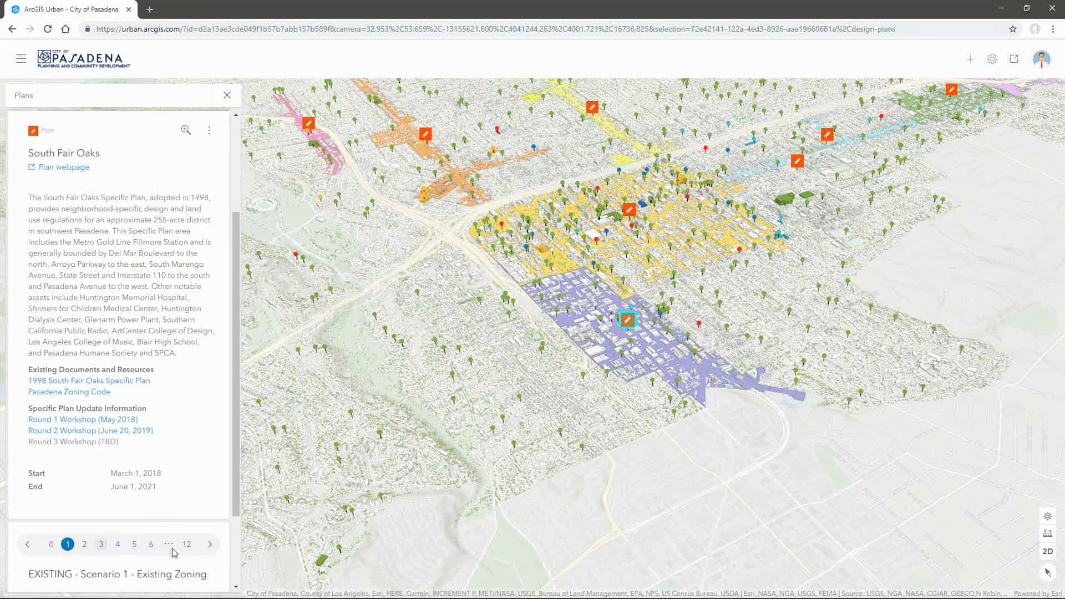
pyautogui.scroll(1, 212, 443)
pyautogui.scroll(3, 212, 443)
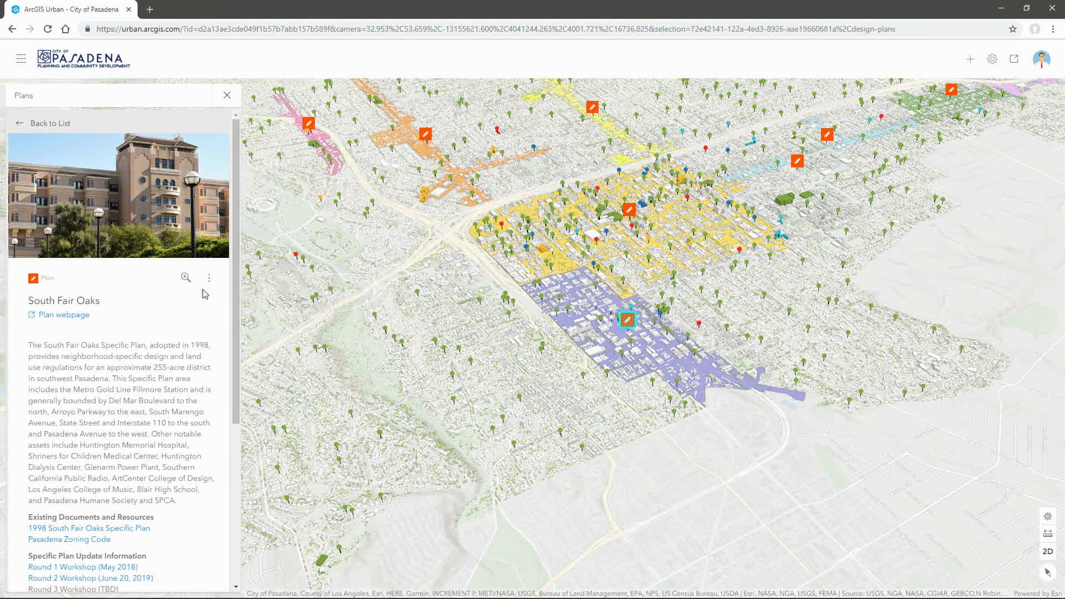
pyautogui.click(210, 283)
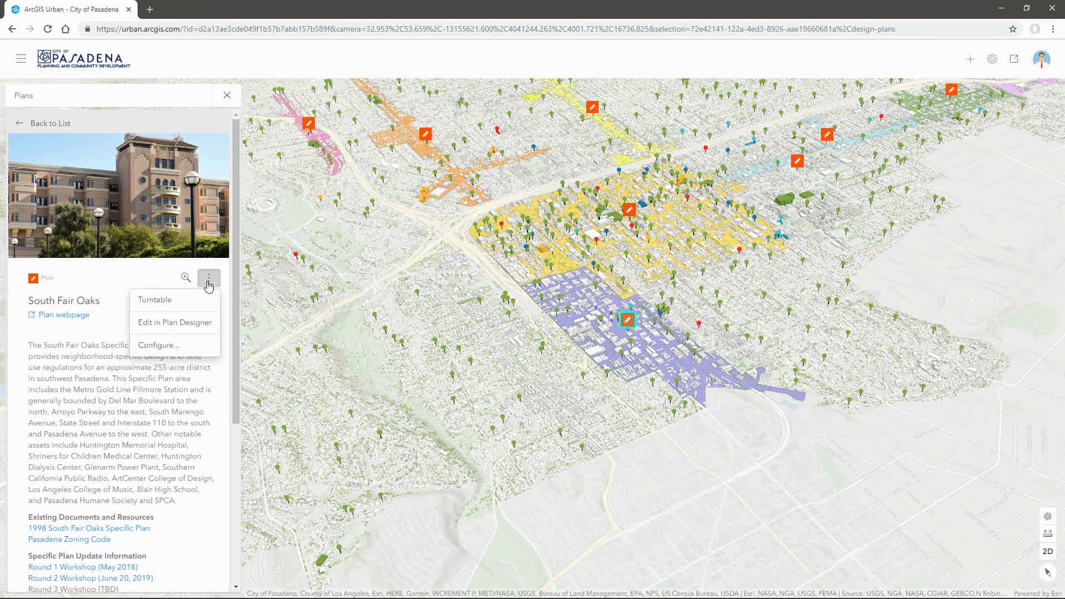
pyautogui.click(201, 324)
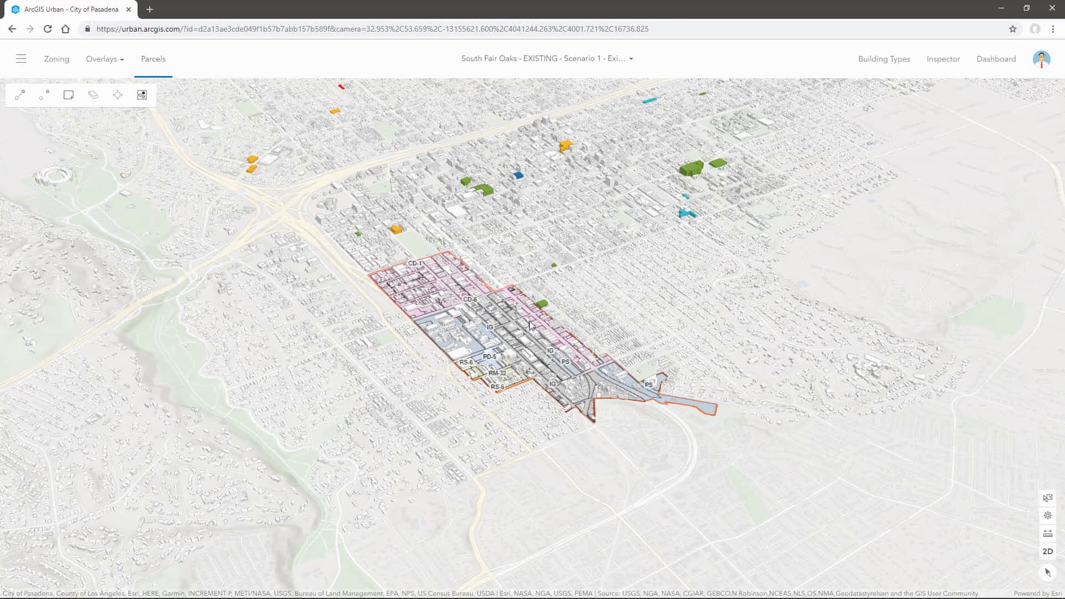
# Step: Examine the existing zoning districts and buildings of the South Fair Oaks plan area from several 3D angles
pyautogui.scroll(5, 530, 324)
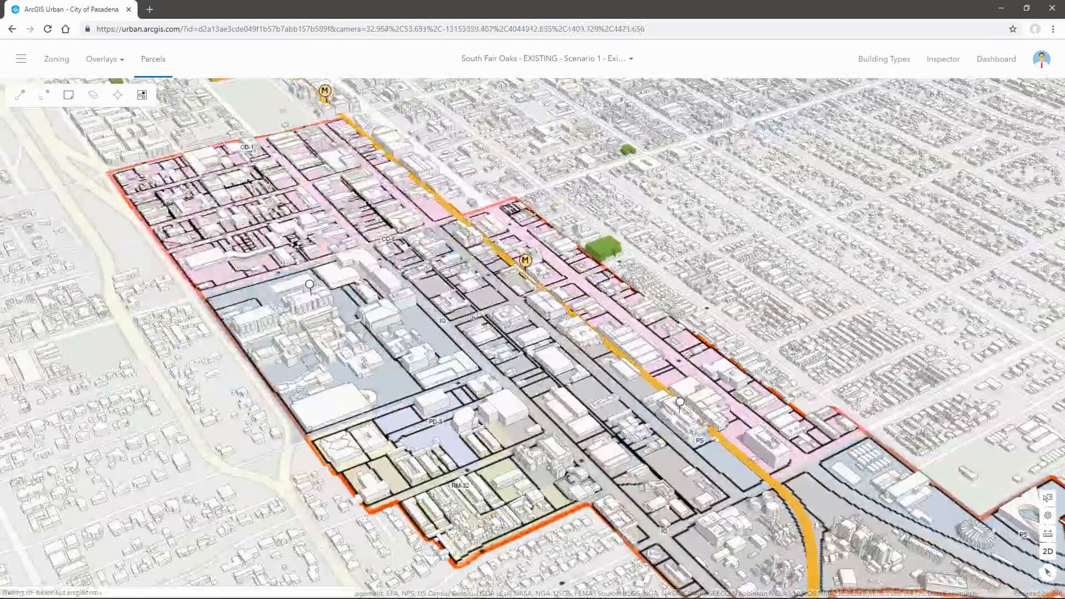
pyautogui.moveTo(474, 317); pyautogui.dragTo(494, 313, button='right')
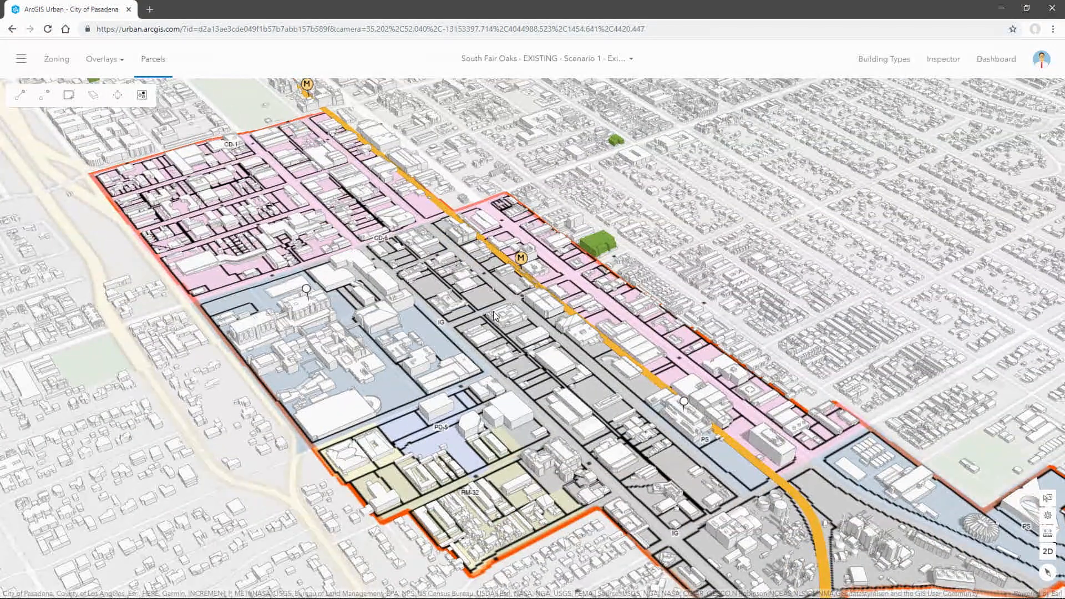
pyautogui.moveTo(507, 334)
pyautogui.mouseDown()
pyautogui.moveTo(501, 321)
pyautogui.moveTo(507, 337)
pyautogui.mouseUp()
pyautogui.moveTo(501, 328); pyautogui.dragTo(509, 335, button='right')
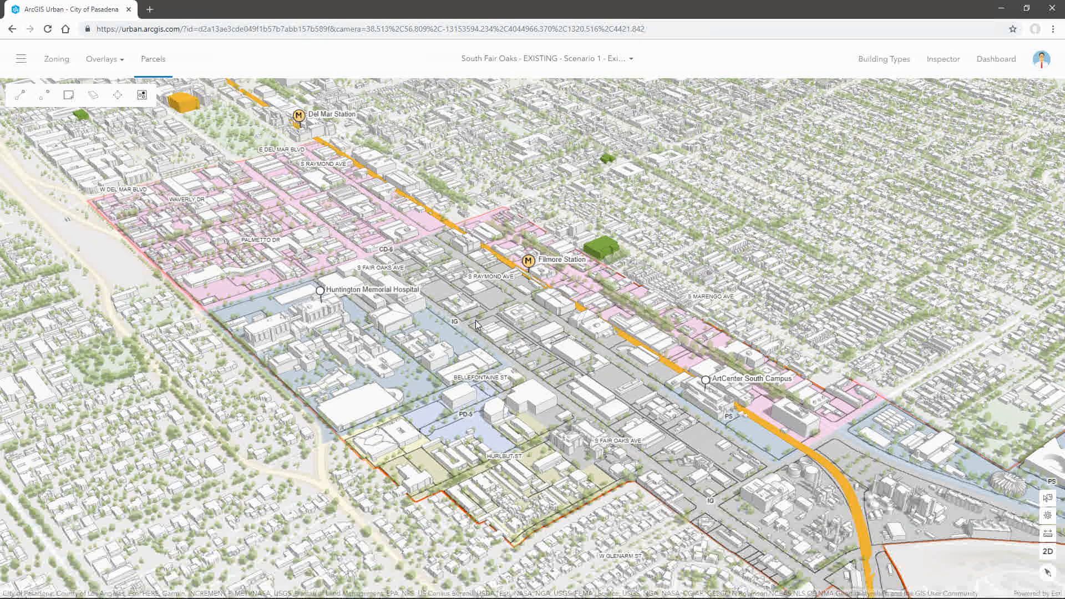
pyautogui.moveTo(476, 333); pyautogui.dragTo(478, 360, button='right')
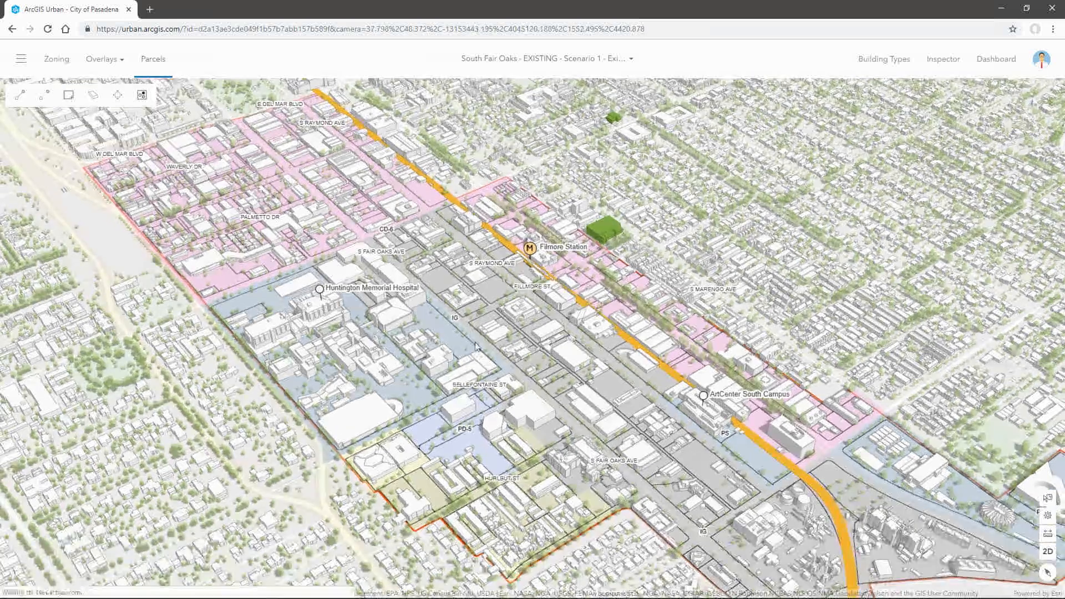
pyautogui.moveTo(501, 327); pyautogui.dragTo(484, 339)
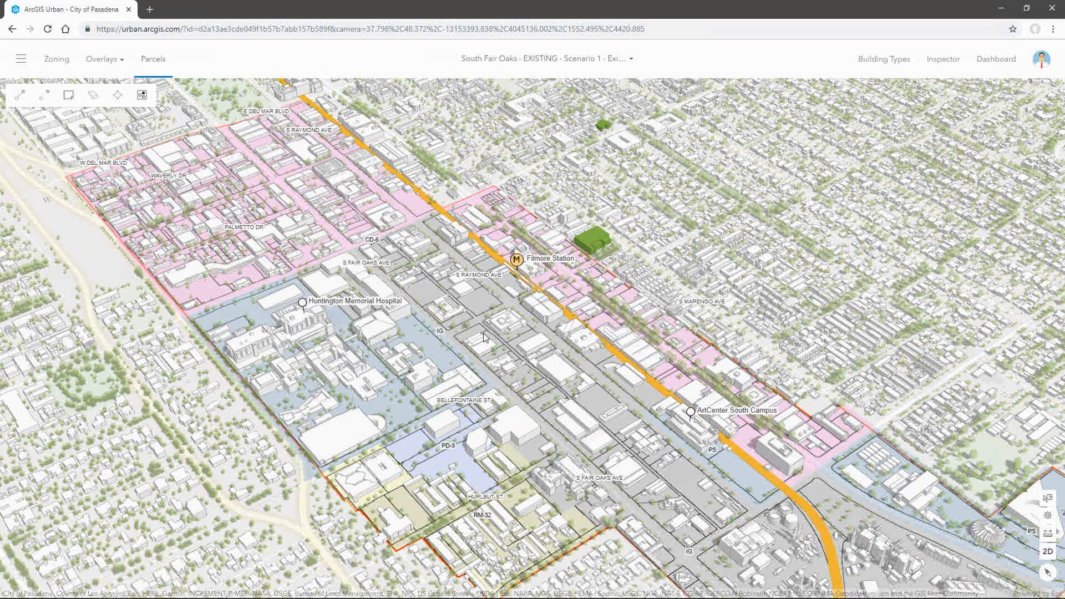
pyautogui.scroll(-2, 532, 351)
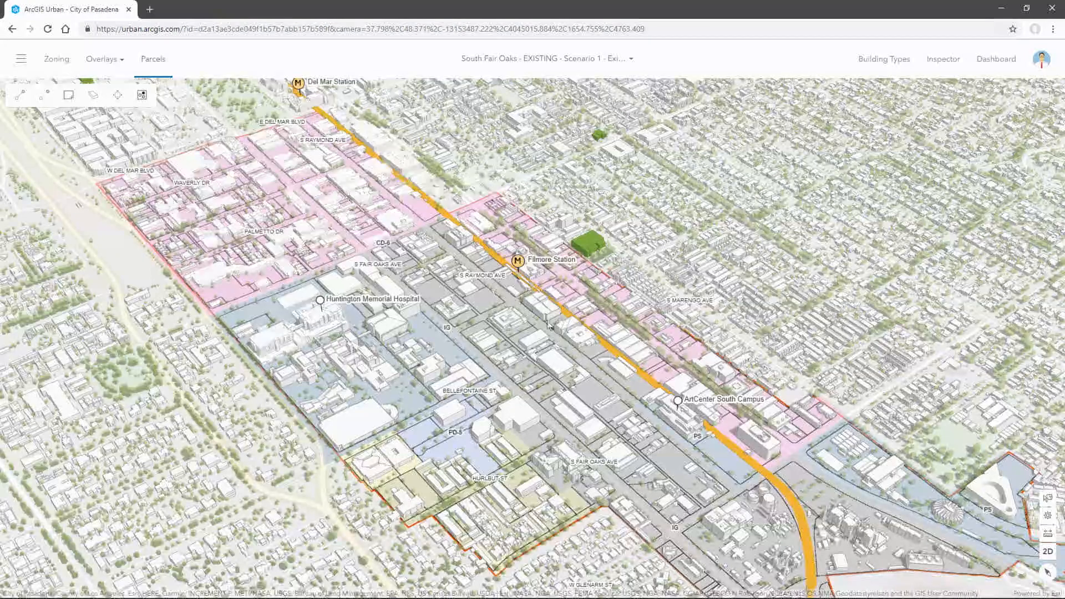
pyautogui.moveTo(549, 326); pyautogui.dragTo(541, 334)
pyautogui.moveTo(541, 334); pyautogui.dragTo(462, 334, button='right')
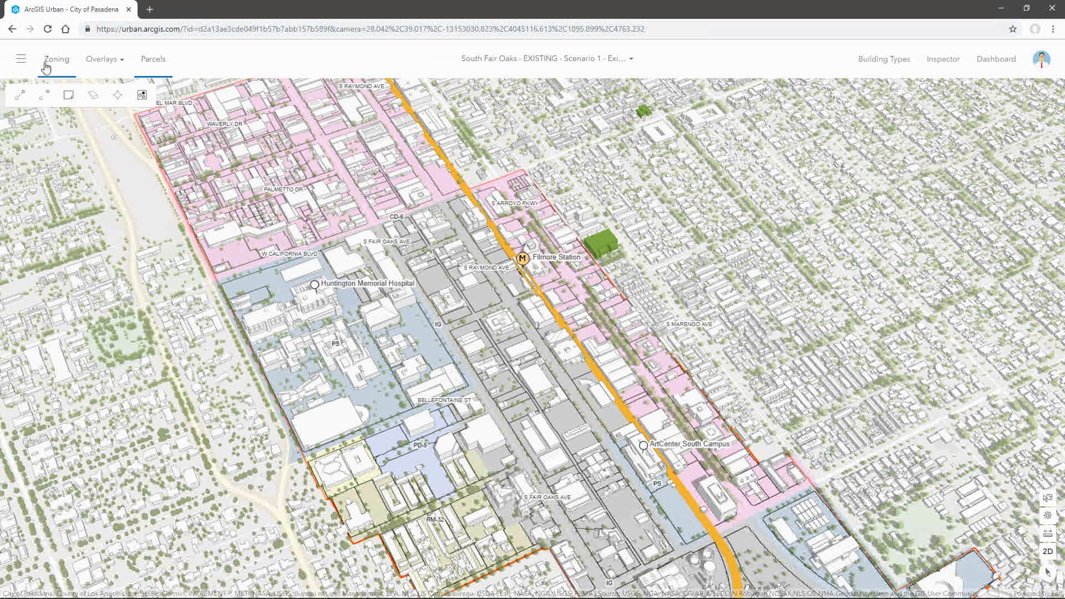
# Step: Switch to zoning editing and look through the list of available zoning types
pyautogui.click(114, 62)
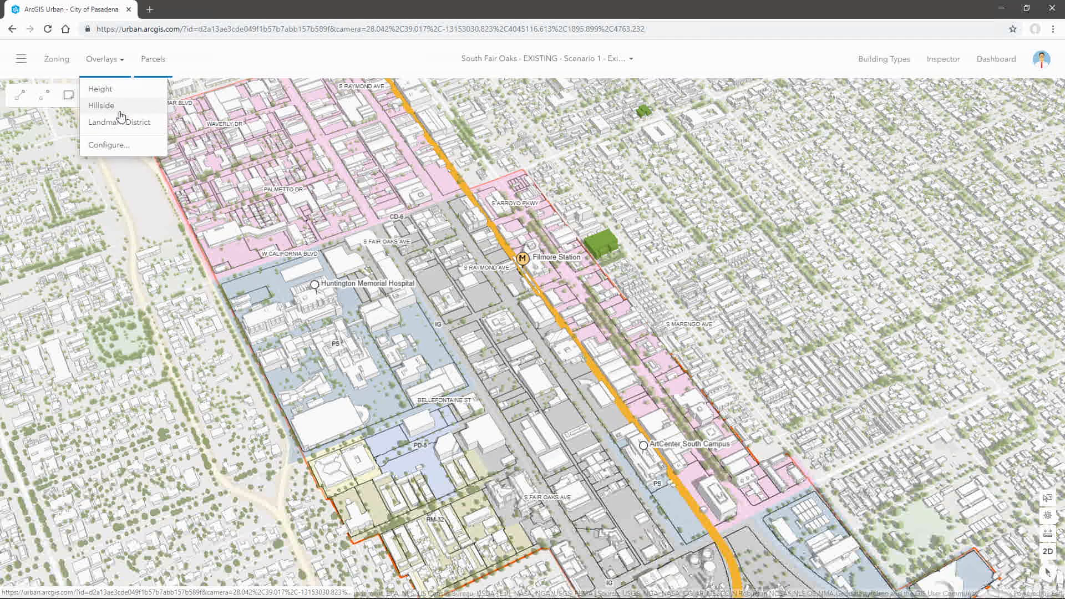
pyautogui.click(63, 60)
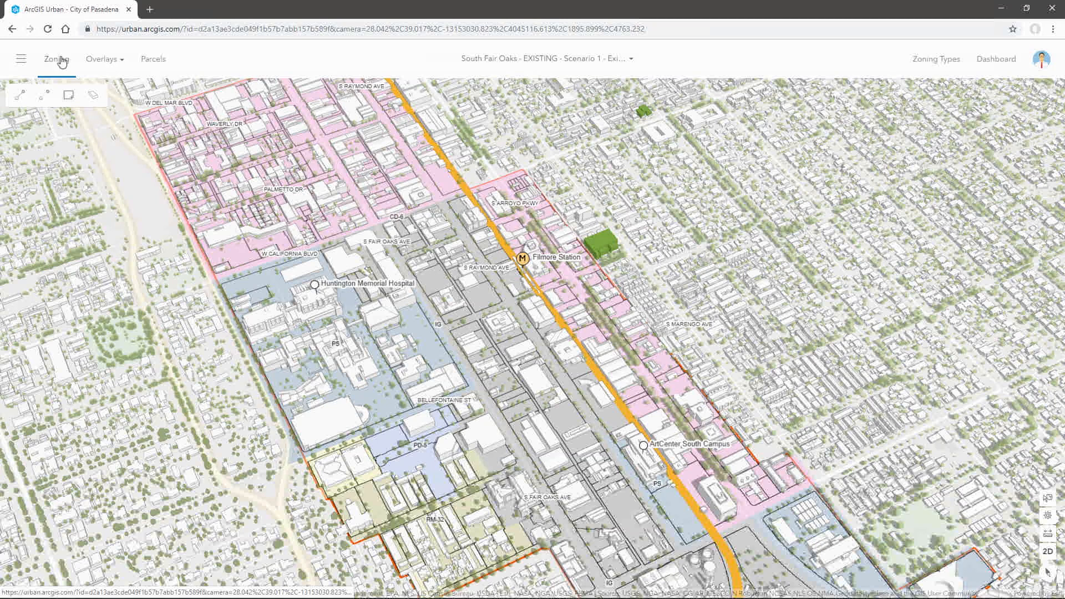
pyautogui.click(931, 59)
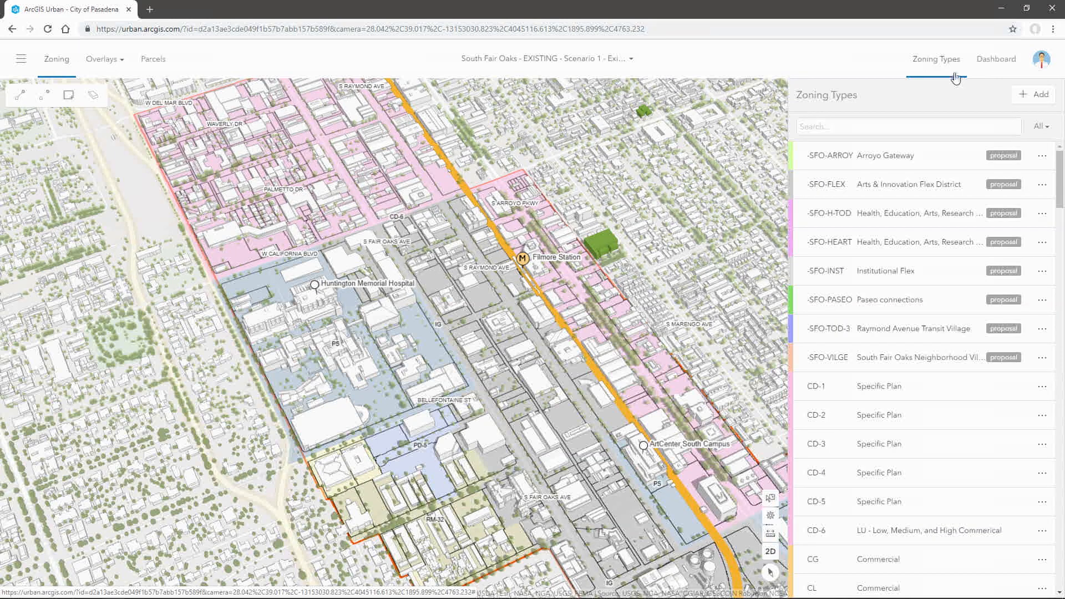
pyautogui.scroll(-6, 1027, 298)
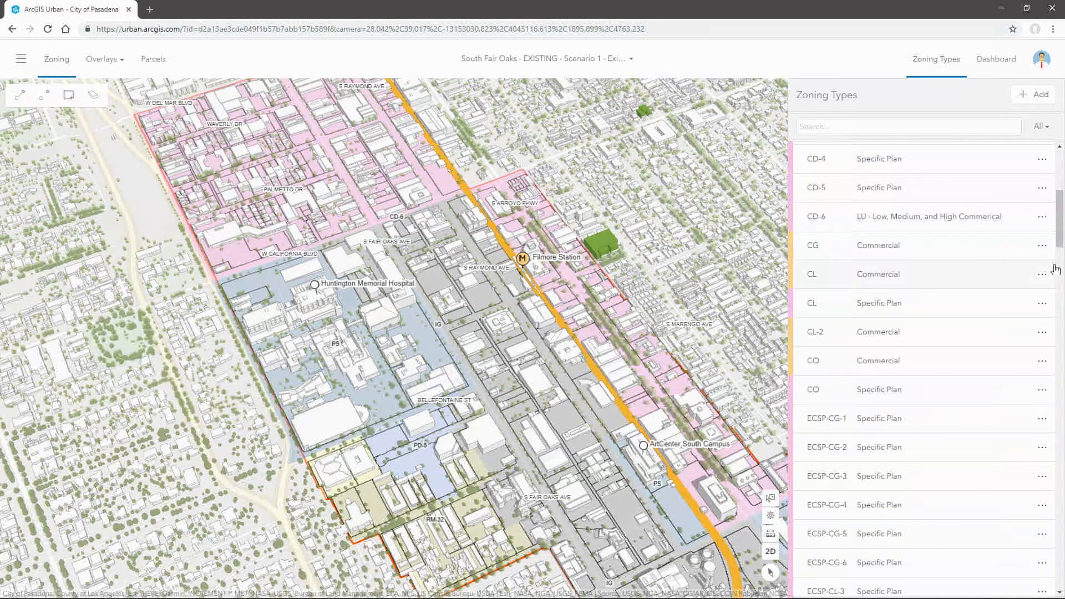
pyautogui.moveTo(1060, 210); pyautogui.dragTo(1061, 170)
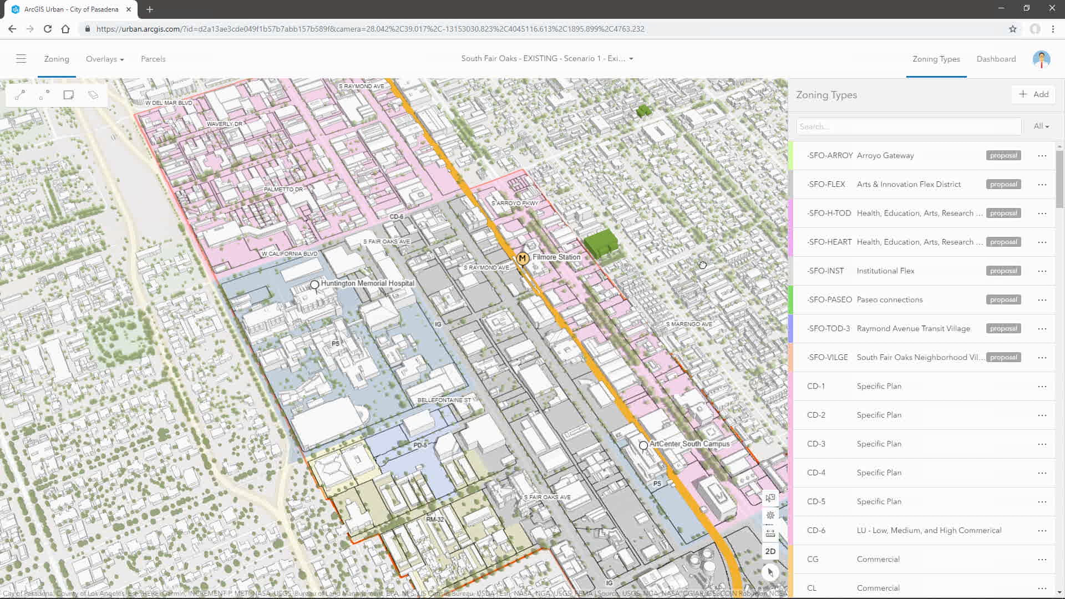
# Step: Switch the South Fair Oaks plan to the PROPOSED - Scenario 2 scenario and view its zoning districts
pyautogui.moveTo(700, 264); pyautogui.dragTo(674, 268)
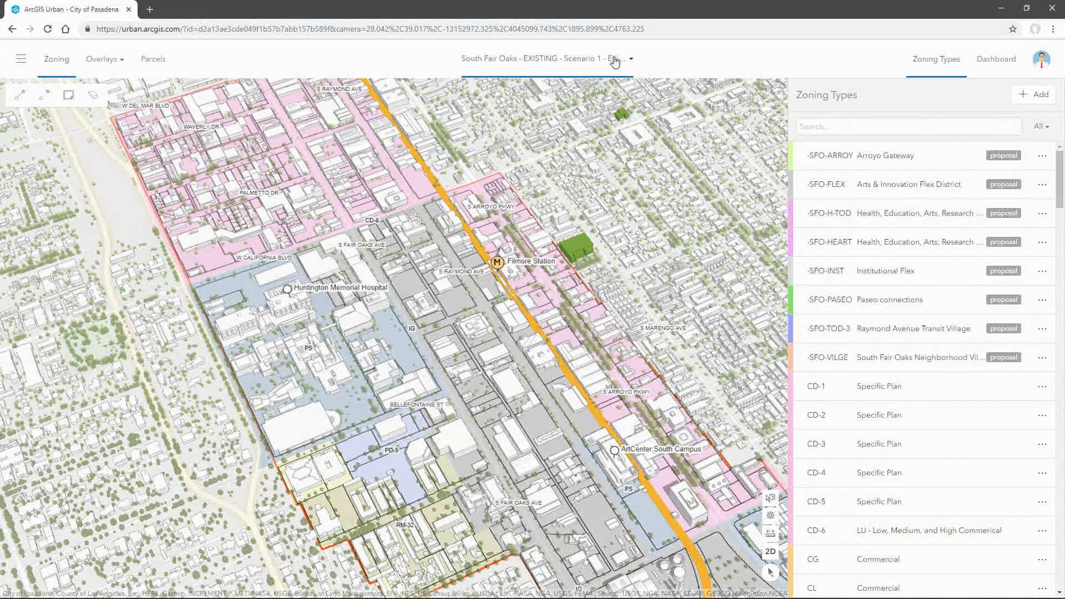
pyautogui.click(616, 60)
pyautogui.click(577, 139)
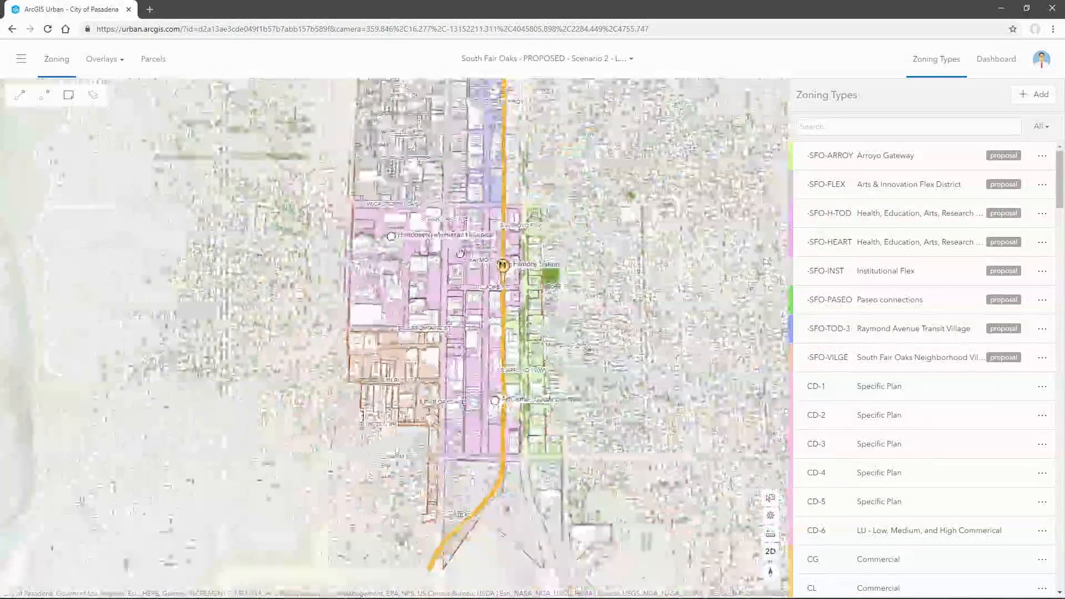
pyautogui.scroll(3, 460, 299)
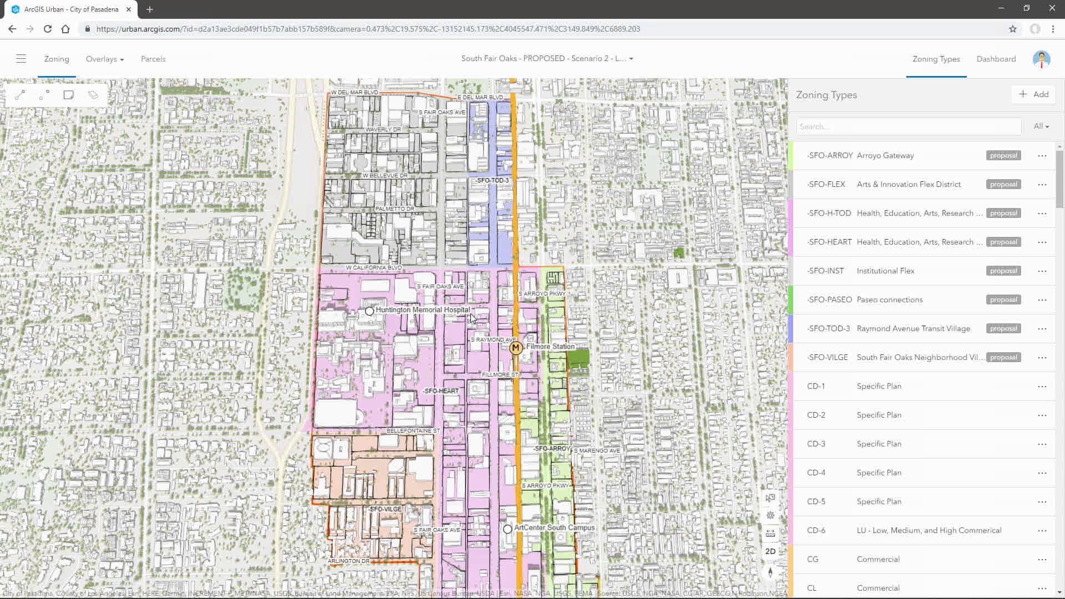
pyautogui.moveTo(479, 329); pyautogui.dragTo(478, 305, button='right')
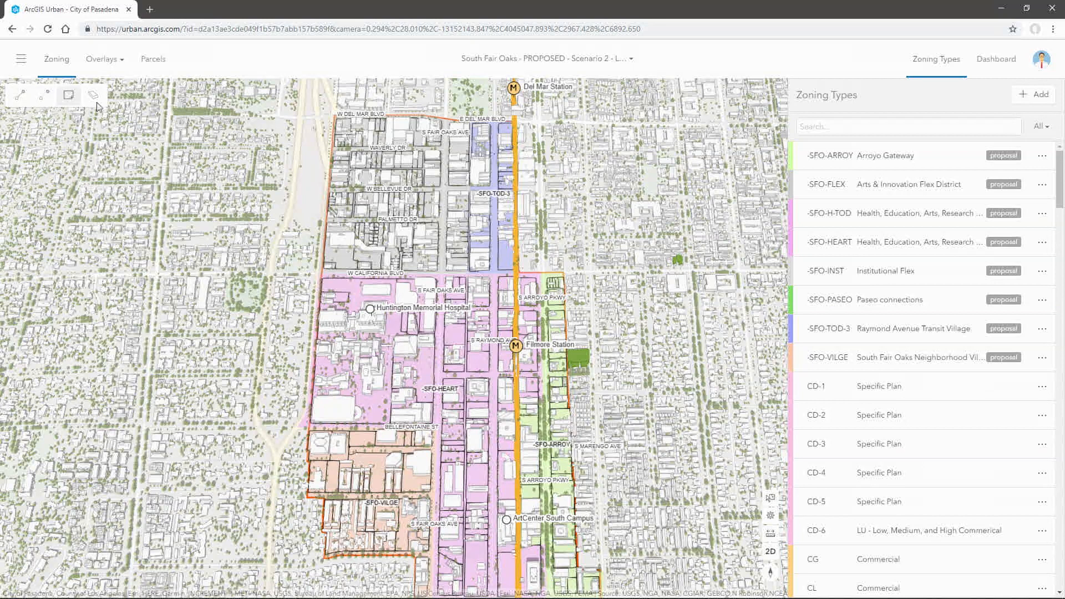
# Step: Hide the Existing buildings and Parcels layers on the map
pyautogui.click(20, 59)
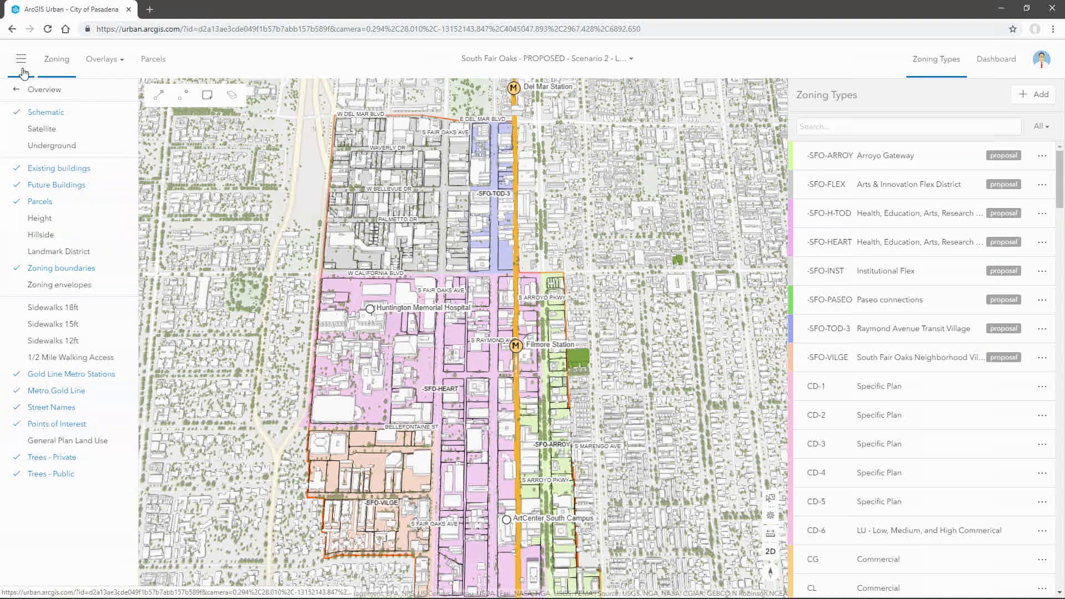
pyautogui.click(74, 169)
pyautogui.click(74, 202)
# Step: Select the -SFO-HEART, -SFO-FLEX and -SFO-TOD-3 zones one after another to check their assigned zoning types
pyautogui.moveTo(482, 331); pyautogui.dragTo(484, 384, button='right')
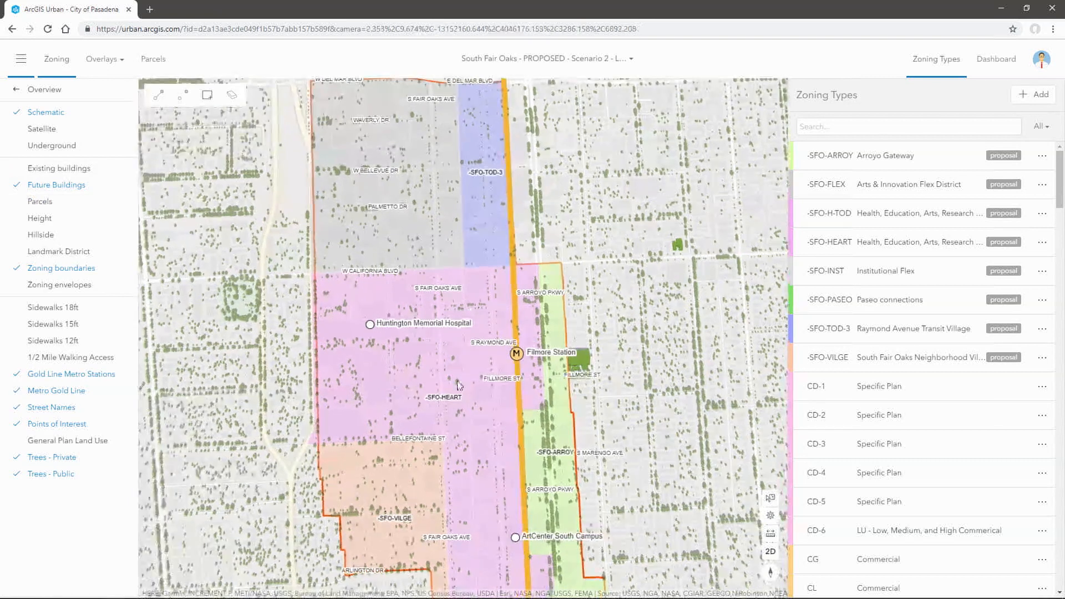
pyautogui.click(439, 373)
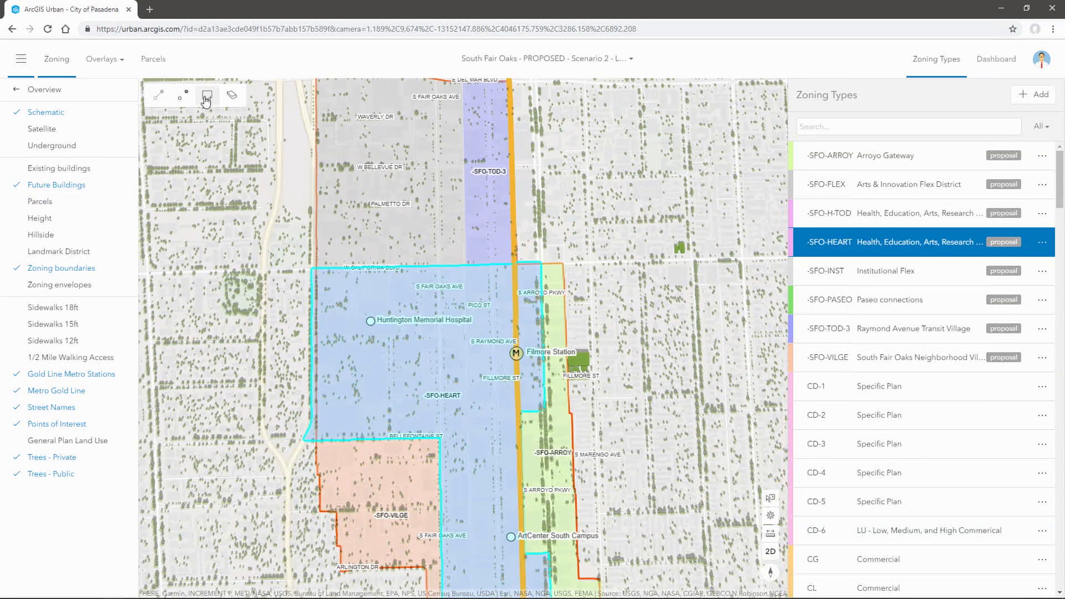
pyautogui.moveTo(461, 234); pyautogui.dragTo(463, 274)
pyautogui.click(445, 265)
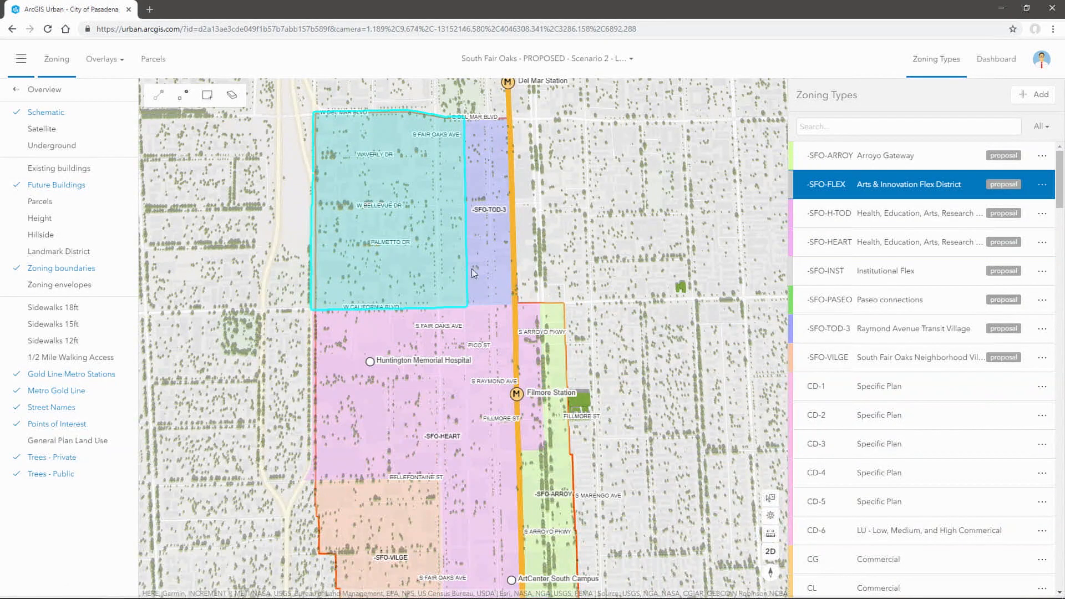
pyautogui.click(475, 270)
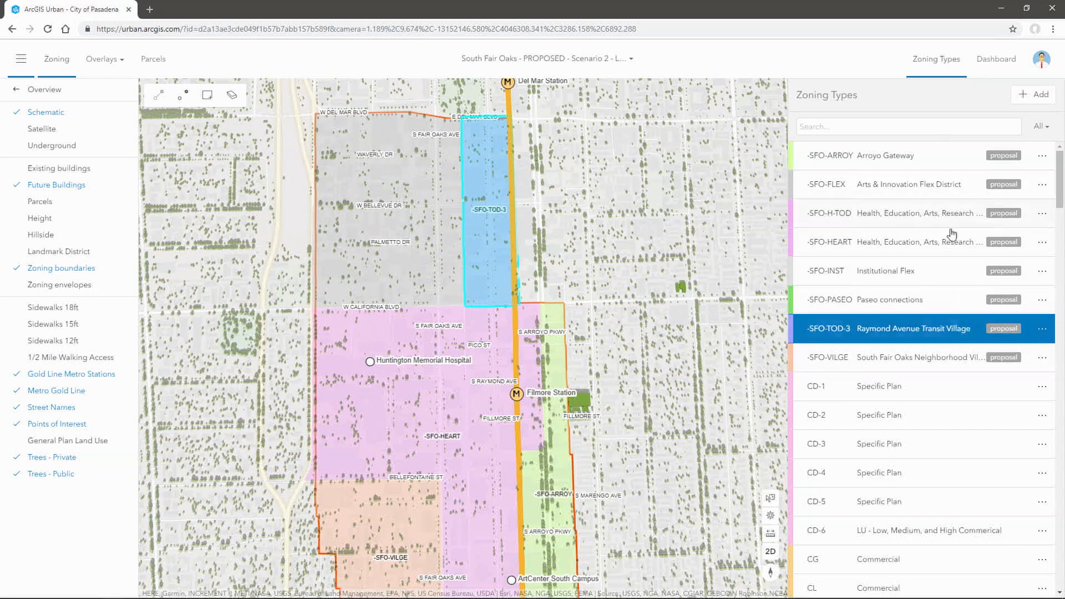
# Step: Review the -SFO-TOD-3 zoning type's maximum height, number of floors, Tier 2 setbacks and allowed space uses, and close it without saving
pyautogui.click(1042, 331)
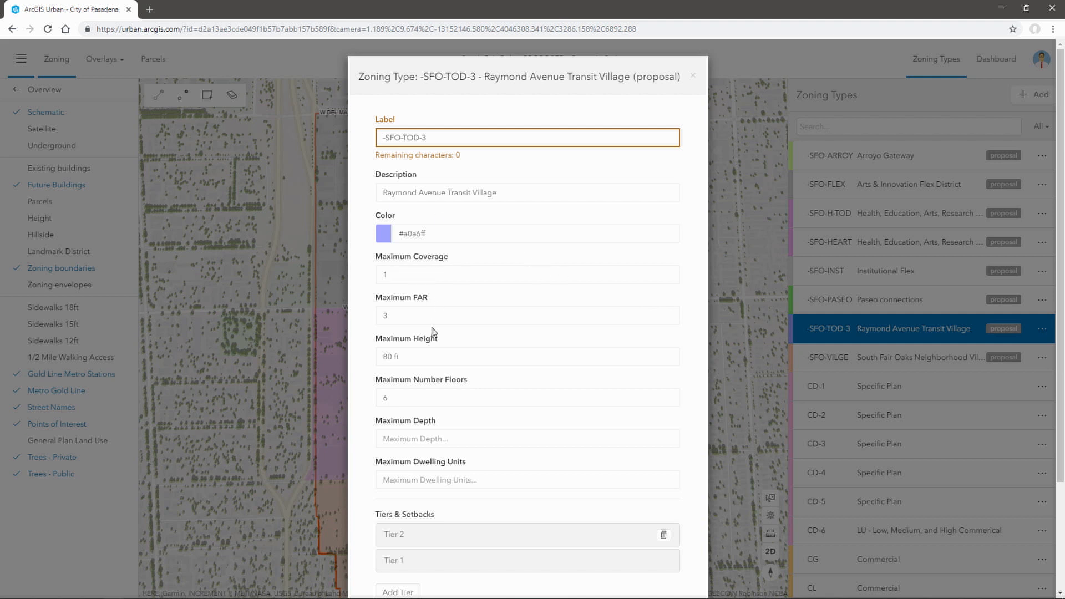
pyautogui.click(439, 355)
pyautogui.click(427, 398)
pyautogui.scroll(-2, 490, 430)
pyautogui.click(481, 432)
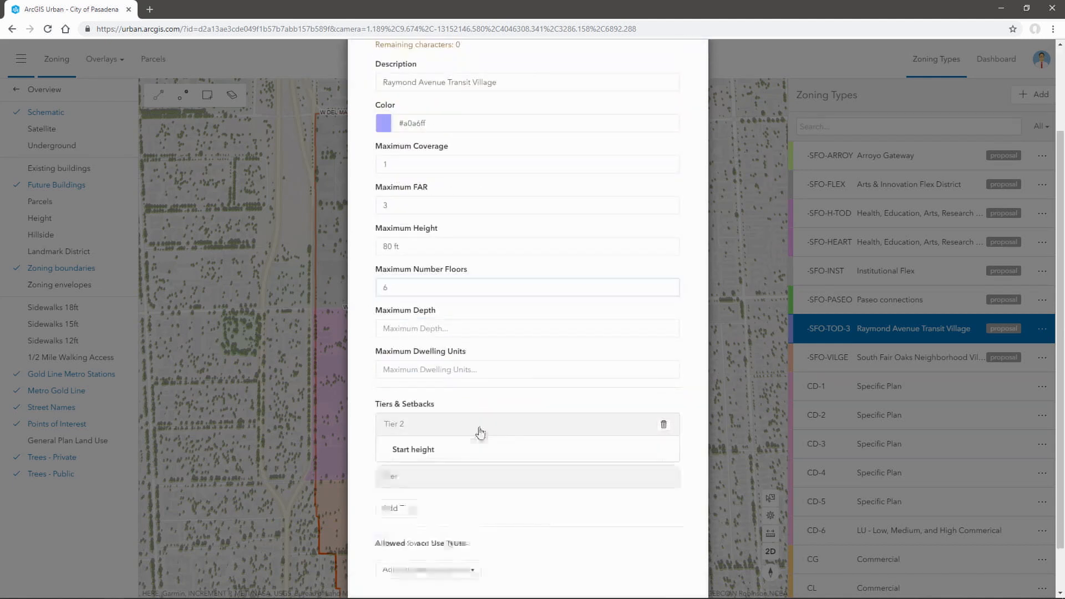
pyautogui.scroll(-4, 569, 380)
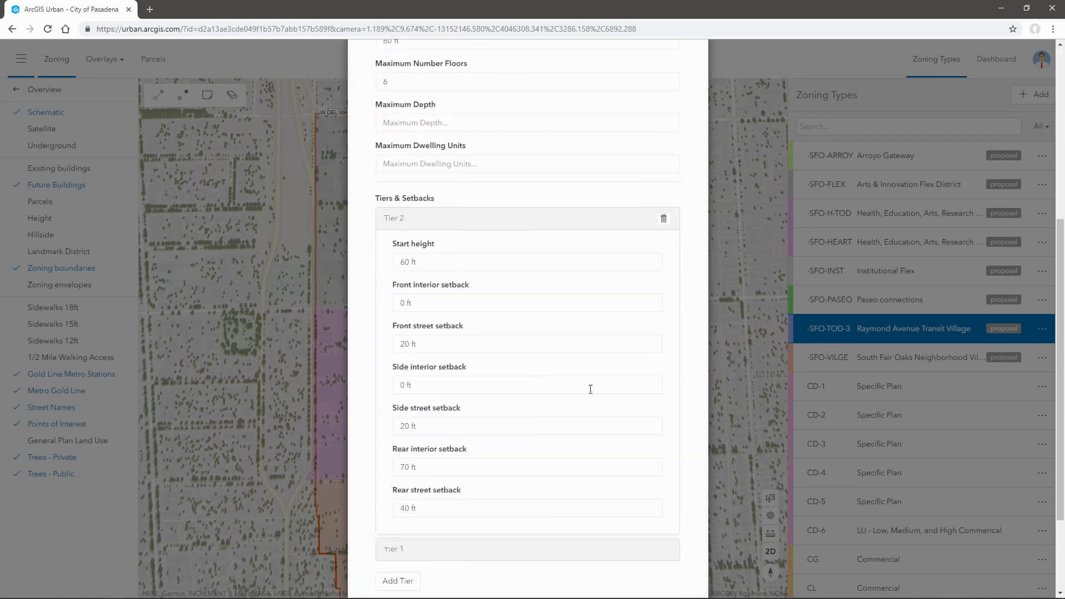
pyautogui.scroll(-1, 590, 389)
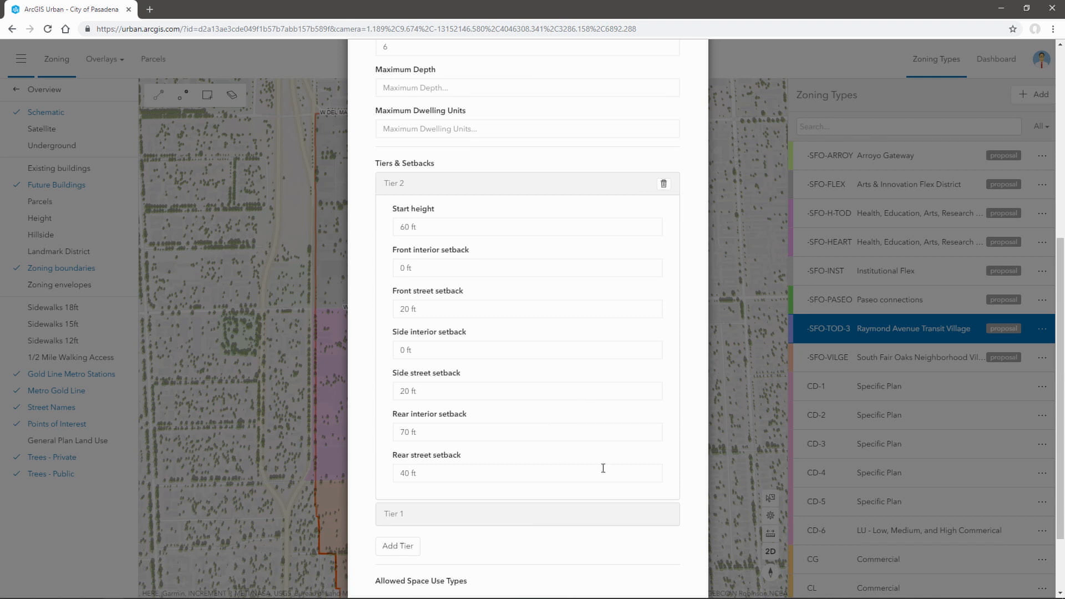
pyautogui.scroll(-2, 611, 472)
pyautogui.scroll(-2, 512, 500)
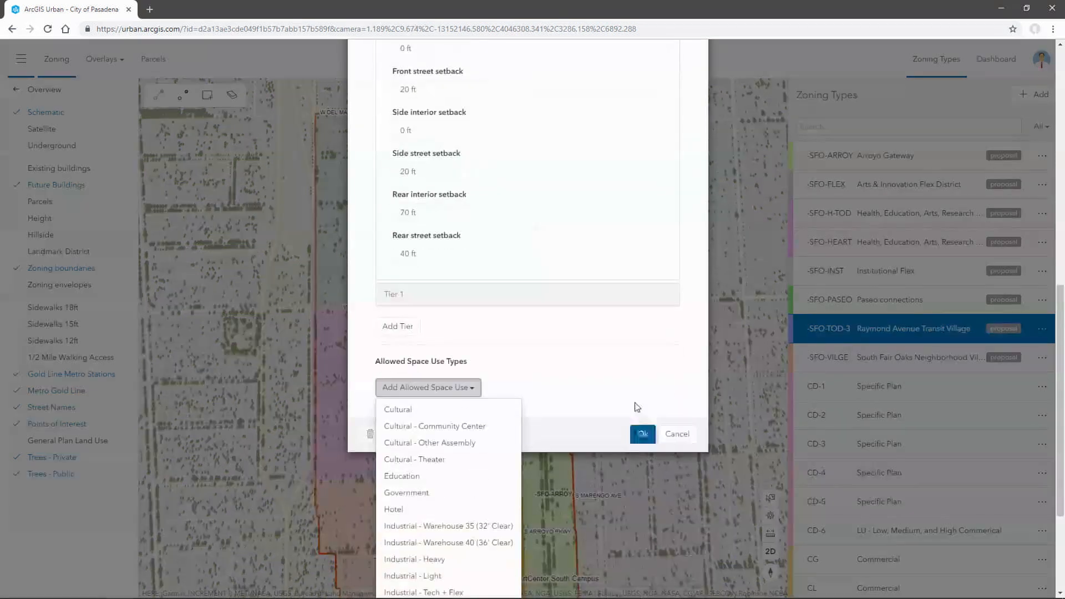
pyautogui.click(550, 388)
pyautogui.scroll(2, 575, 374)
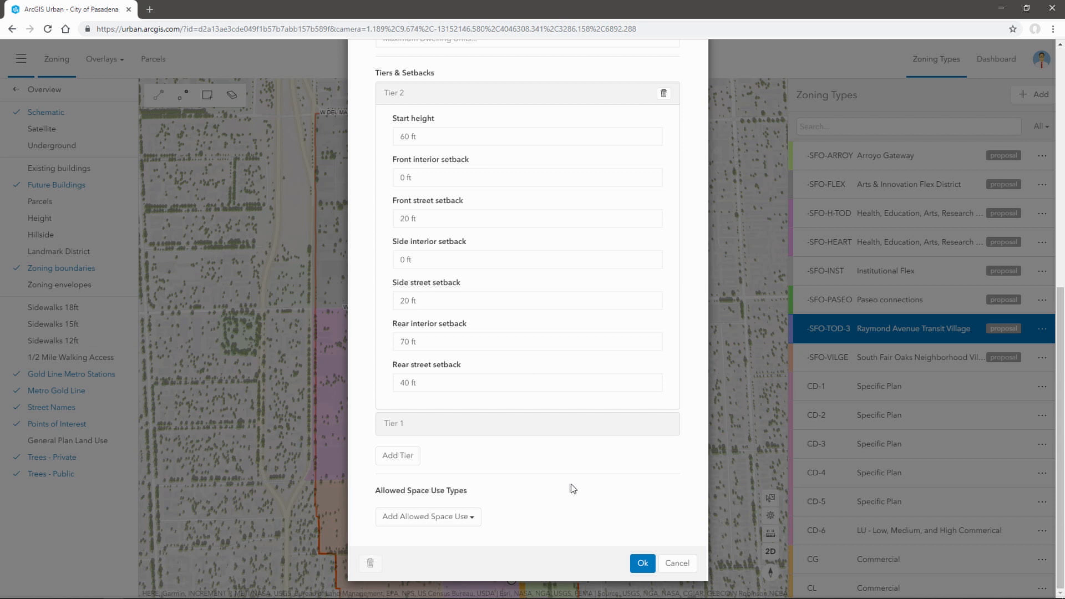
pyautogui.click(676, 564)
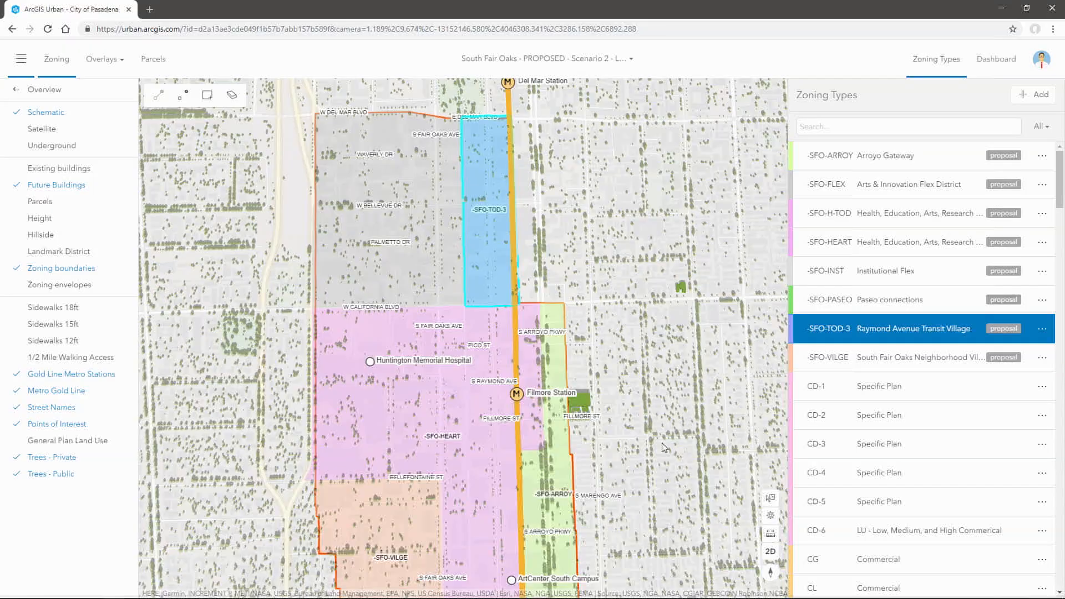
# Step: Show the Existing buildings and Parcels layers on the map of the proposed scenario
pyautogui.moveTo(570, 279); pyautogui.dragTo(580, 307)
pyautogui.moveTo(577, 314); pyautogui.dragTo(537, 253, button='right')
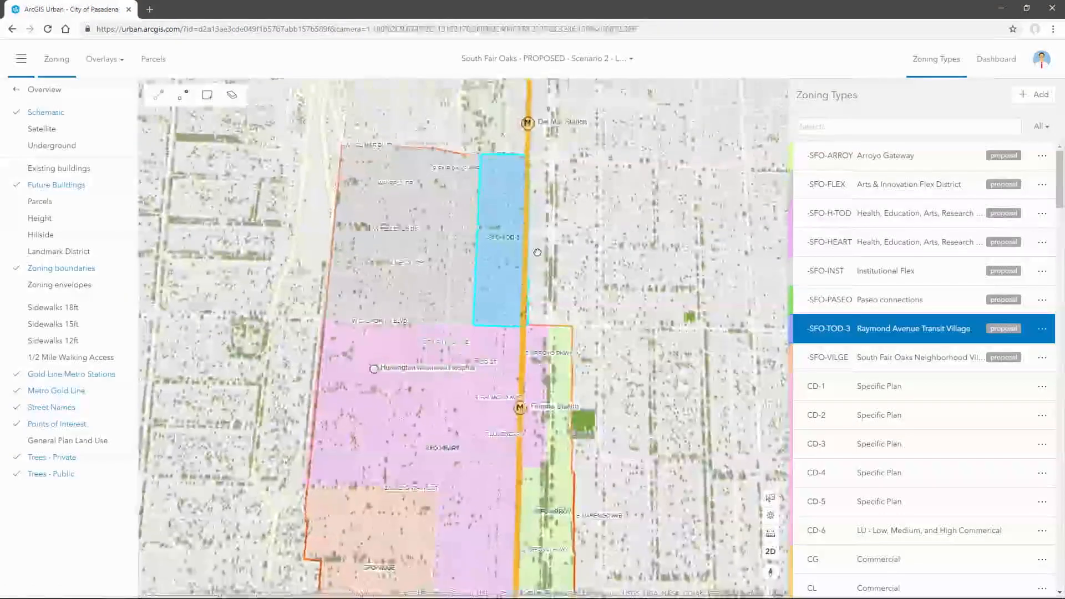
pyautogui.click(113, 61)
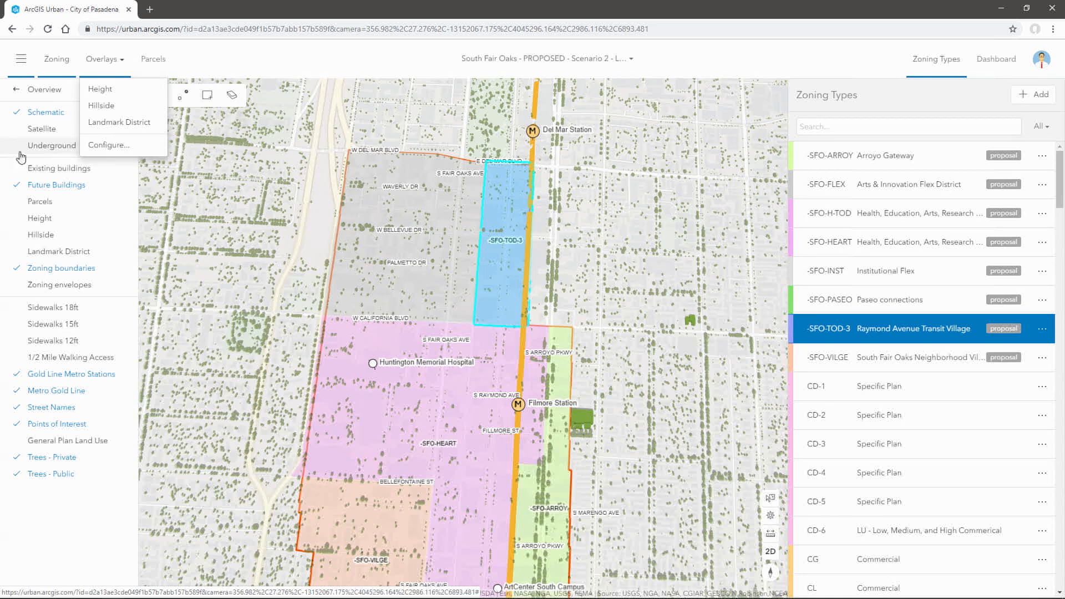
pyautogui.click(66, 168)
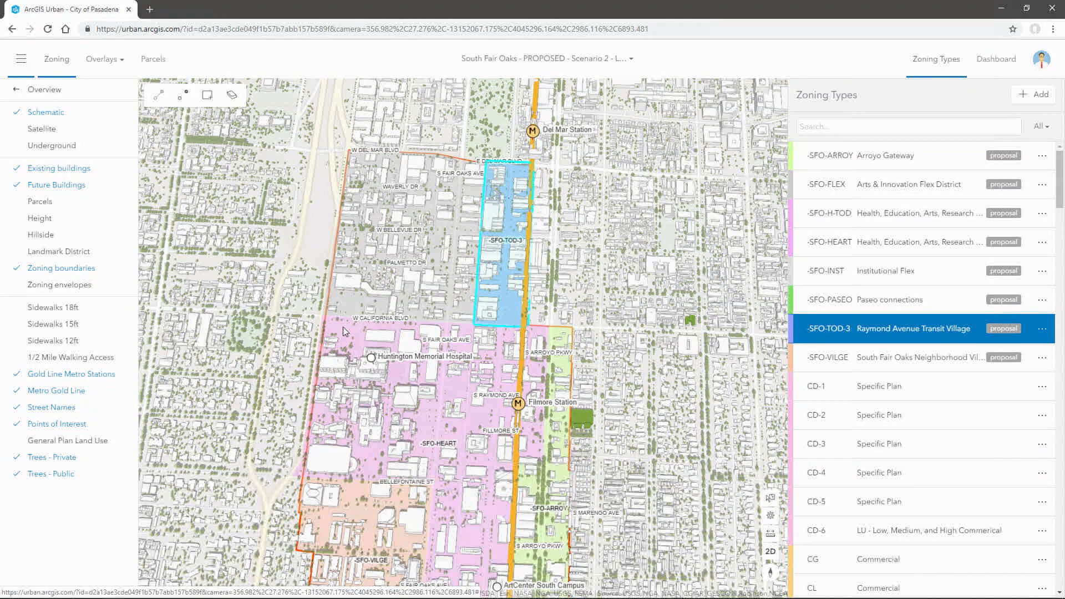
pyautogui.scroll(5, 480, 362)
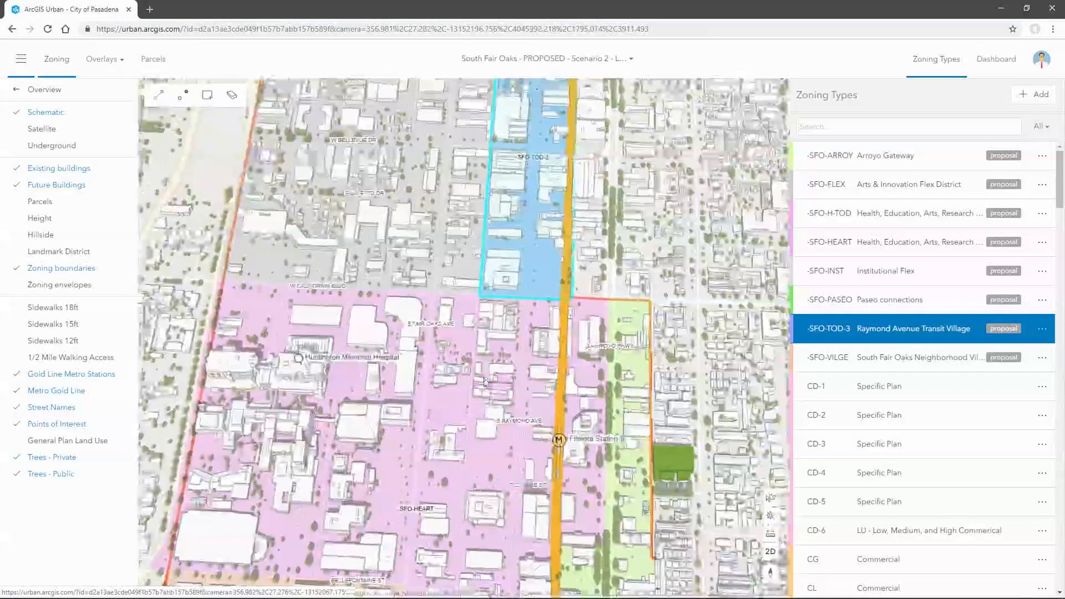
pyautogui.moveTo(484, 381); pyautogui.dragTo(488, 276)
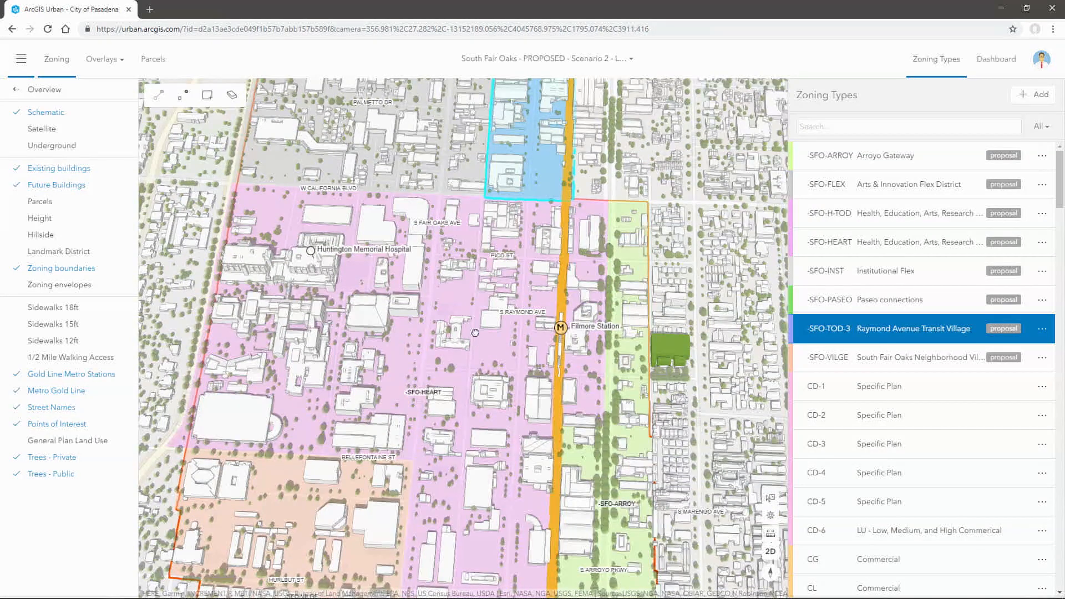
pyautogui.moveTo(471, 329); pyautogui.dragTo(469, 304, button='right')
pyautogui.click(57, 206)
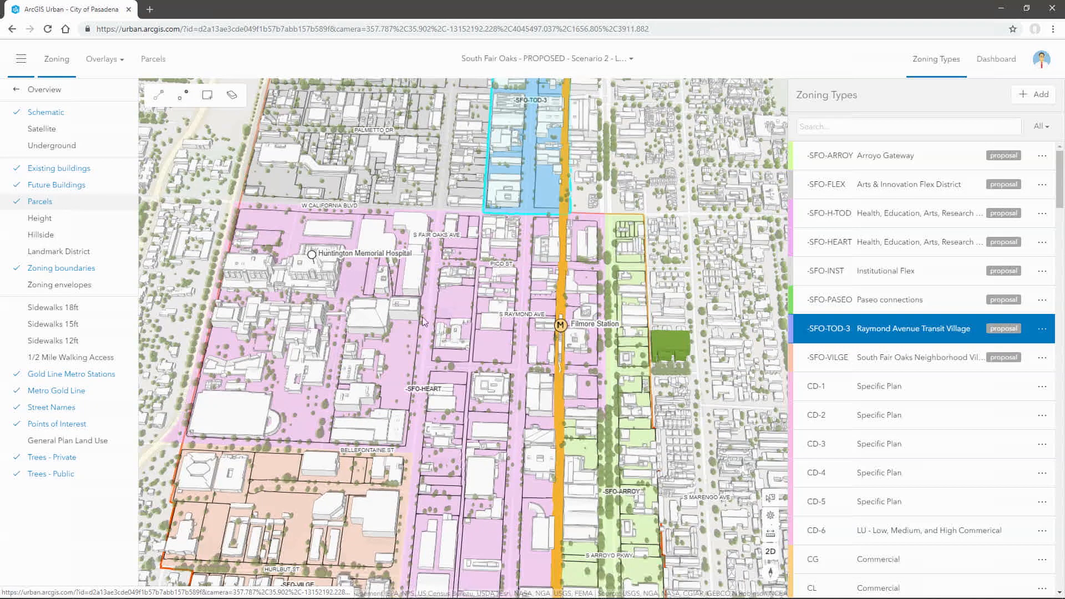
# Step: Select the vacant parcel beside S Raymond Ave west of Filmore Station and show its zoning envelope
pyautogui.click(507, 351)
pyautogui.click(158, 62)
pyautogui.click(496, 344)
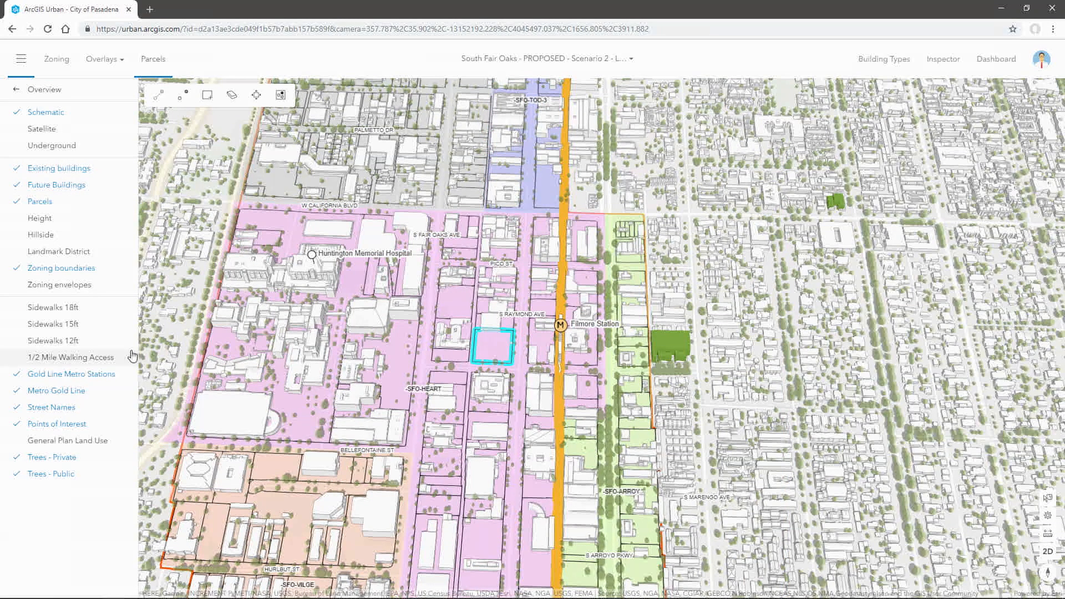
pyautogui.click(80, 286)
pyautogui.scroll(5, 504, 360)
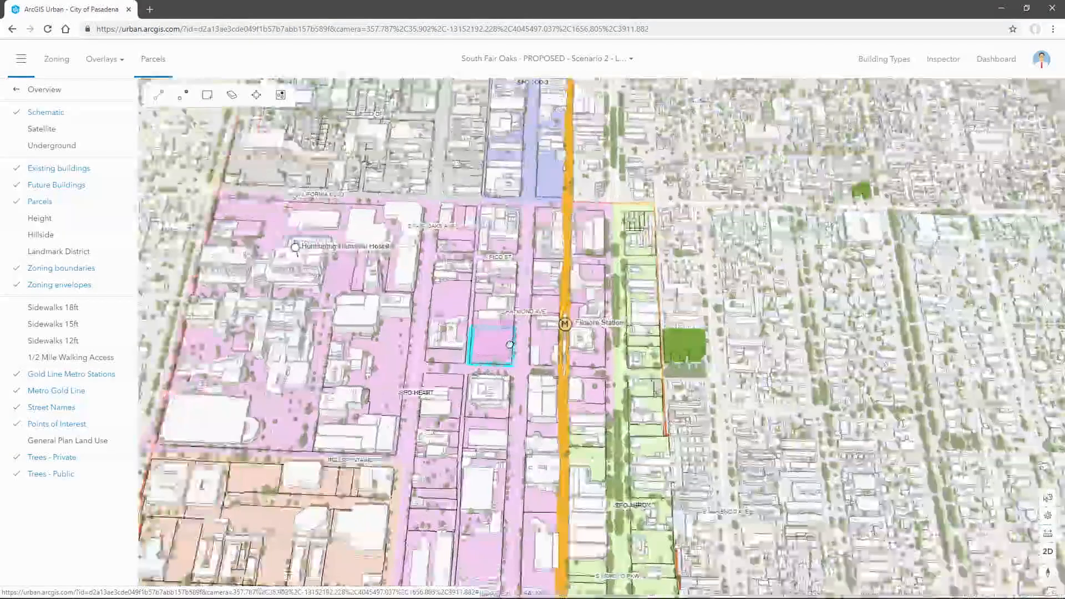
pyautogui.moveTo(505, 361); pyautogui.dragTo(486, 266, button='right')
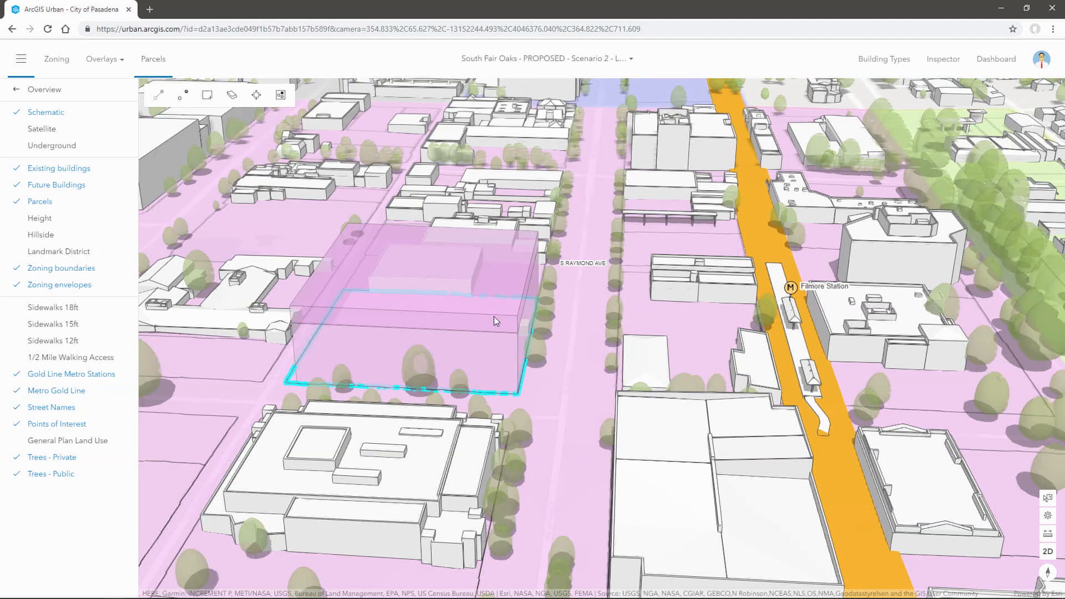
# Step: Hide the zoning envelopes and switch to the EXAMPLE ONLY - Scenario 3 - Year 5 scenario
pyautogui.click(99, 294)
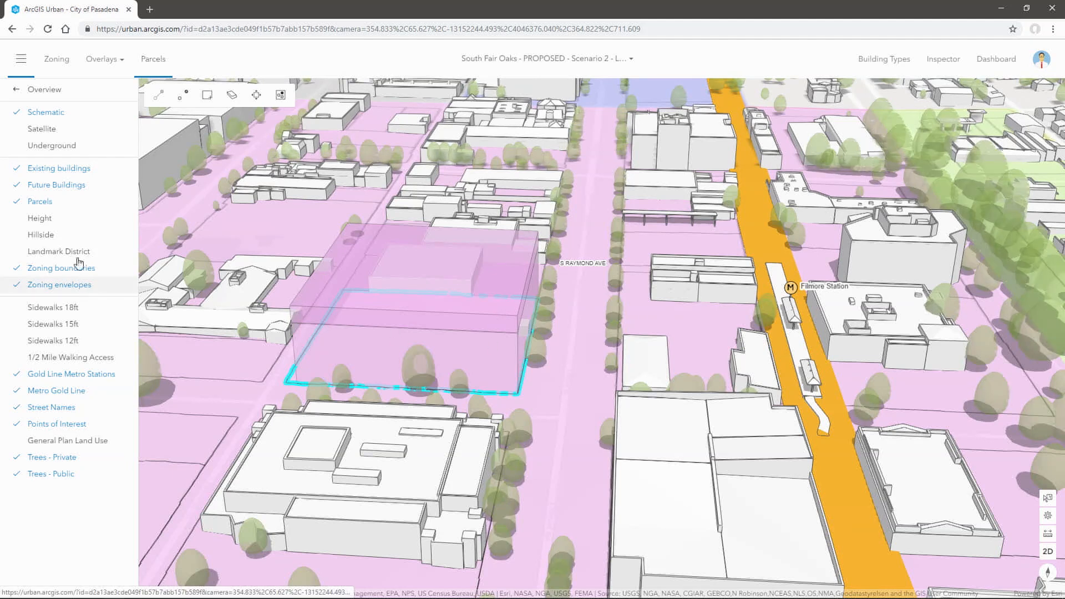
pyautogui.click(559, 62)
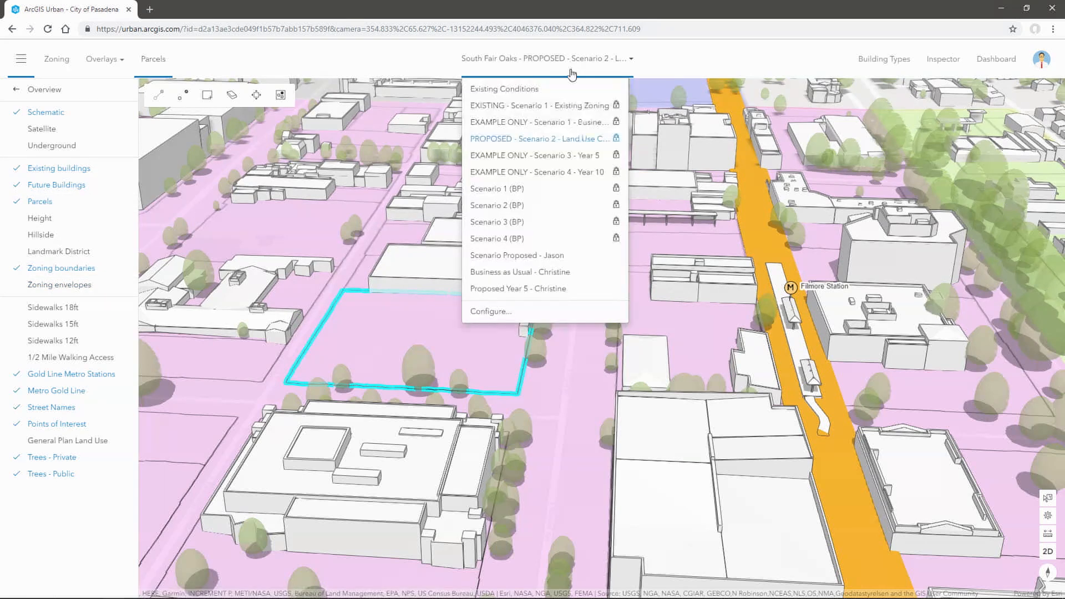
pyautogui.click(583, 159)
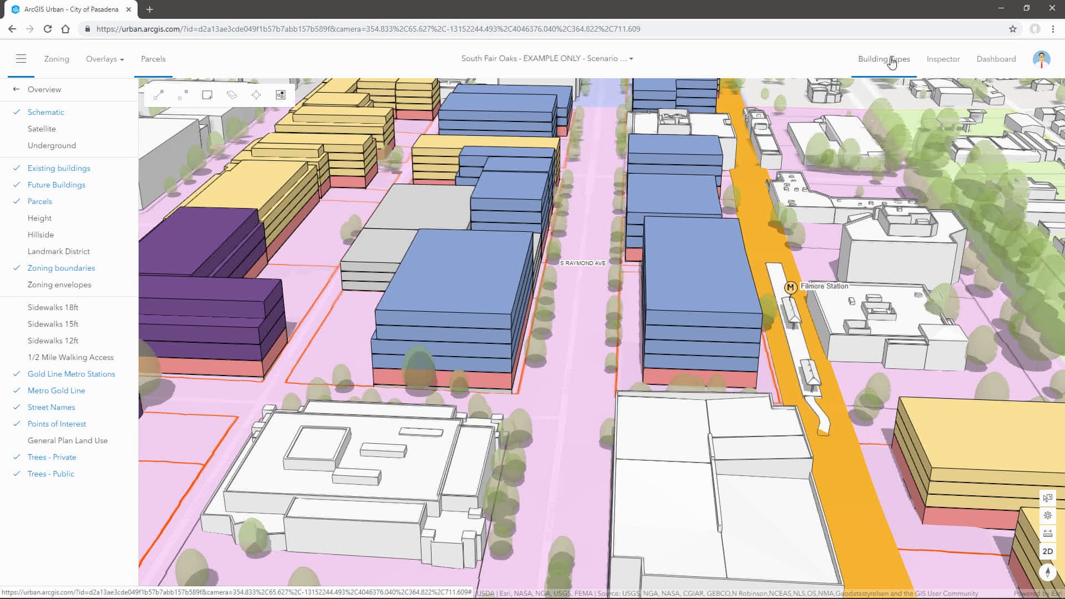
# Step: Select the zone along S Raymond Ave near Filmore Station and open its -SFO-H-TOD zoning type for configuration
pyautogui.moveTo(592, 321); pyautogui.dragTo(577, 374)
pyautogui.scroll(2, 574, 327)
pyautogui.moveTo(572, 337); pyautogui.dragTo(579, 308, button='right')
pyautogui.click(65, 66)
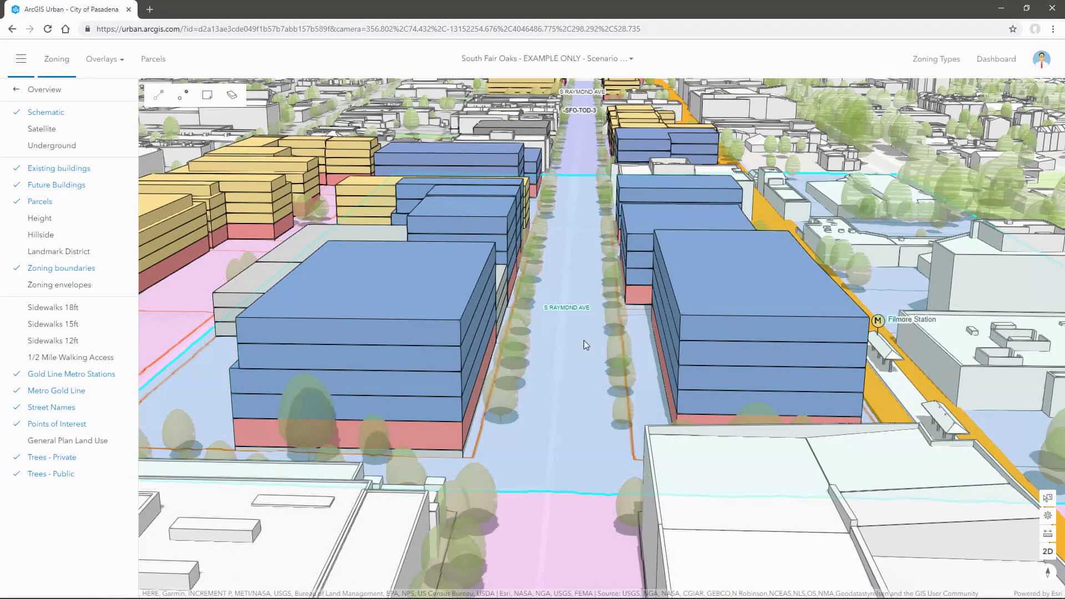
pyautogui.click(936, 60)
pyautogui.click(1042, 215)
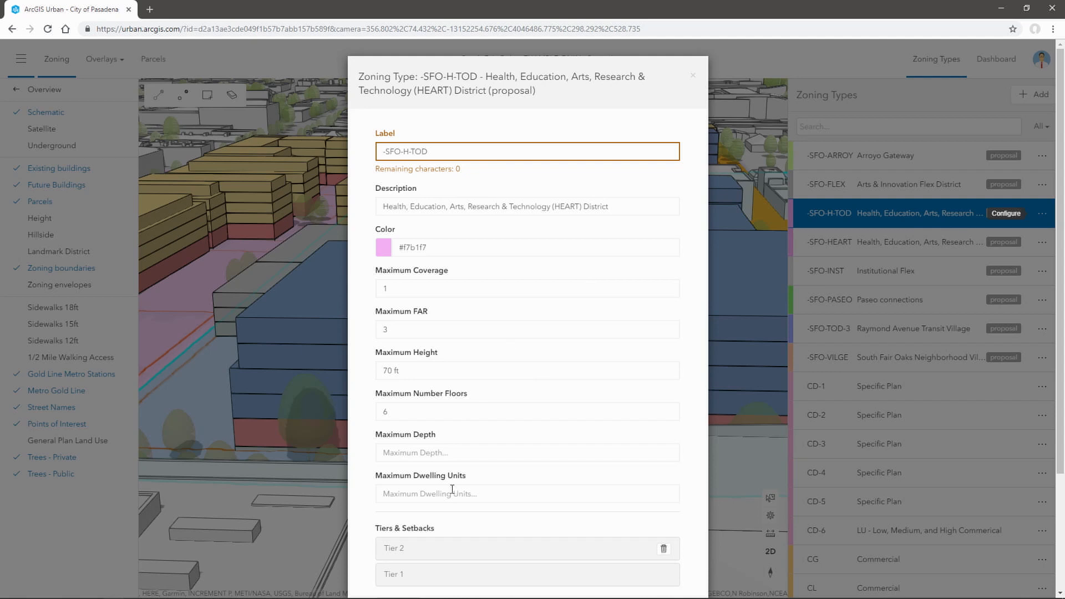
# Step: Set the Tier 2 front street setback of the -SFO-H-TOD zoning type to 20 ft and save it
pyautogui.scroll(-3, 477, 514)
pyautogui.click(488, 440)
pyautogui.scroll(-3, 487, 443)
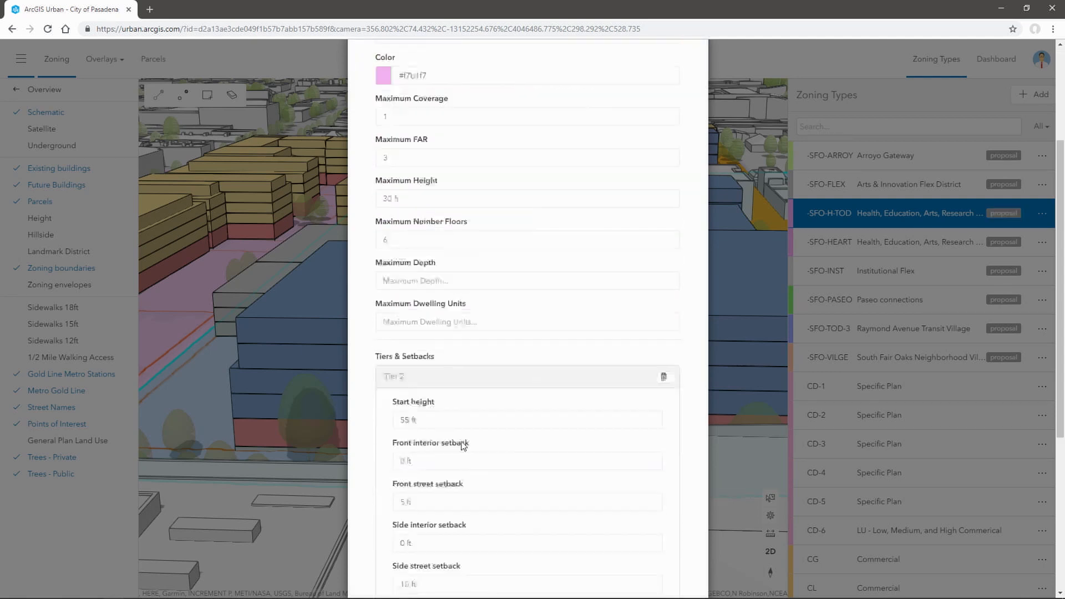
pyautogui.click(412, 352)
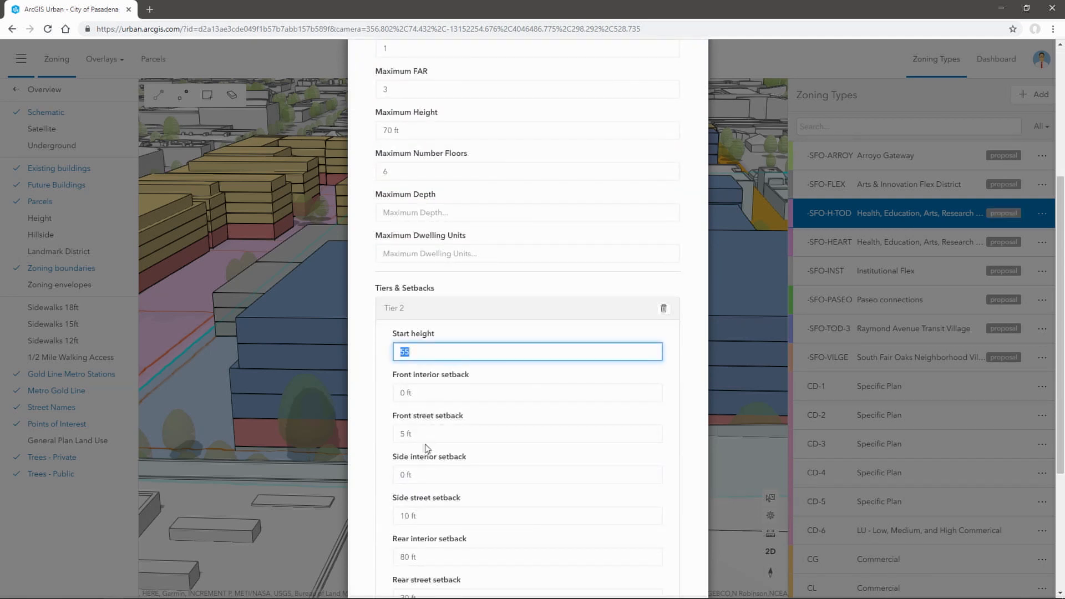
pyautogui.click(399, 436)
pyautogui.write('20')
pyautogui.click(691, 416)
pyautogui.scroll(-3, 696, 449)
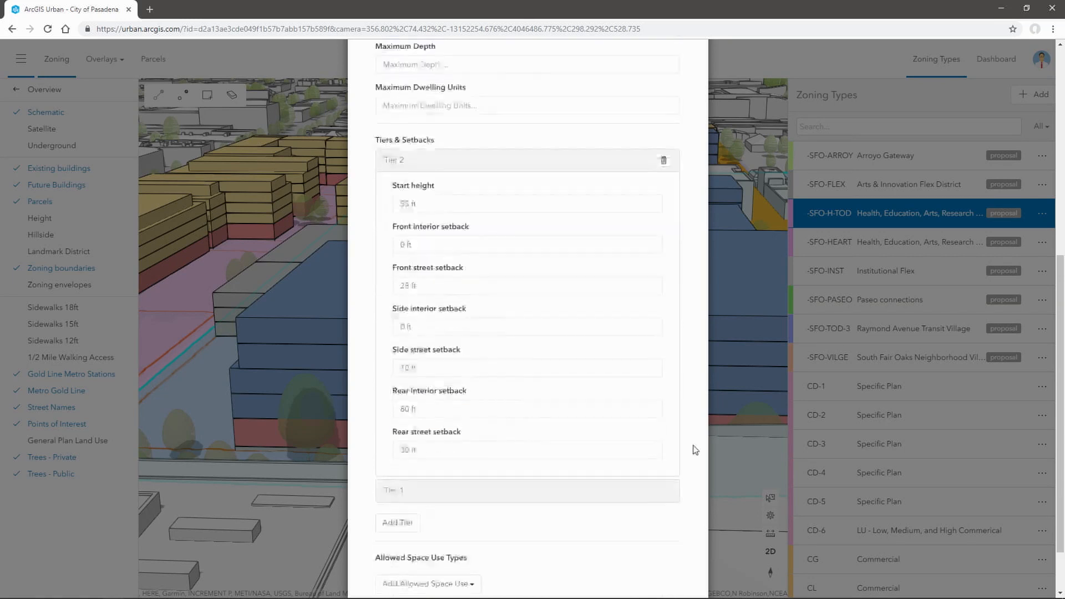
pyautogui.click(640, 562)
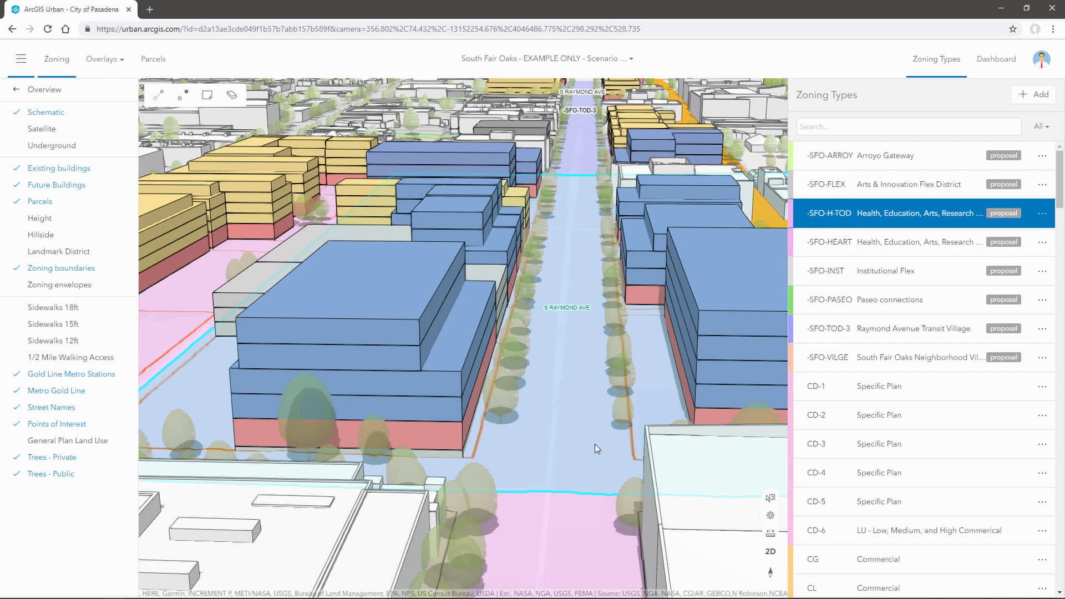
# Step: Examine the changed buildings along S Raymond Ave and the dashboard's population, household and job capacity indicators against their targets
pyautogui.moveTo(540, 391); pyautogui.dragTo(513, 413)
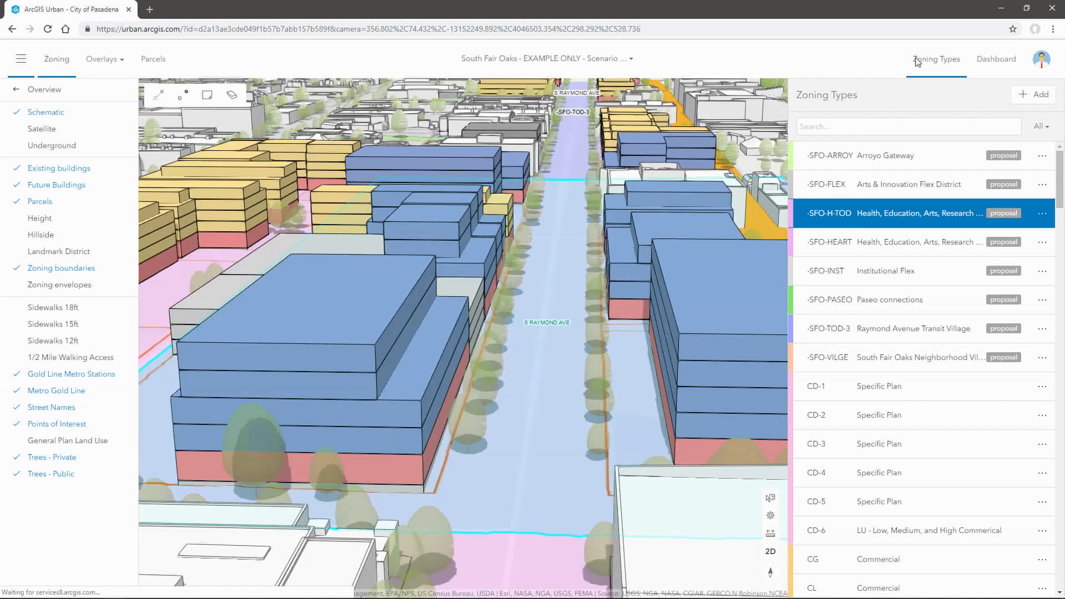
pyautogui.click(997, 59)
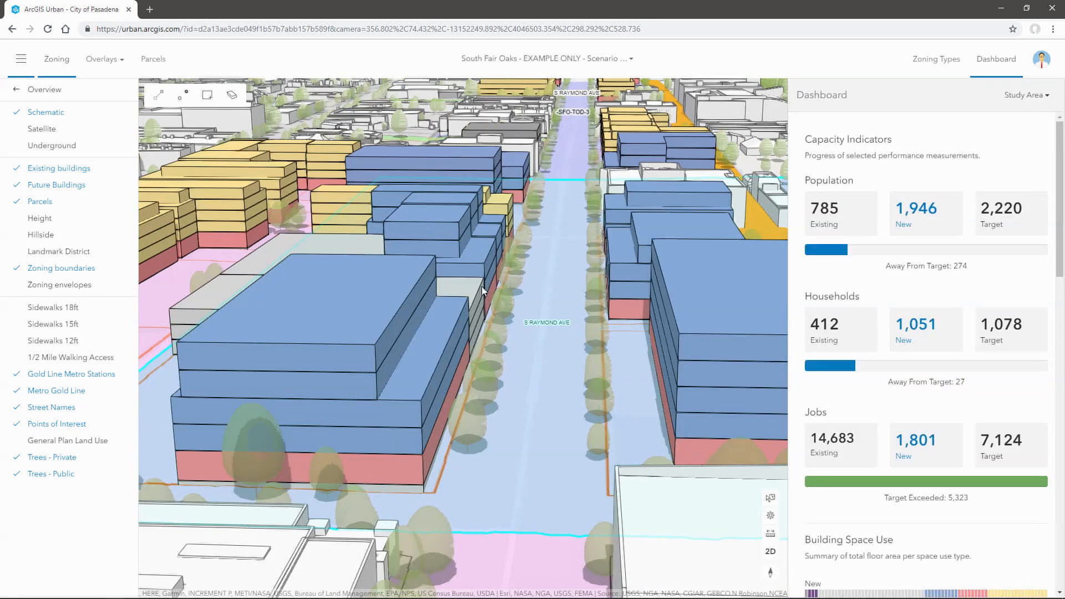
pyautogui.scroll(-3, 503, 269)
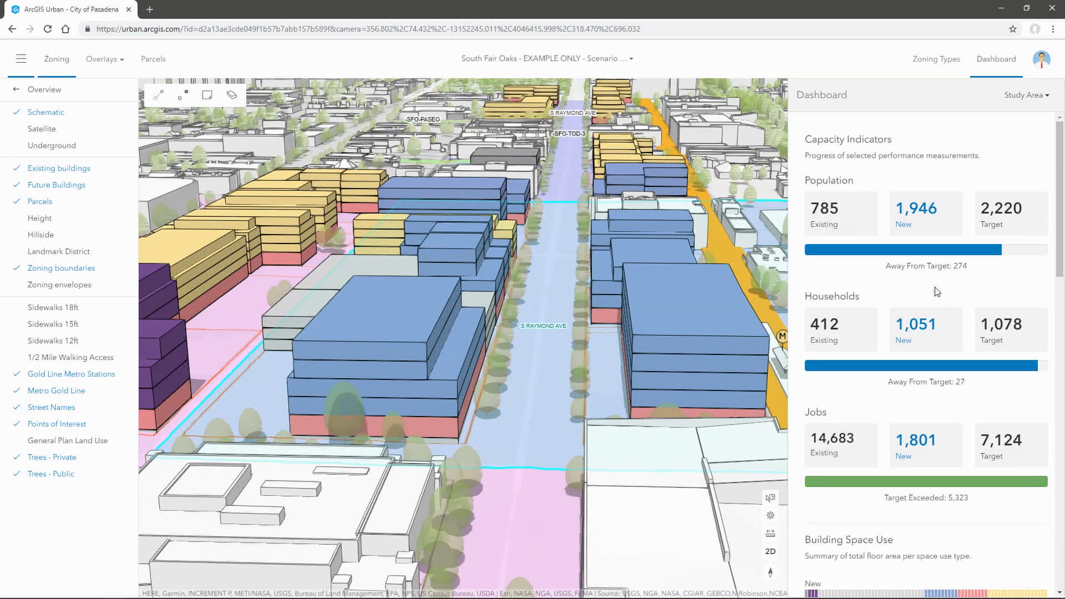
pyautogui.moveTo(477, 240); pyautogui.dragTo(470, 259, button='right')
pyautogui.scroll(-4, 500, 278)
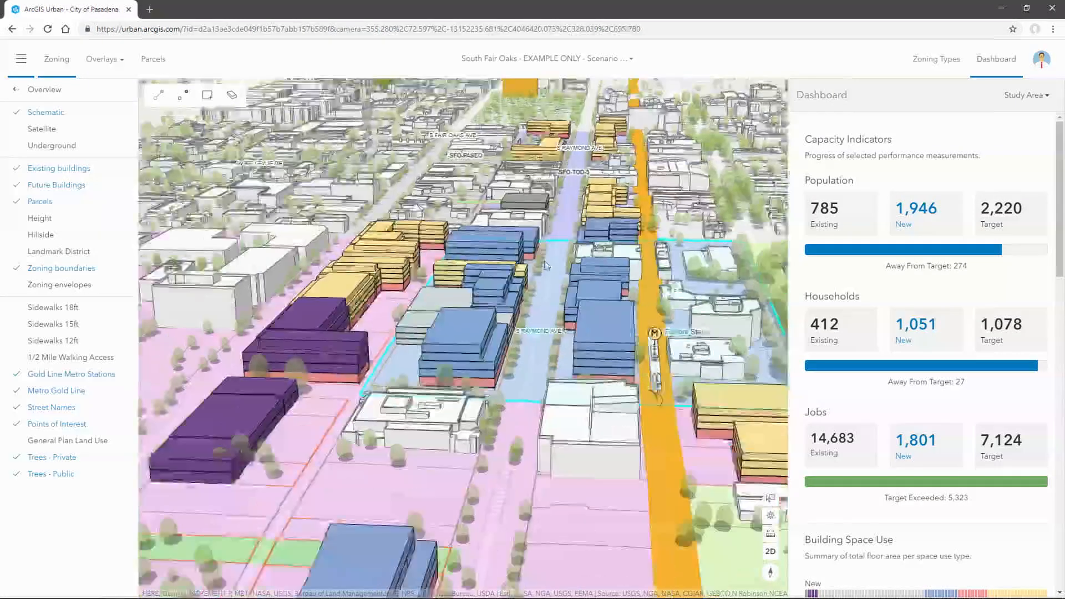
pyautogui.moveTo(533, 283); pyautogui.dragTo(540, 314, button='right')
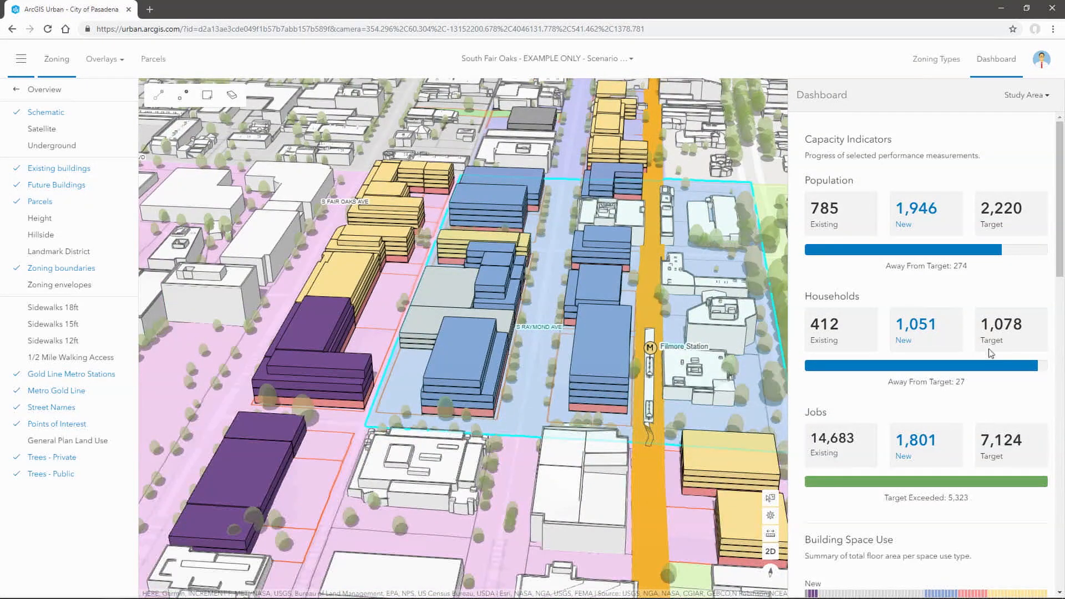
pyautogui.moveTo(980, 208); pyautogui.dragTo(1037, 208)
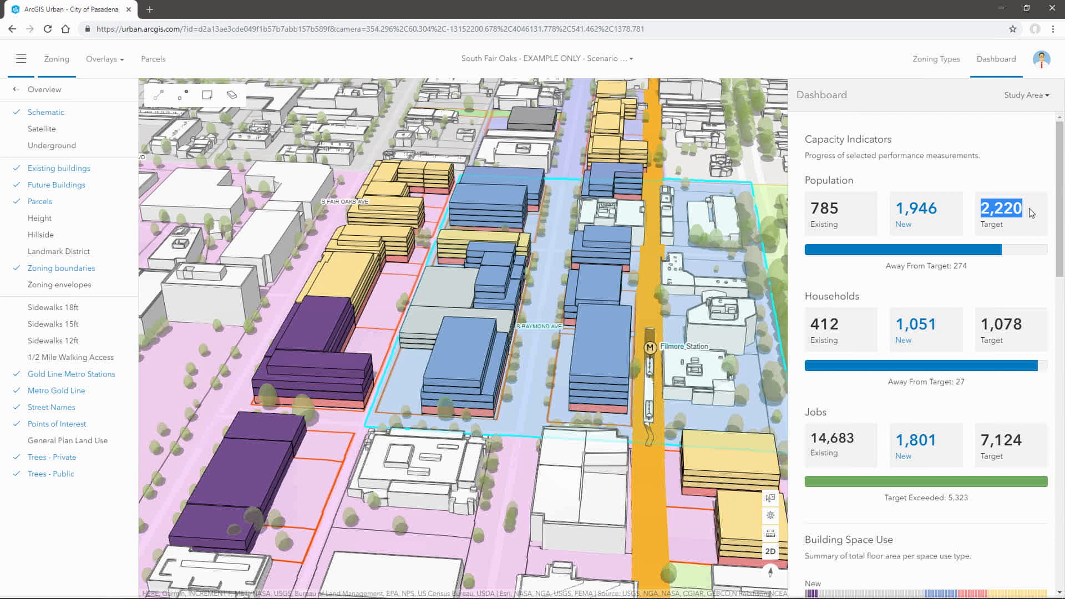
# Step: Compare the capacity indicators with EXAMPLE ONLY - Scenario 4 - Year 10, and return to EXAMPLE ONLY - Scenario 3 - Year 5
pyautogui.click(604, 60)
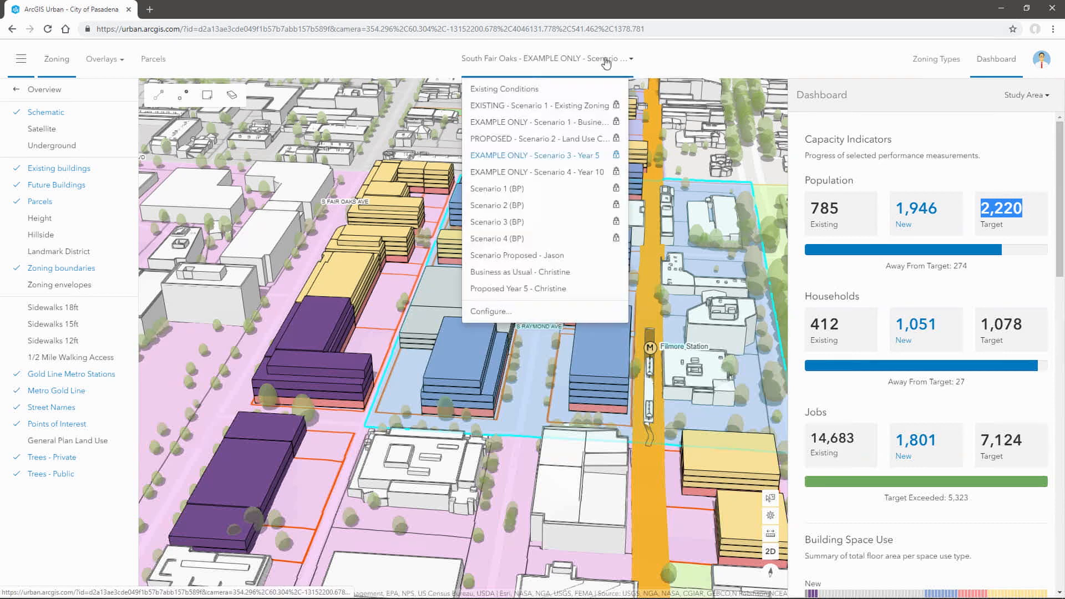
pyautogui.click(590, 172)
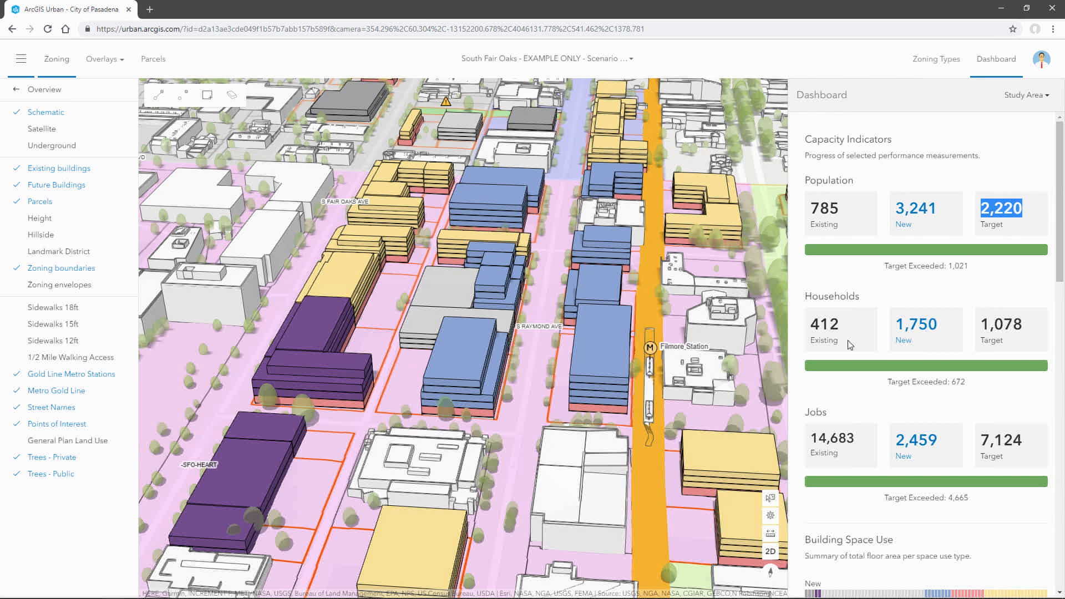
pyautogui.click(586, 60)
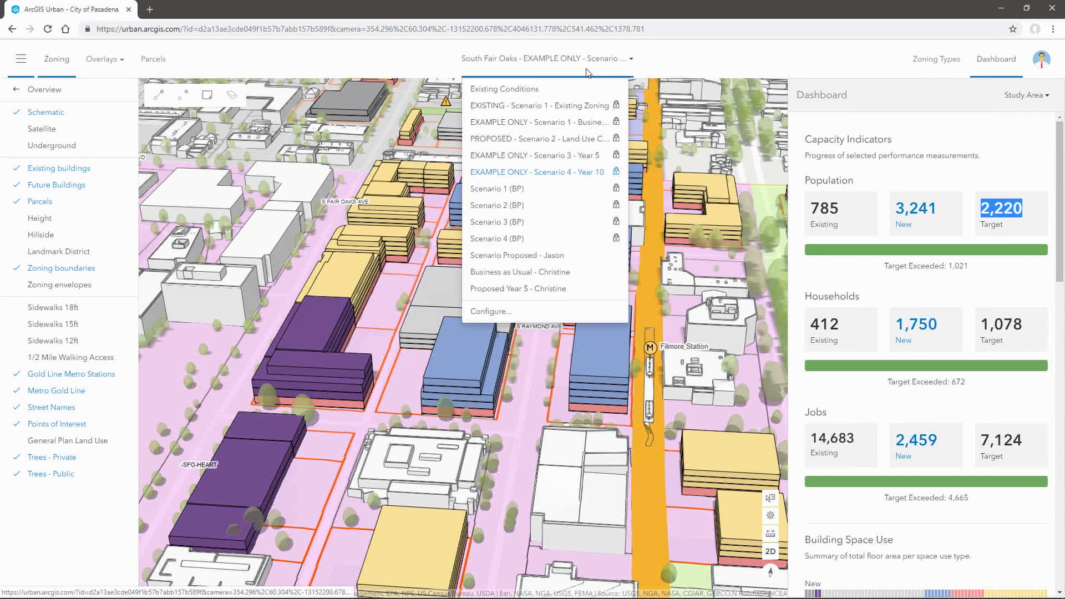
pyautogui.click(584, 160)
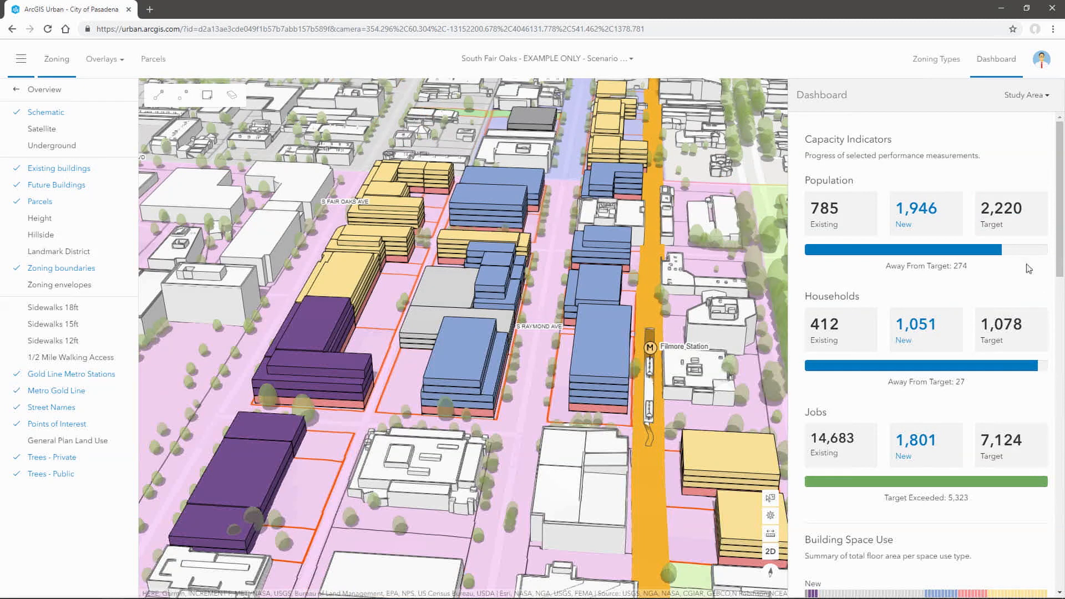
# Step: Examine the dashboard's Building Space Use breakdown and the existing and new shares in the Zoning Areas charts
pyautogui.scroll(-4, 1029, 265)
pyautogui.scroll(-2, 1021, 272)
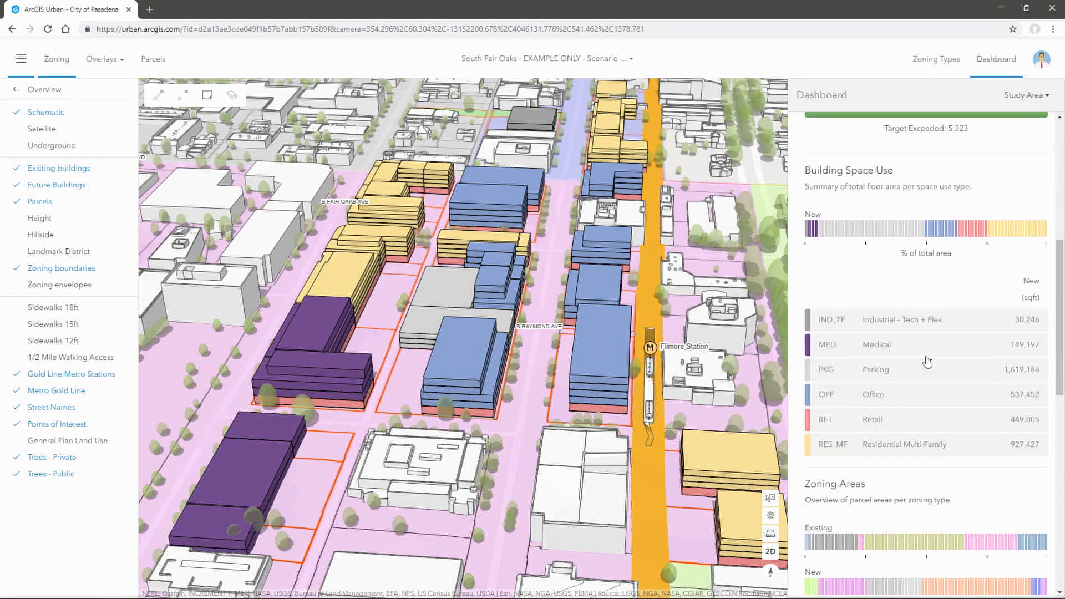
pyautogui.scroll(-3, 929, 402)
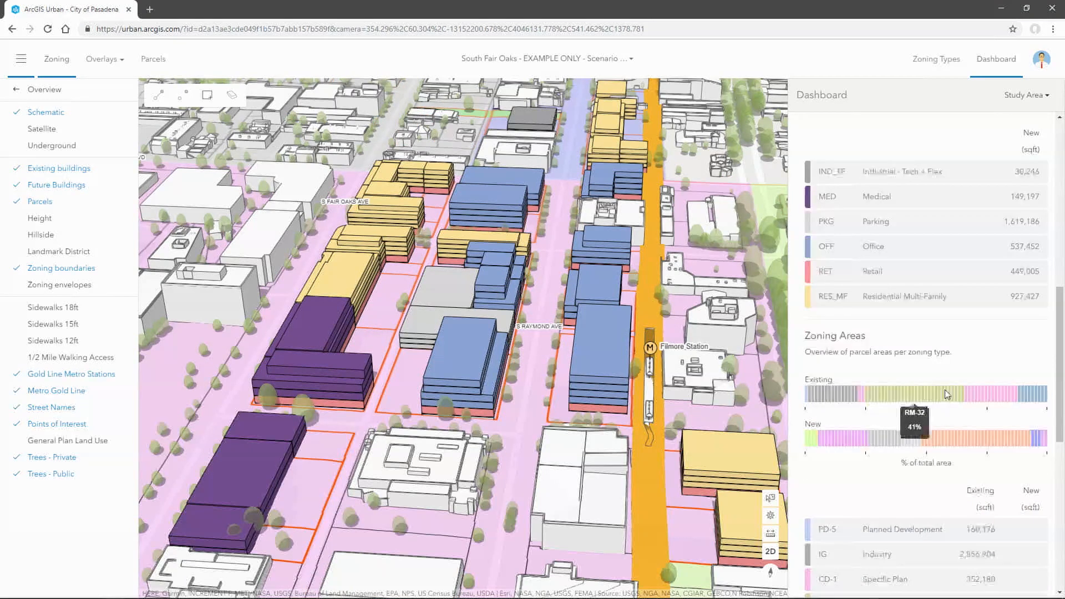
pyautogui.scroll(4, 926, 244)
pyautogui.scroll(-1, 924, 226)
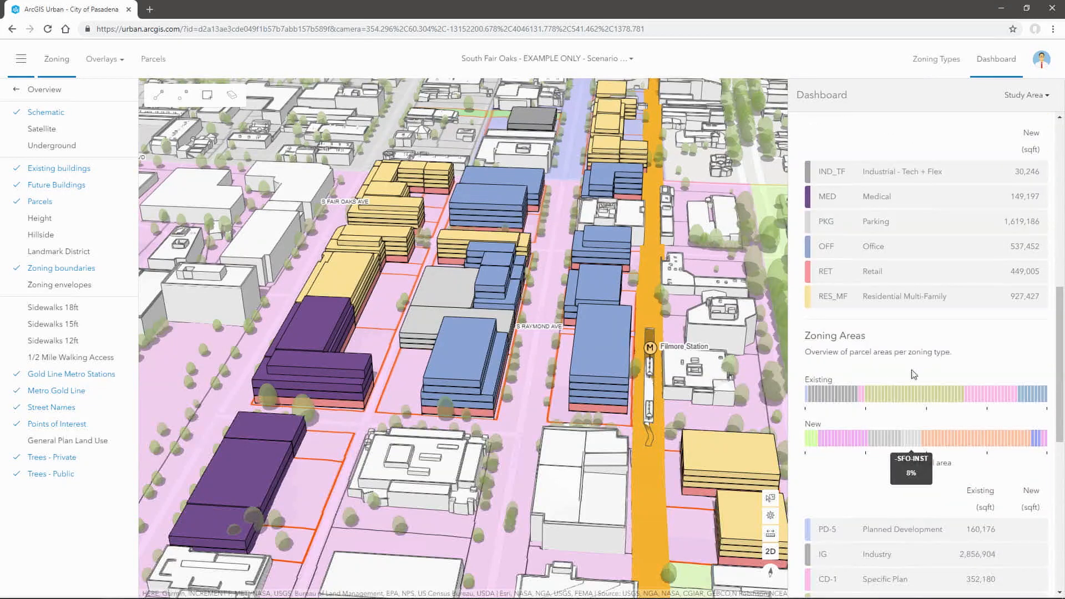
# Step: Review the parcel areas per zoning type and the -SFO-ARROY parameters, and leave the plan for the overview
pyautogui.scroll(-2, 943, 389)
pyautogui.scroll(-1, 976, 378)
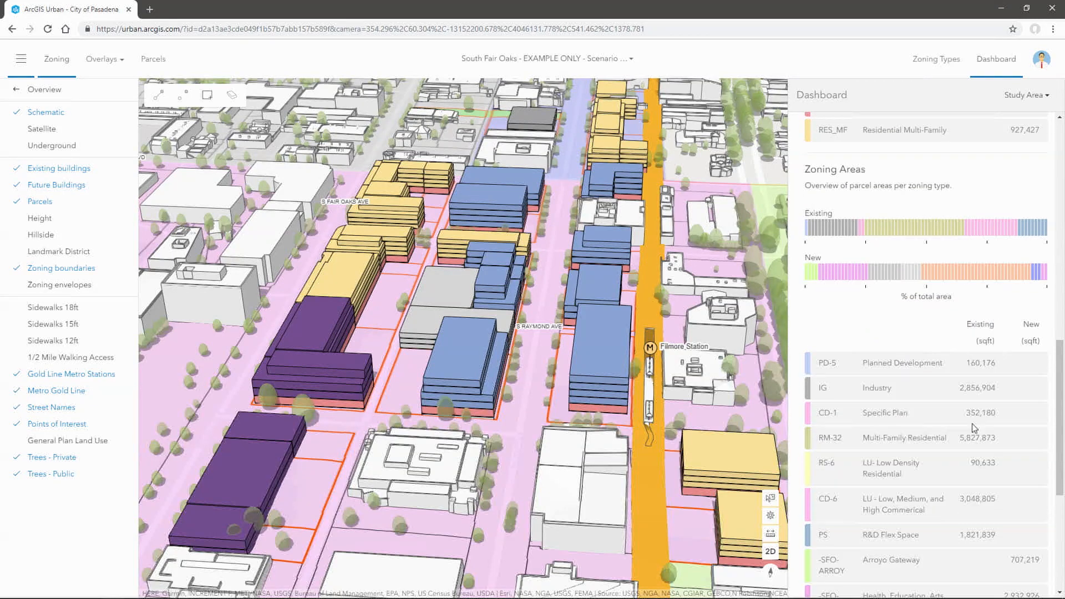
pyautogui.scroll(-2, 993, 425)
pyautogui.scroll(-2, 999, 420)
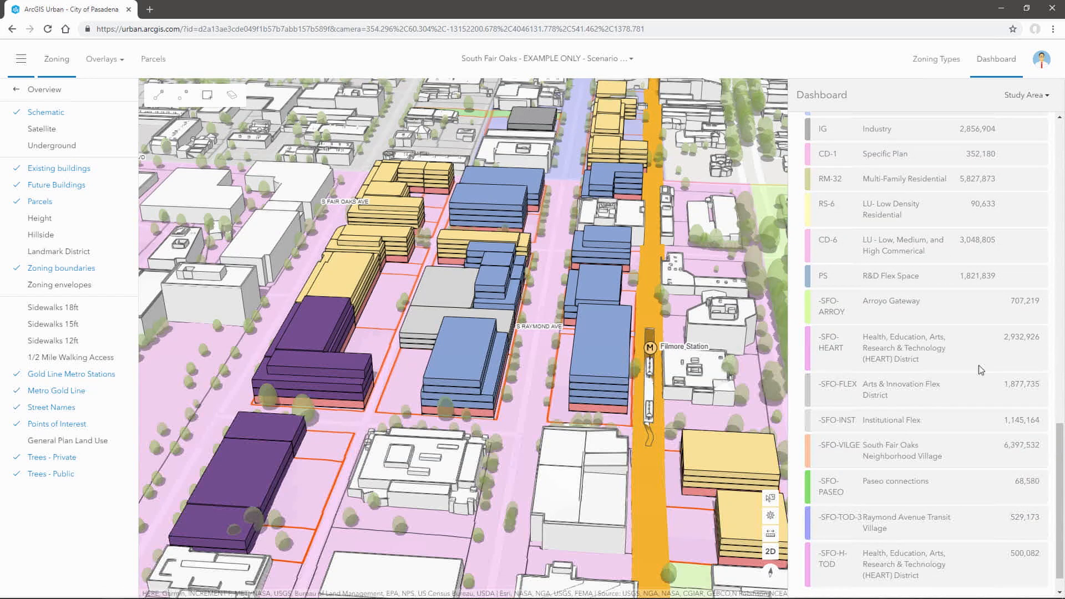
pyautogui.click(913, 309)
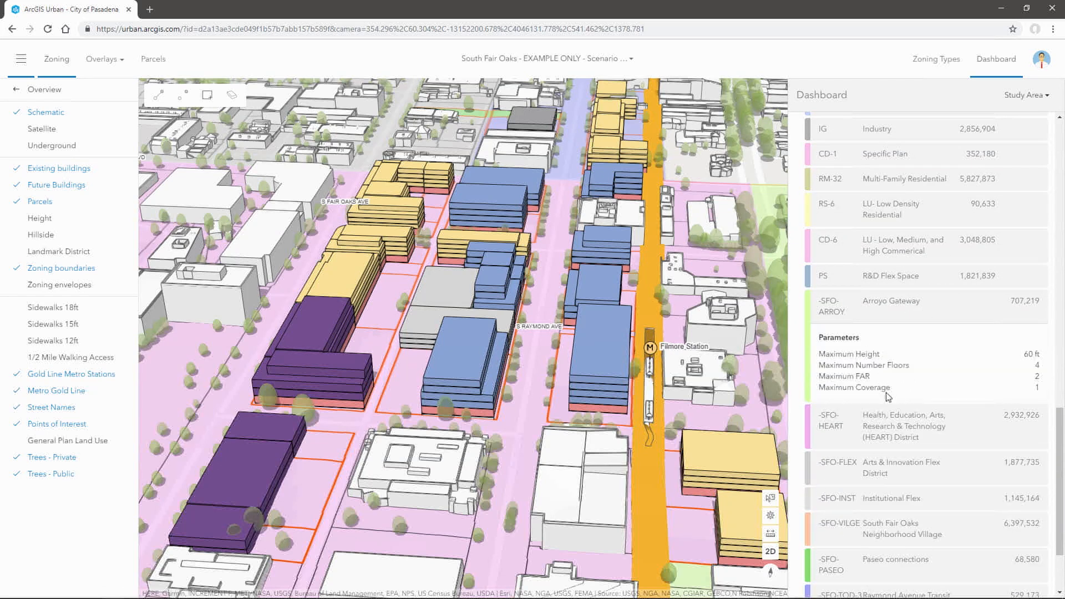
pyautogui.click(64, 90)
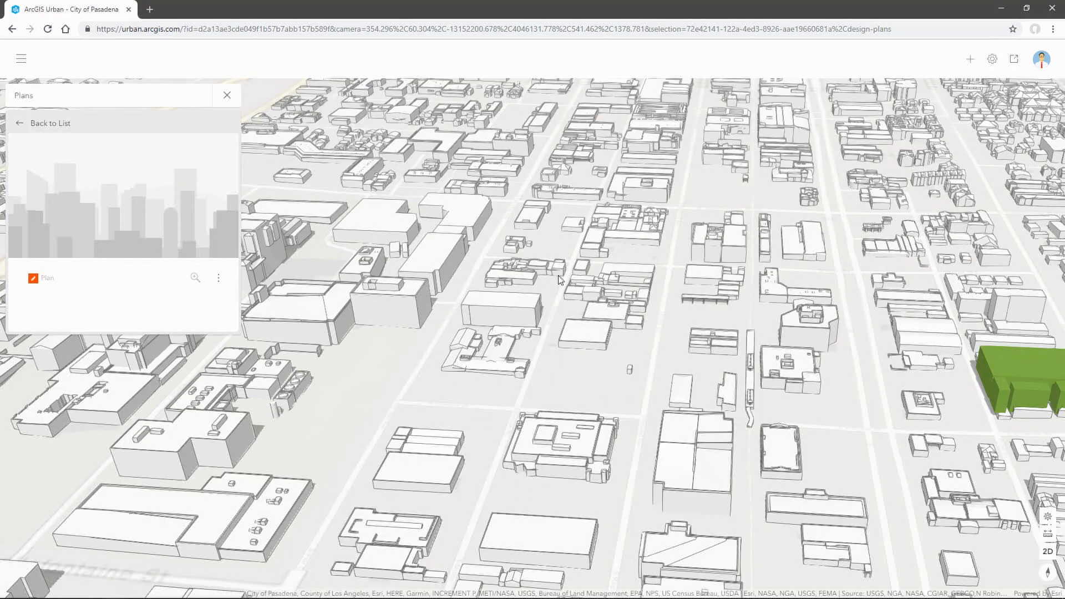
# Step: Return to the plan list, switch to the city's projects, and open the details of the 690 FAIR OAKS project
pyautogui.click(191, 124)
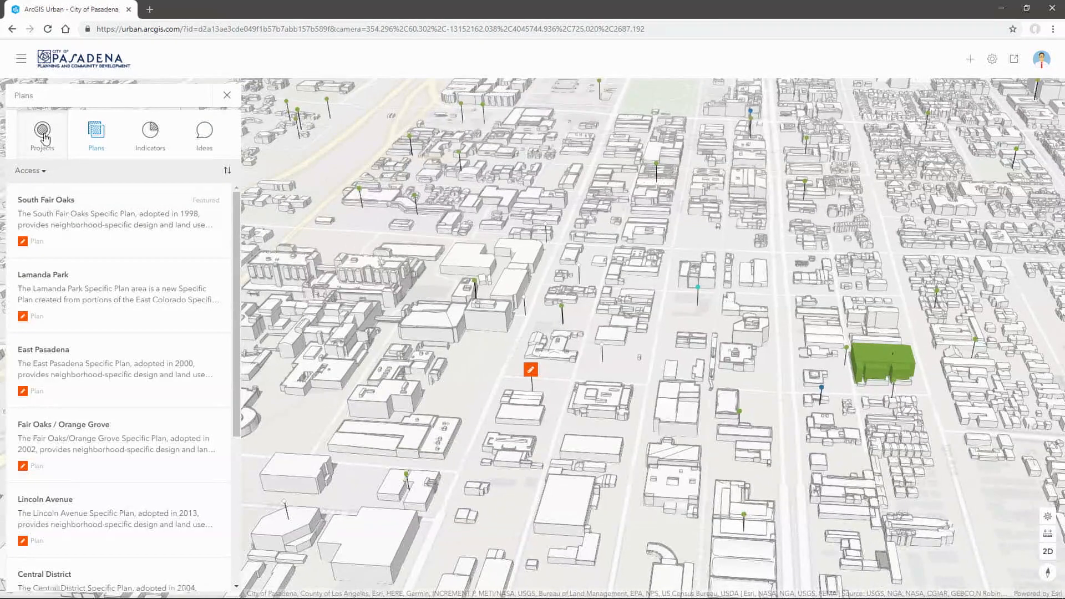
pyautogui.click(42, 130)
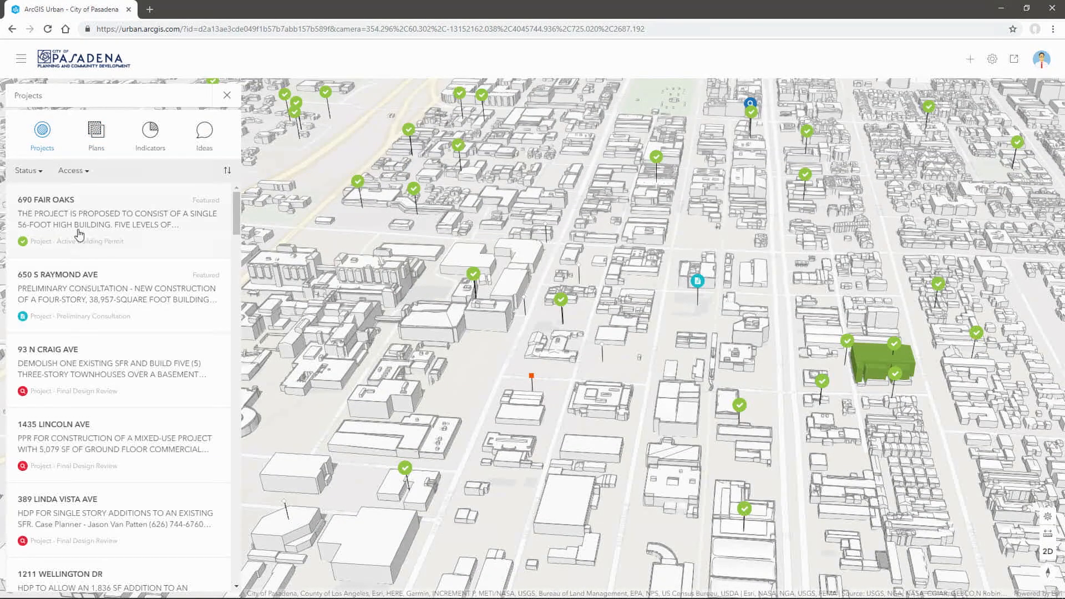
pyautogui.click(136, 230)
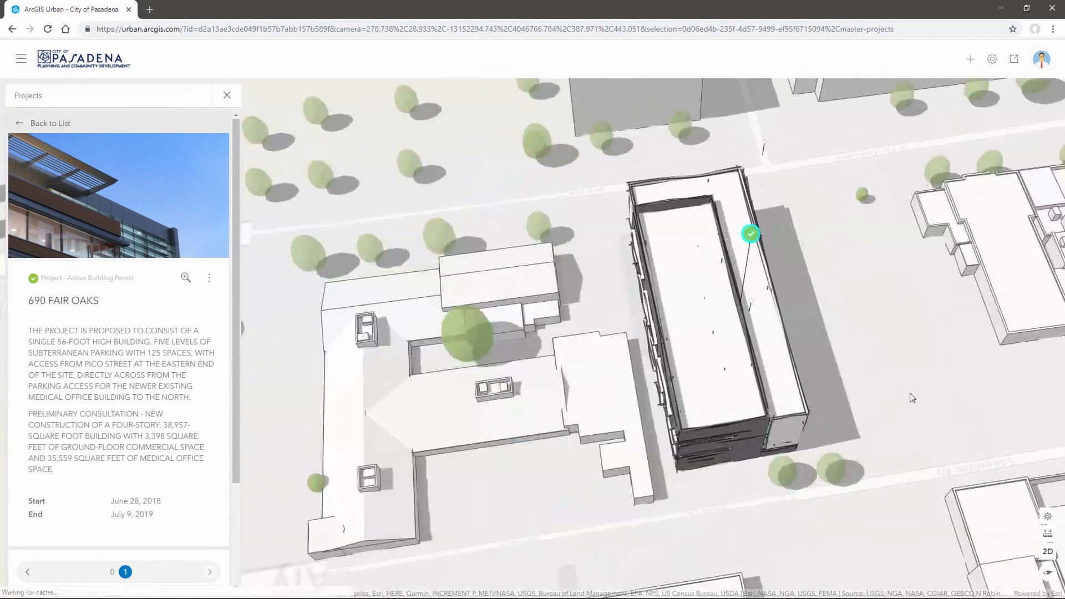
# Step: Examine the proposed 690 FAIR OAKS building's facade, the comment attached to it, and the surrounding neighborhood
pyautogui.moveTo(913, 398); pyautogui.dragTo(805, 405)
pyautogui.moveTo(723, 386); pyautogui.dragTo(594, 428, button='right')
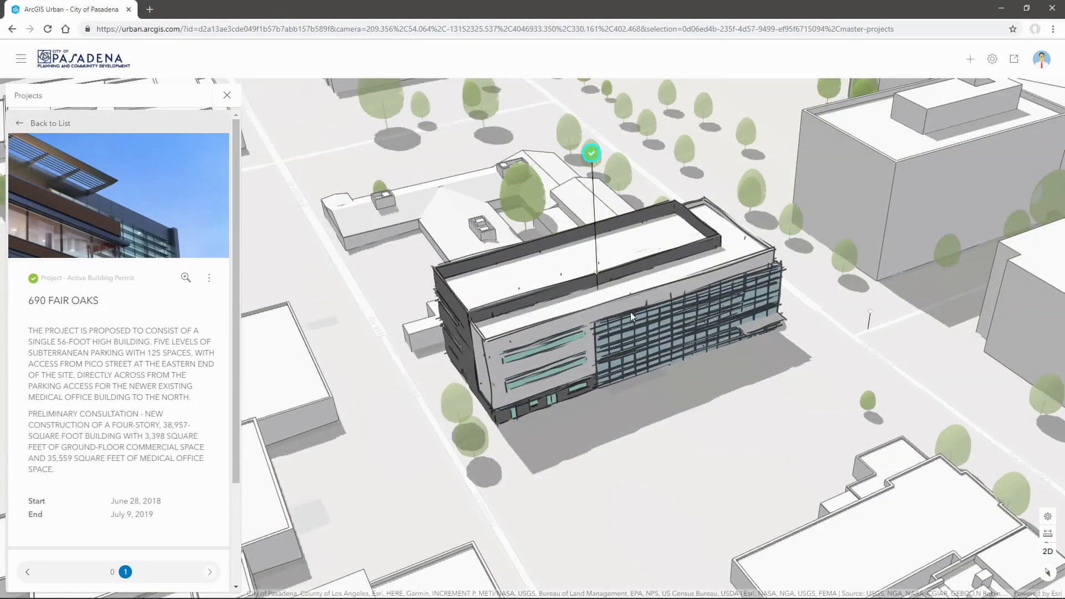
pyautogui.scroll(3, 631, 312)
pyautogui.moveTo(542, 402); pyautogui.dragTo(531, 347, button='right')
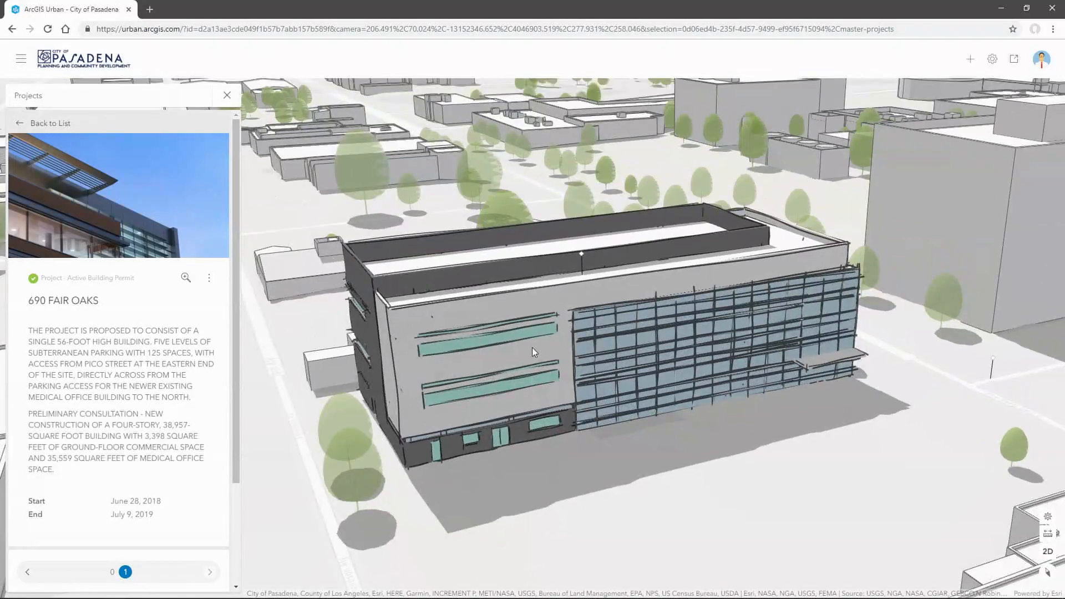
pyautogui.moveTo(491, 376); pyautogui.dragTo(608, 338, button='right')
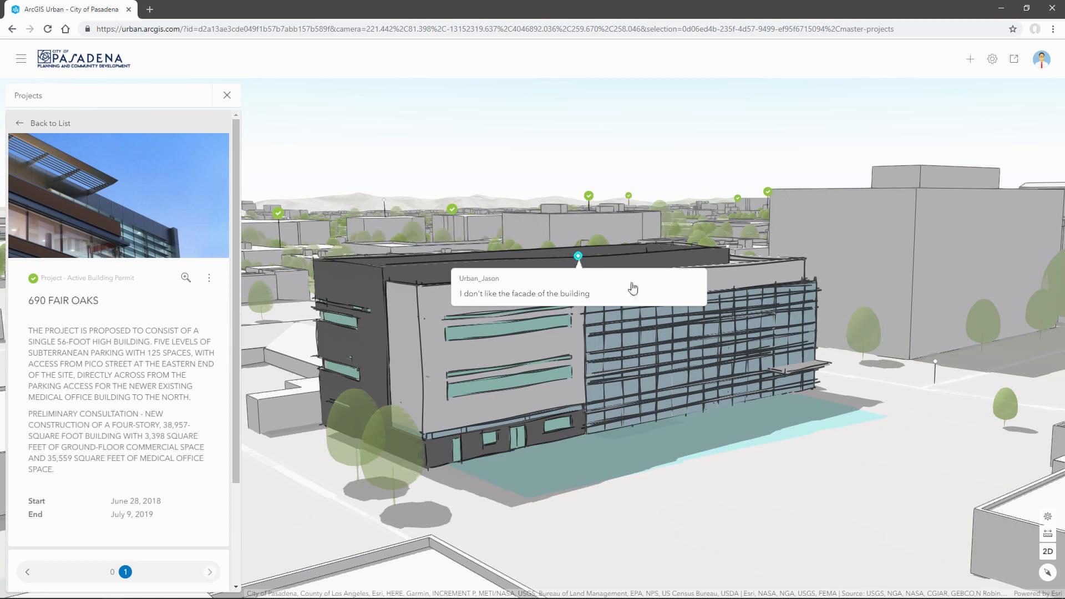
pyautogui.moveTo(792, 398); pyautogui.dragTo(761, 457, button='right')
pyautogui.scroll(-3, 734, 394)
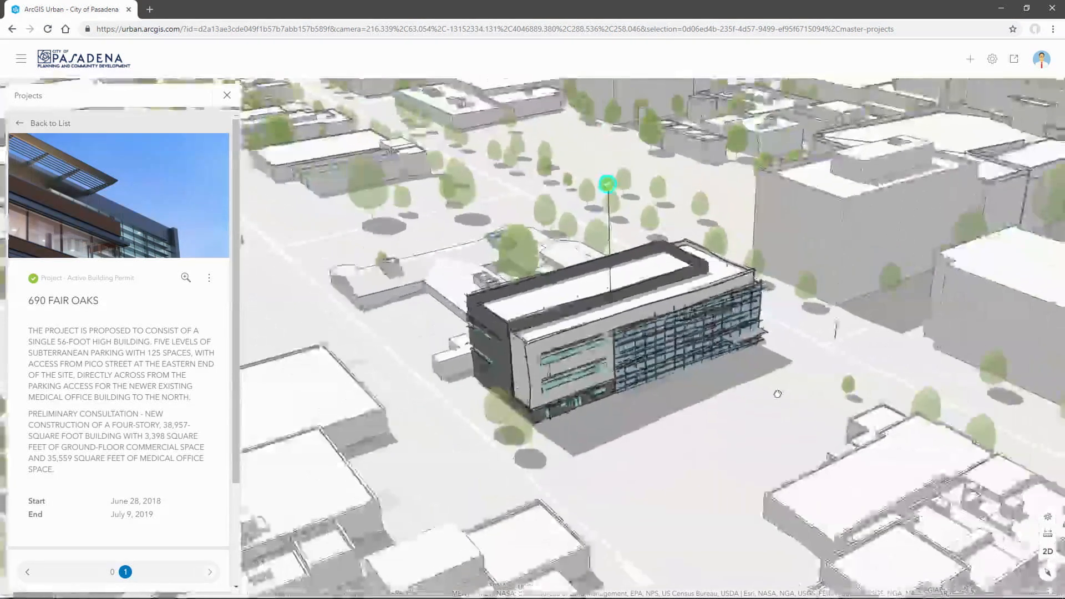
pyautogui.scroll(-3, 777, 394)
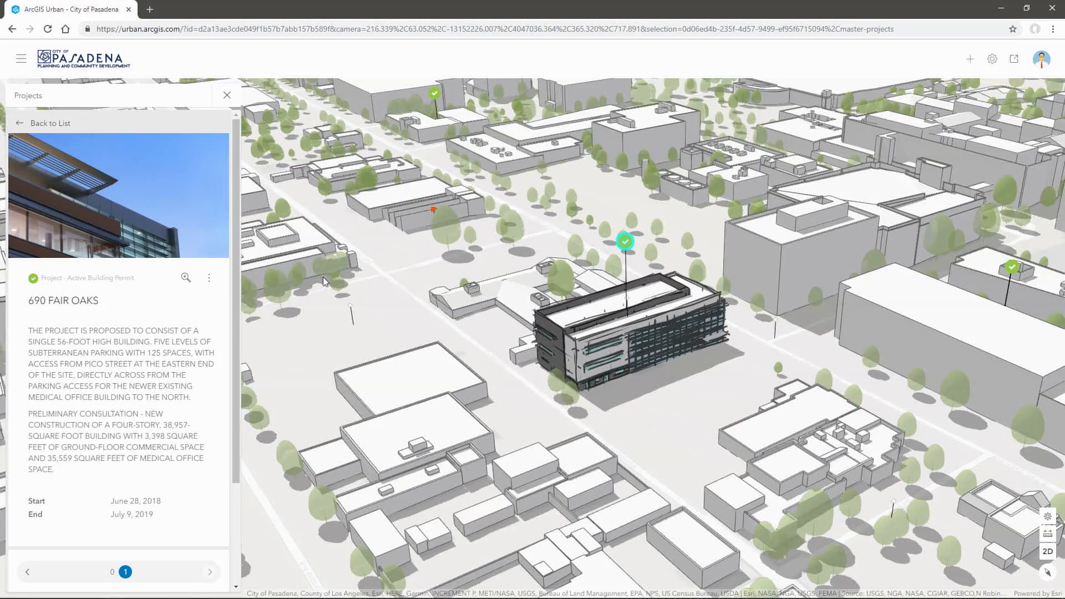
# Step: Leave the project, open the South Fair Oaks plan's details, and edit the plan in Plan Designer
pyautogui.click(115, 125)
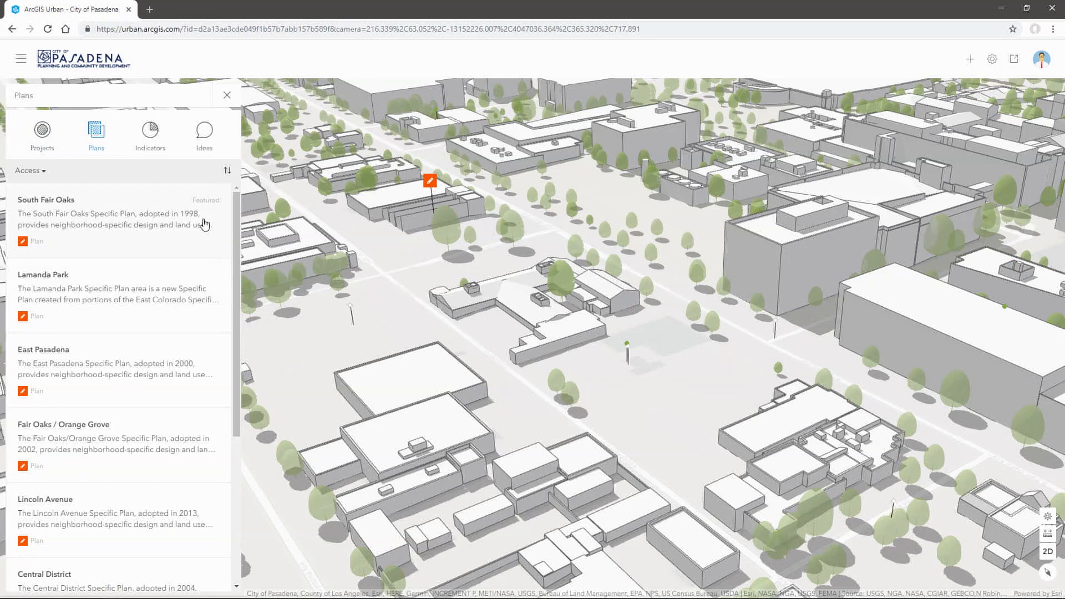
pyautogui.click(204, 224)
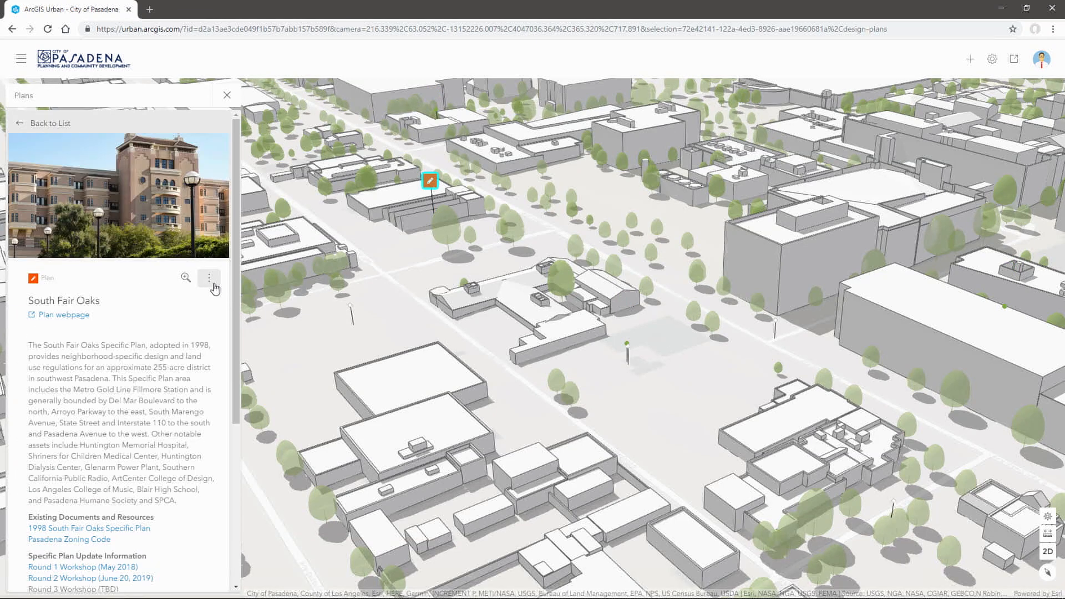
pyautogui.click(209, 278)
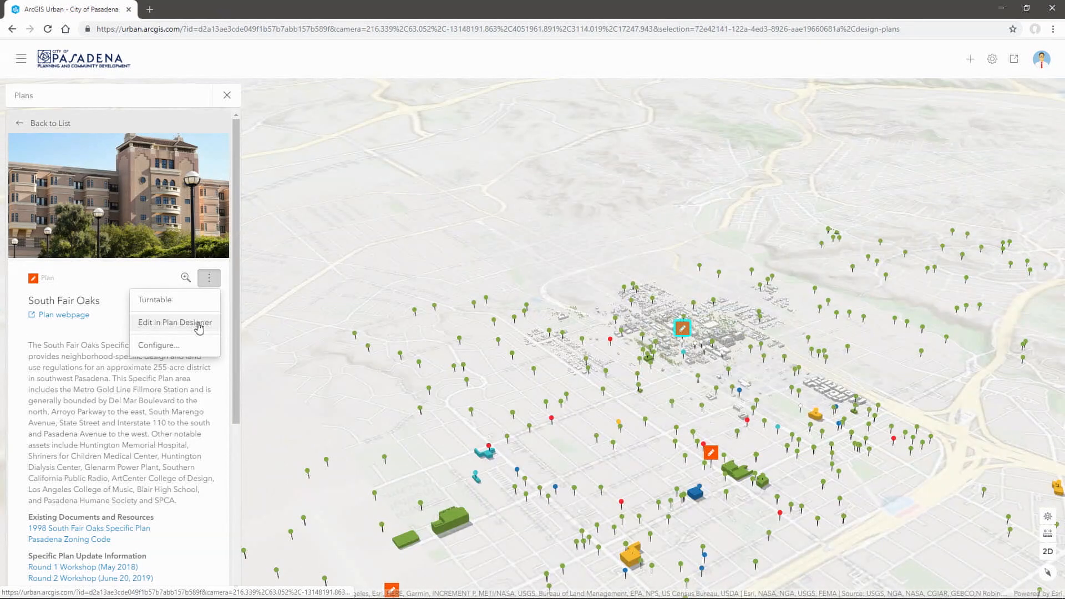
pyautogui.click(202, 327)
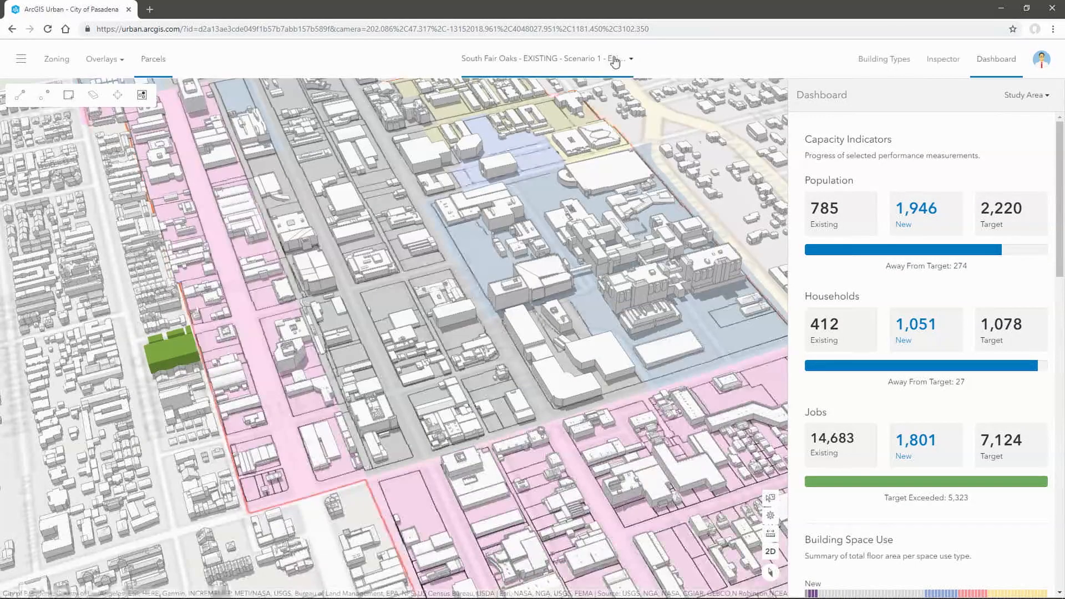
# Step: Display the plan's EXAMPLE ONLY scenario, review the new buildings around Fillmore Station, and switch to the PowerPoint slide show
pyautogui.click(615, 59)
pyautogui.click(582, 160)
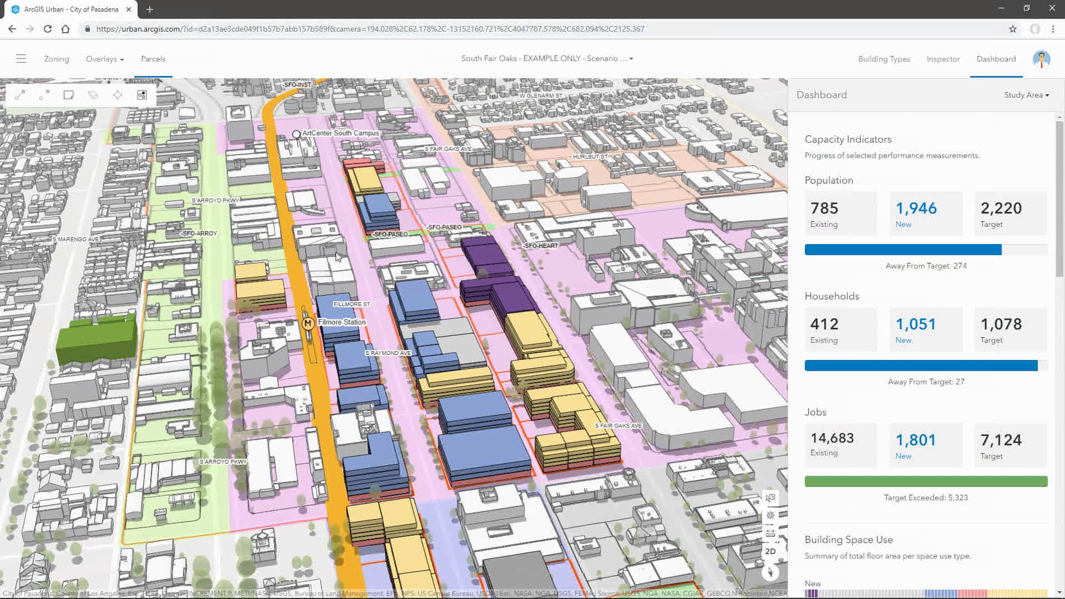
pyautogui.moveTo(367, 302); pyautogui.dragTo(380, 309, button='right')
pyautogui.moveTo(420, 442); pyautogui.dragTo(421, 383)
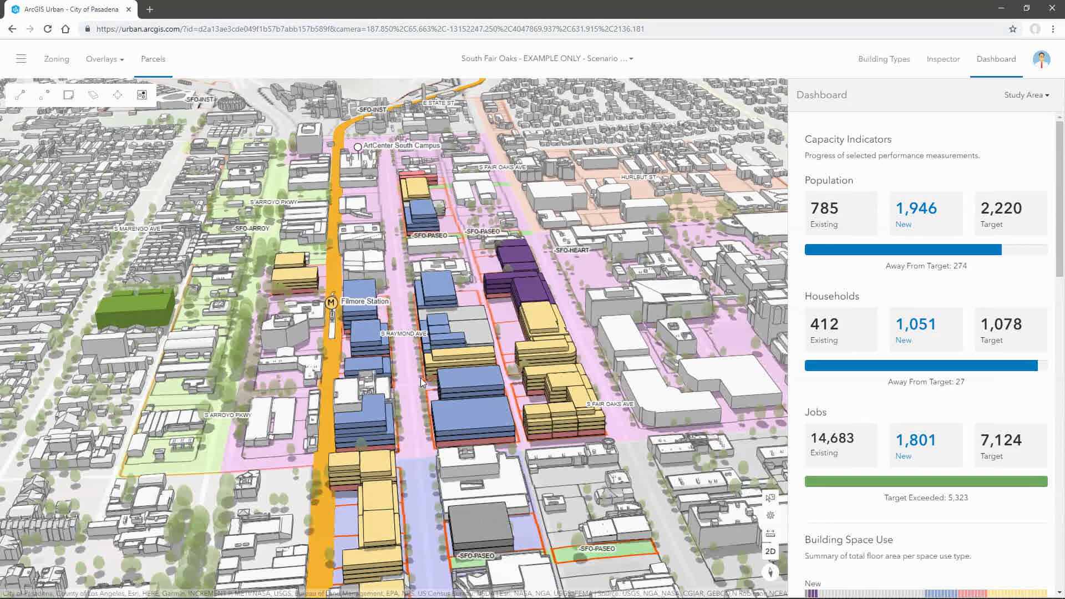
pyautogui.hotkey('alt', 'Tab')
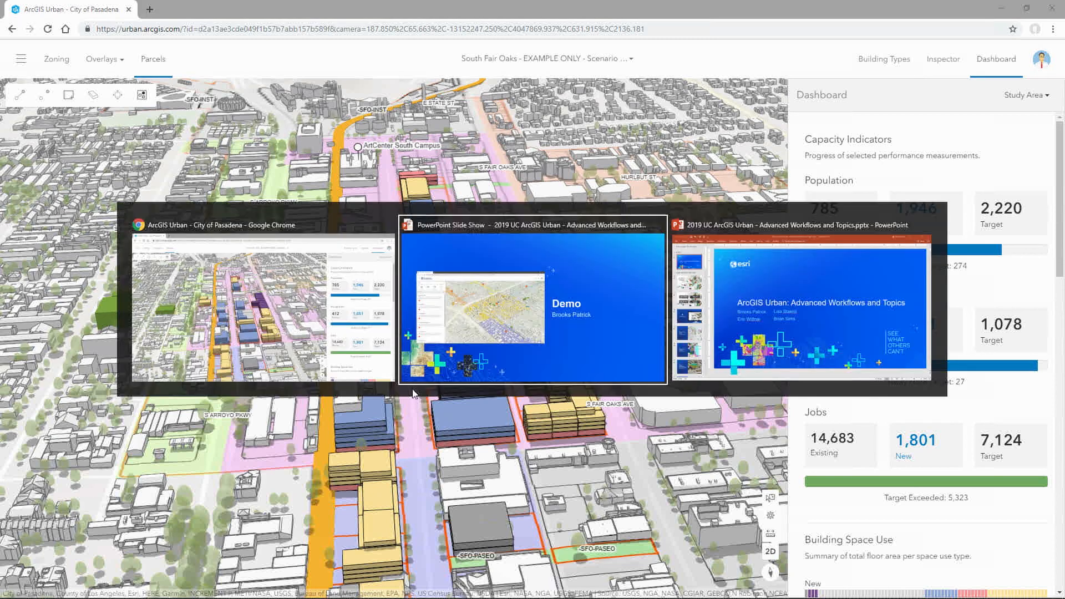
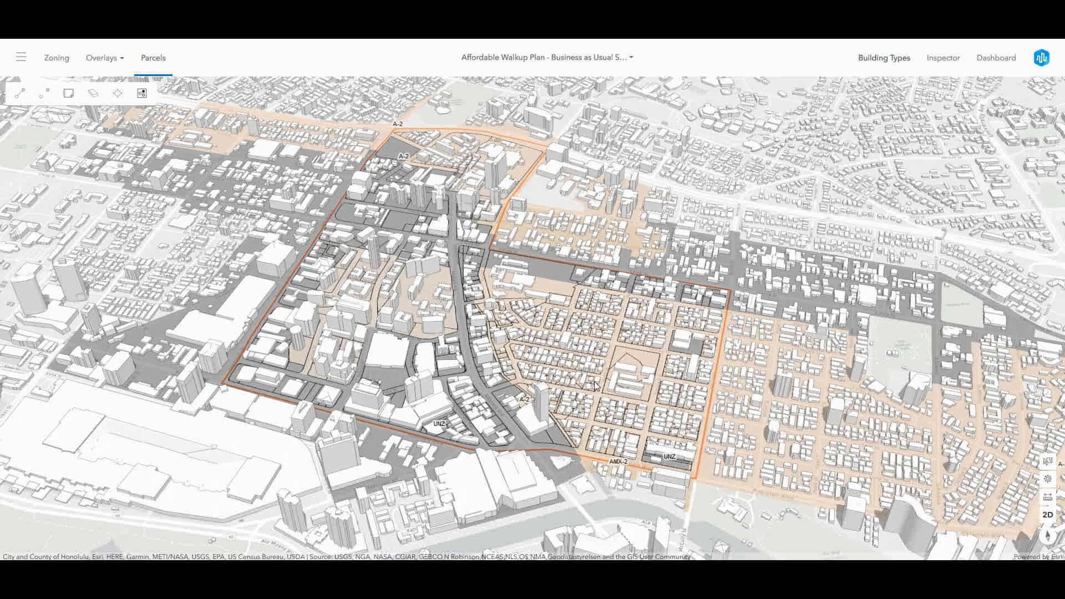
# Step: Assign the Residential Multi-Family building type to the small parcel facing the large complex in the Affordable Walkup Plan
pyautogui.scroll(5, 596, 385)
pyautogui.scroll(5, 597, 434)
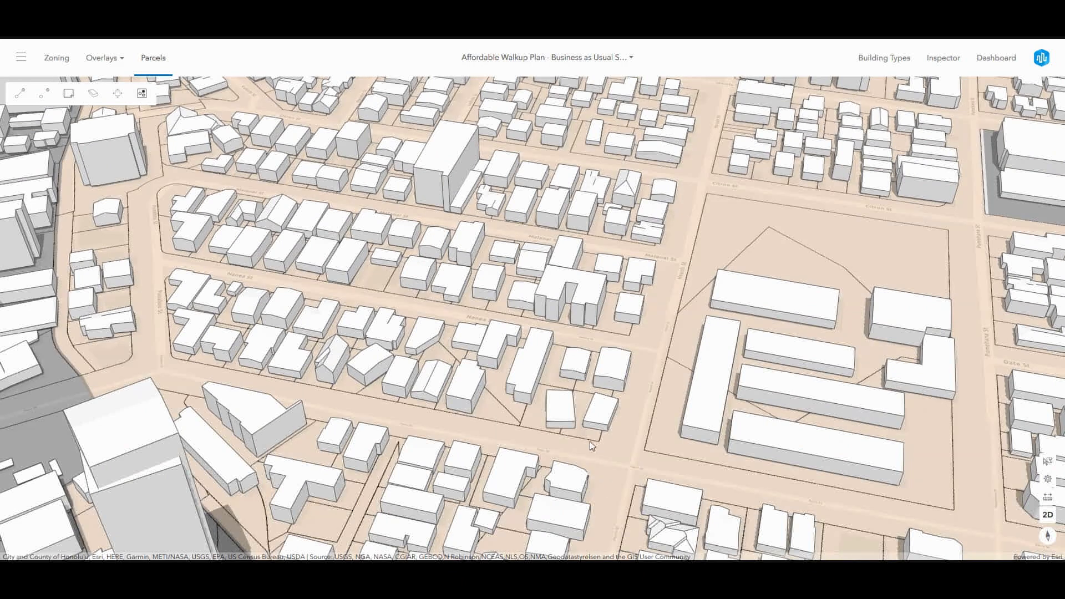
pyautogui.click(589, 434)
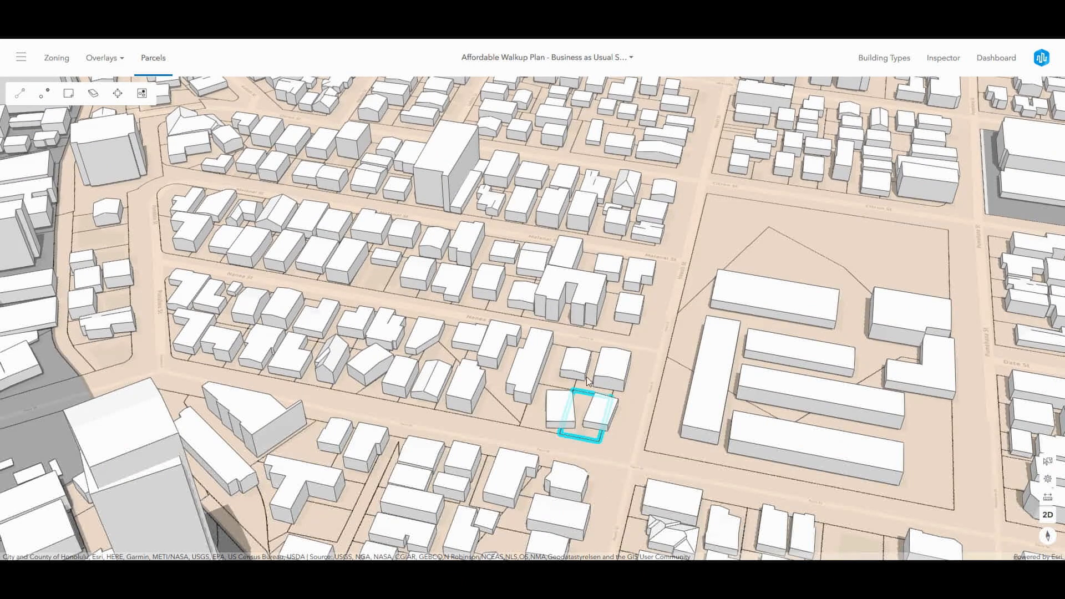
pyautogui.click(893, 60)
pyautogui.scroll(-4, 917, 344)
pyautogui.scroll(-4, 917, 377)
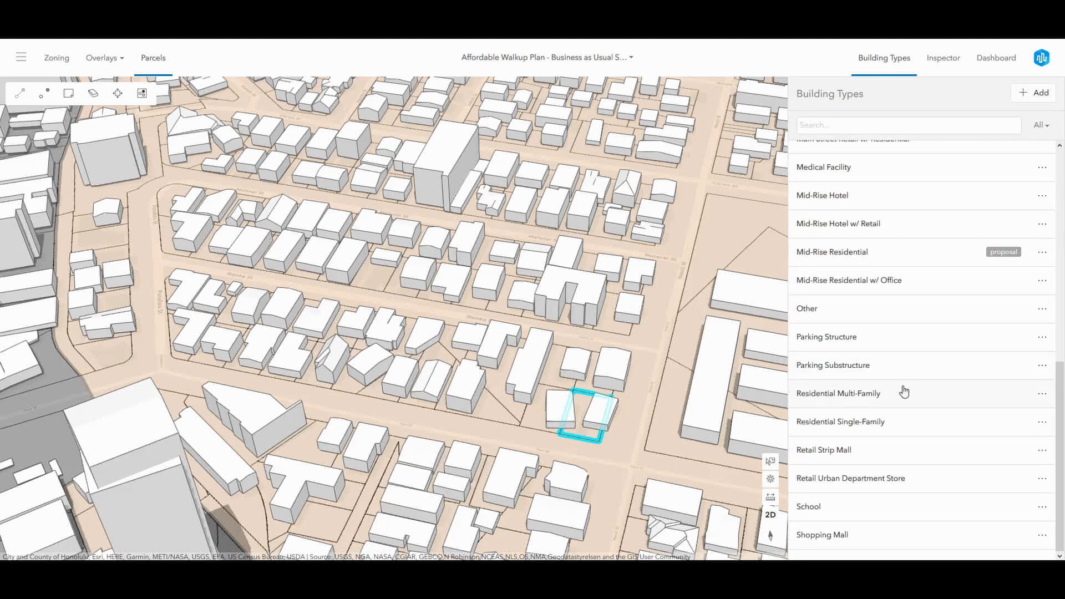
pyautogui.click(886, 395)
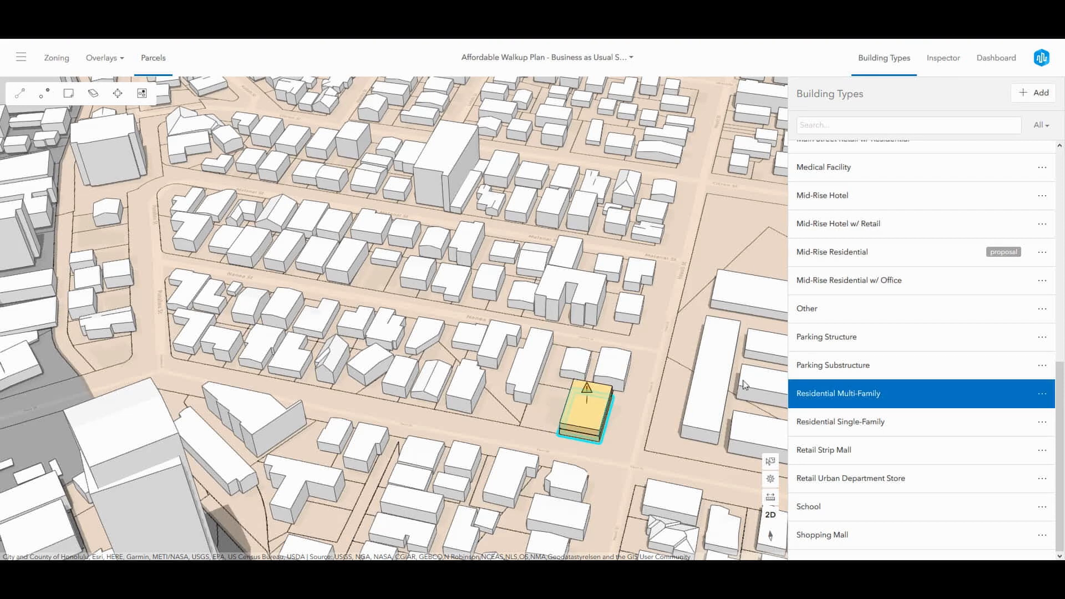
# Step: Select the parcels in the blocks beside the new building with a rectangle and assign them the Residential Multi-Family building type
pyautogui.click(771, 462)
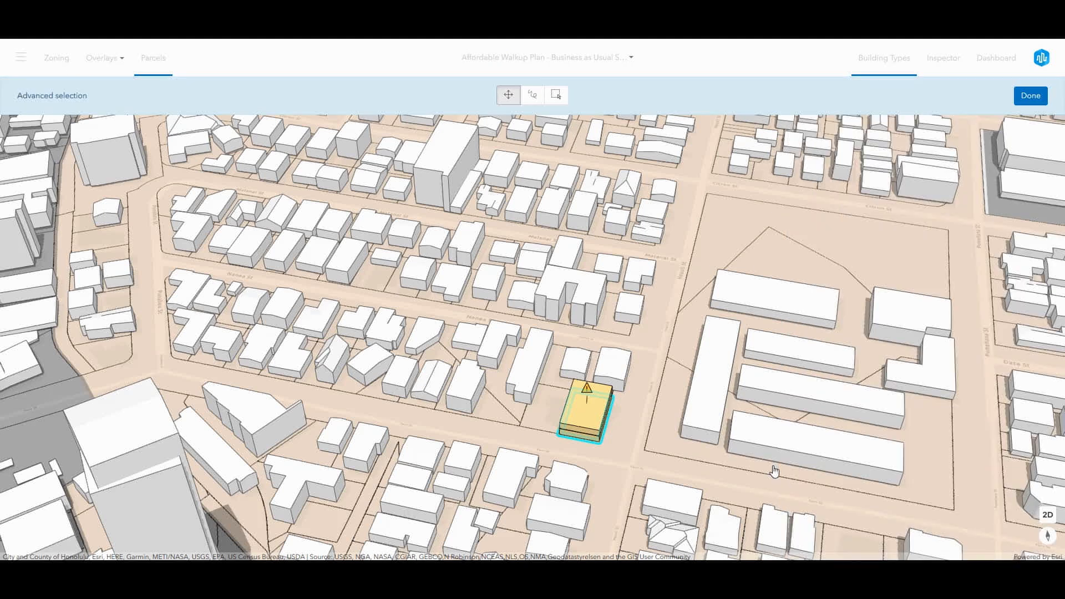
pyautogui.click(559, 105)
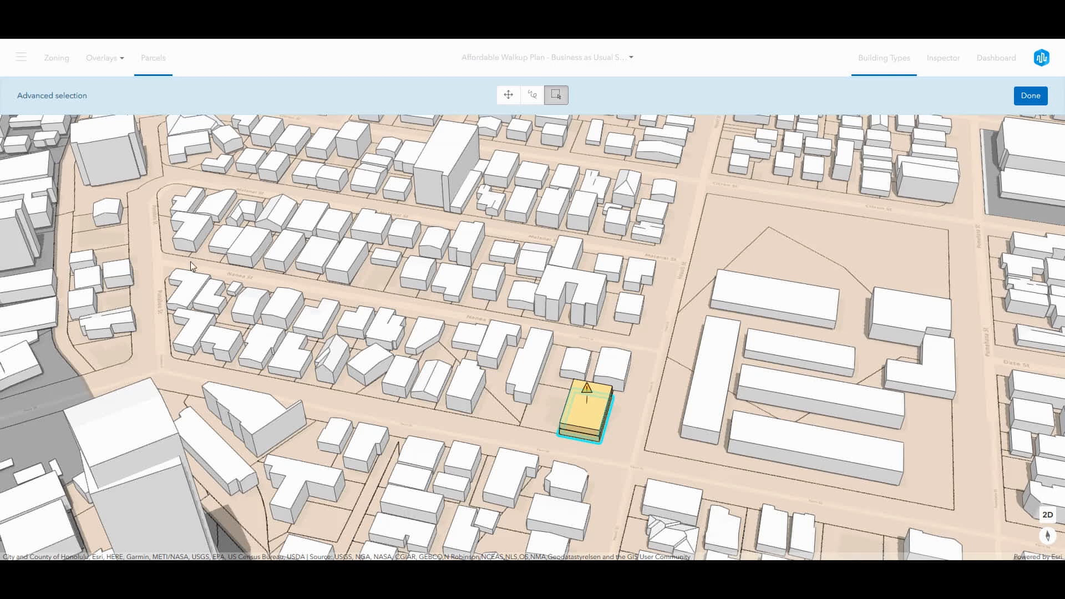
pyautogui.moveTo(265, 276); pyautogui.dragTo(625, 435)
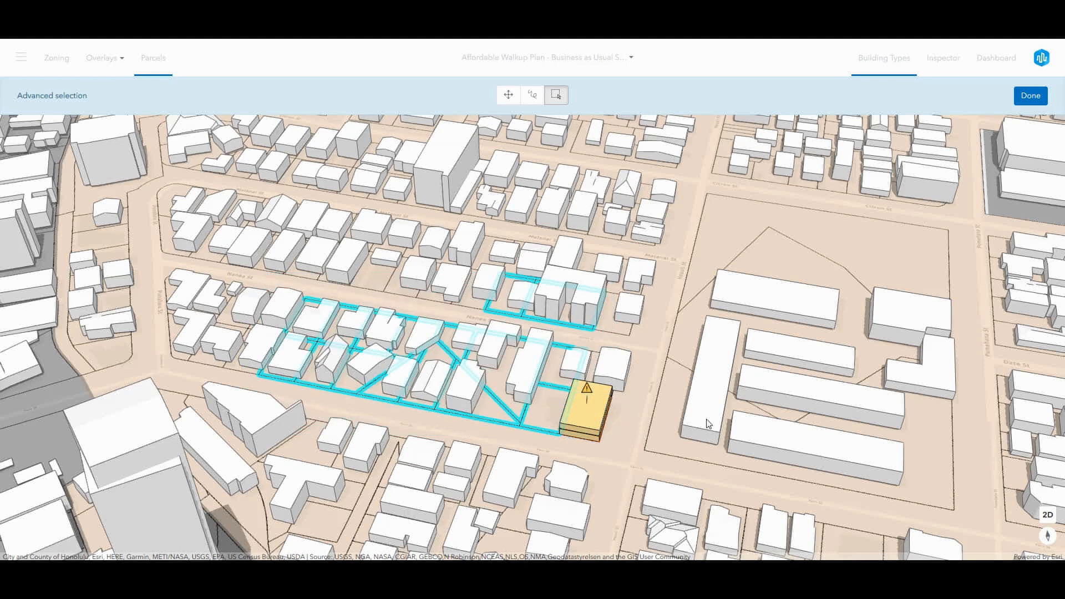
pyautogui.click(1031, 96)
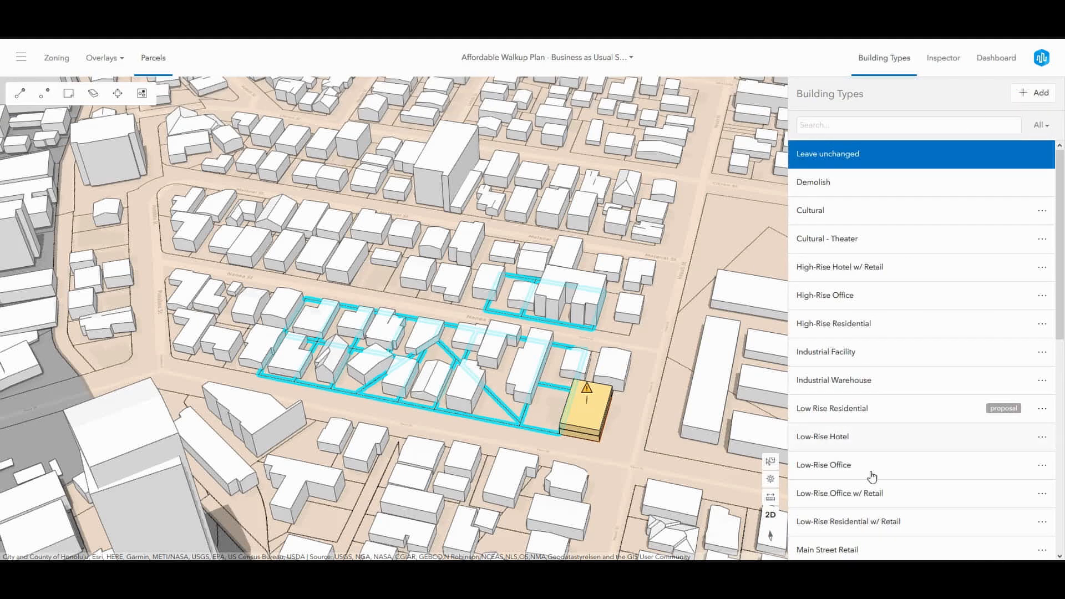
pyautogui.scroll(-5, 868, 461)
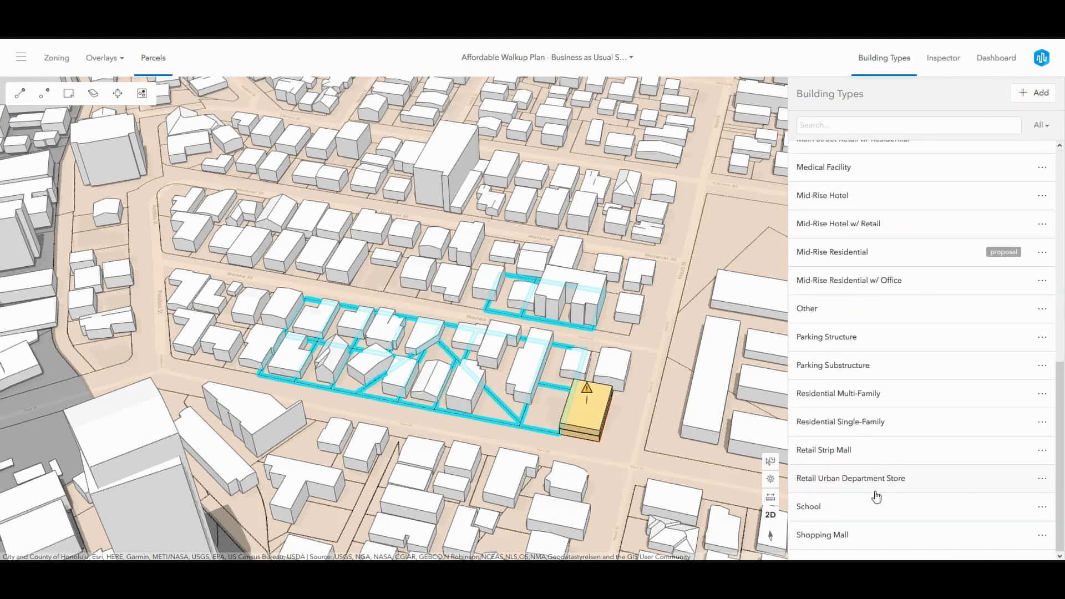
pyautogui.click(862, 396)
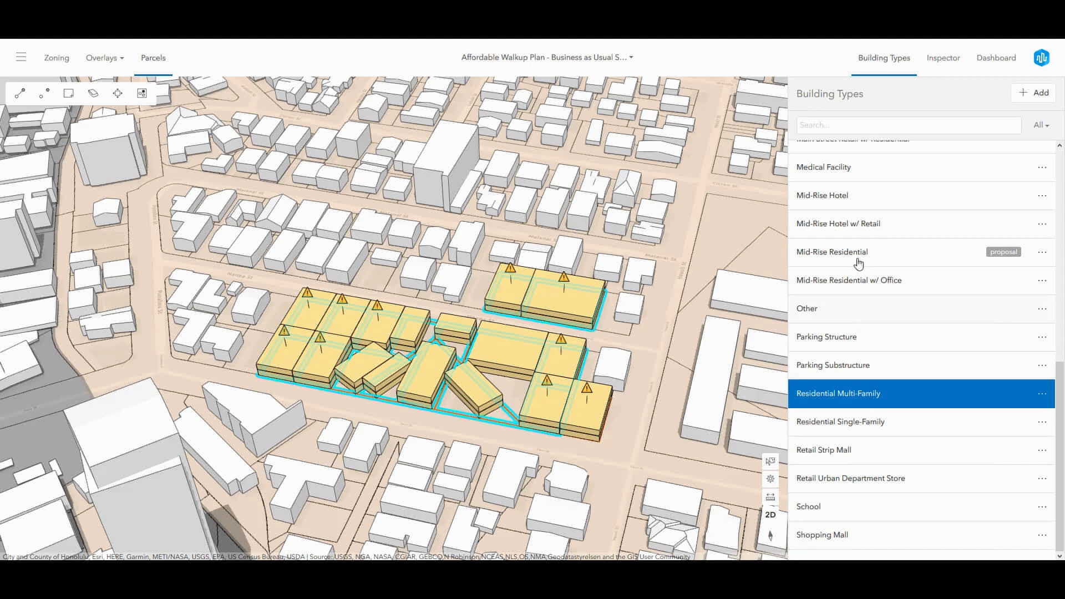
# Step: Set the rectangle-selected parcels back to Leave unchanged and select the parcel with the first multi-family building
pyautogui.scroll(8, 861, 274)
pyautogui.click(839, 158)
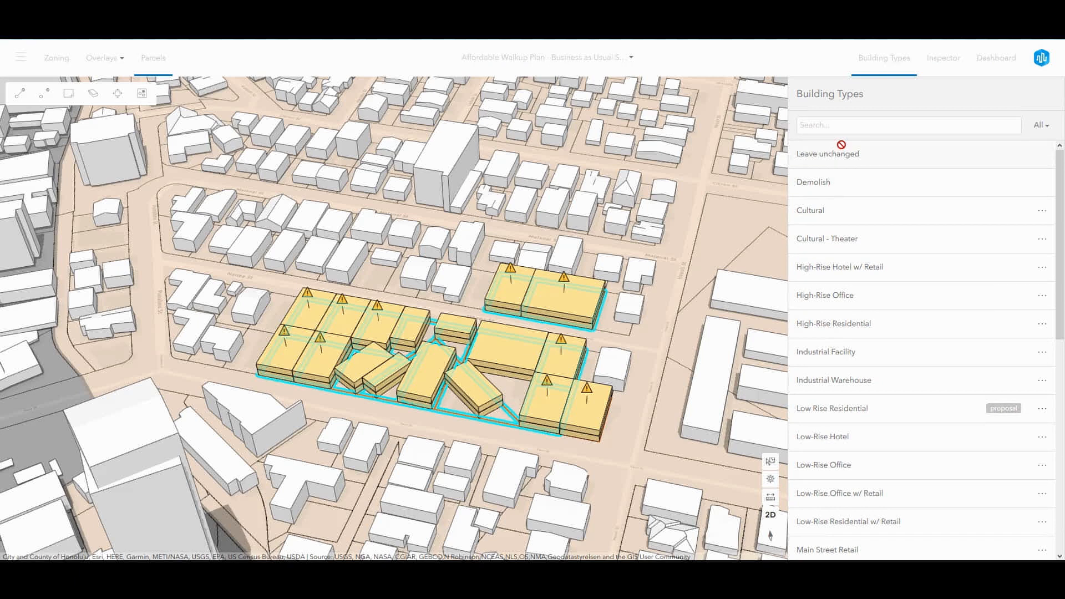
pyautogui.click(583, 432)
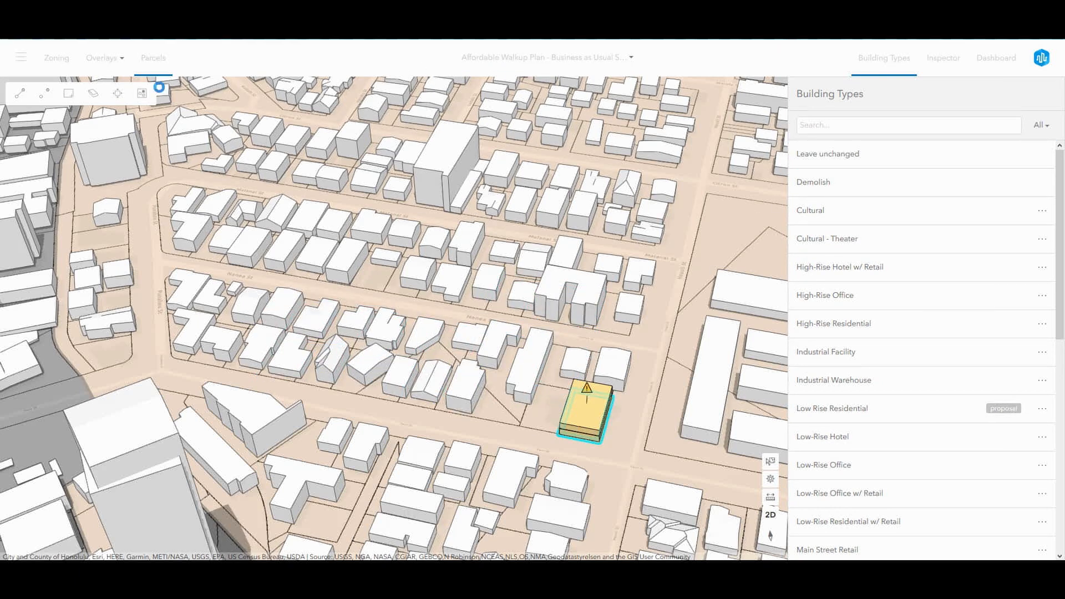
# Step: Select suitable parcels by the SuitabilityScore attribute, moving the threshold closer to Highly suitable, and accept the selection
pyautogui.click(141, 93)
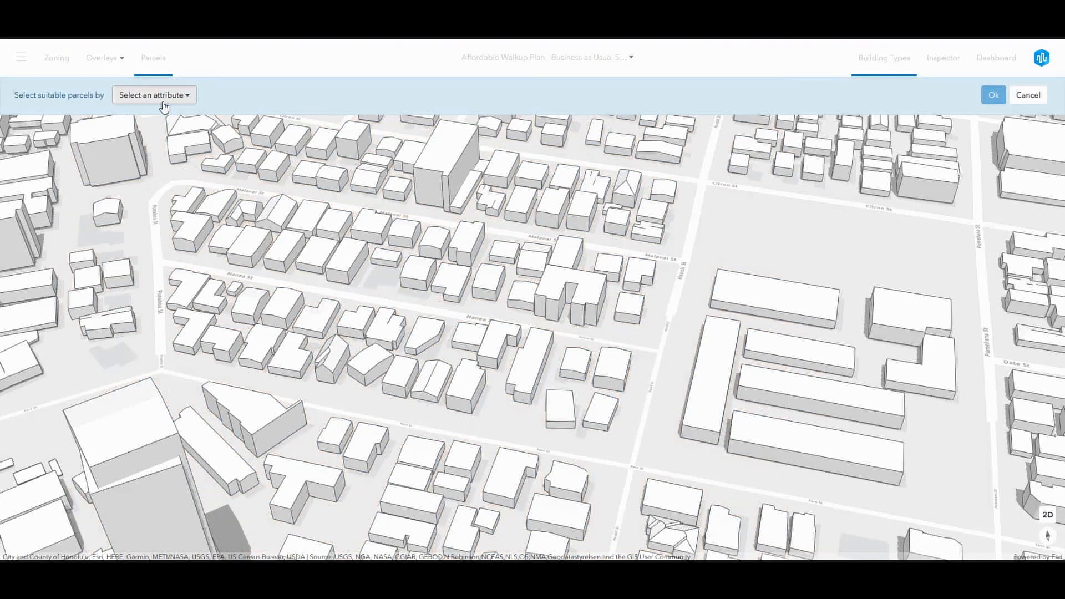
pyautogui.click(154, 102)
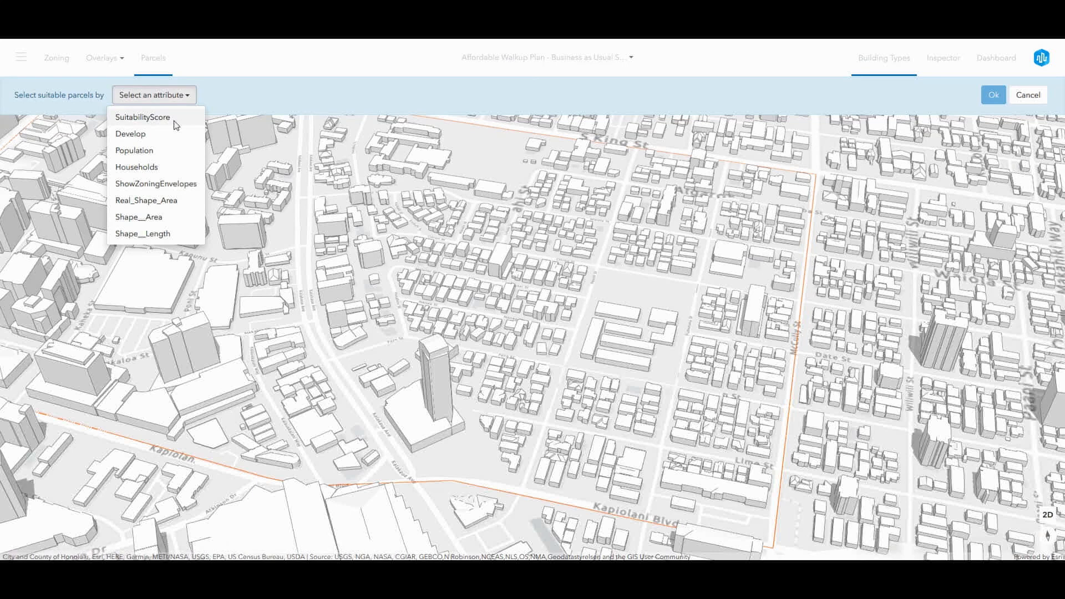
pyautogui.click(173, 118)
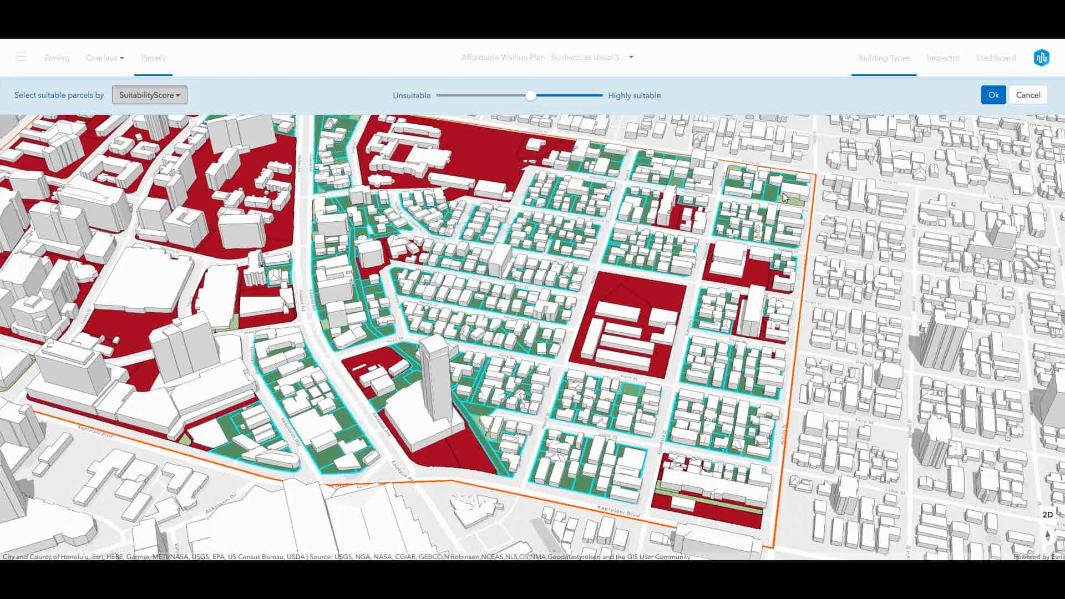
pyautogui.moveTo(532, 103)
pyautogui.mouseDown()
pyautogui.moveTo(570, 102)
pyautogui.moveTo(552, 102)
pyautogui.mouseUp()
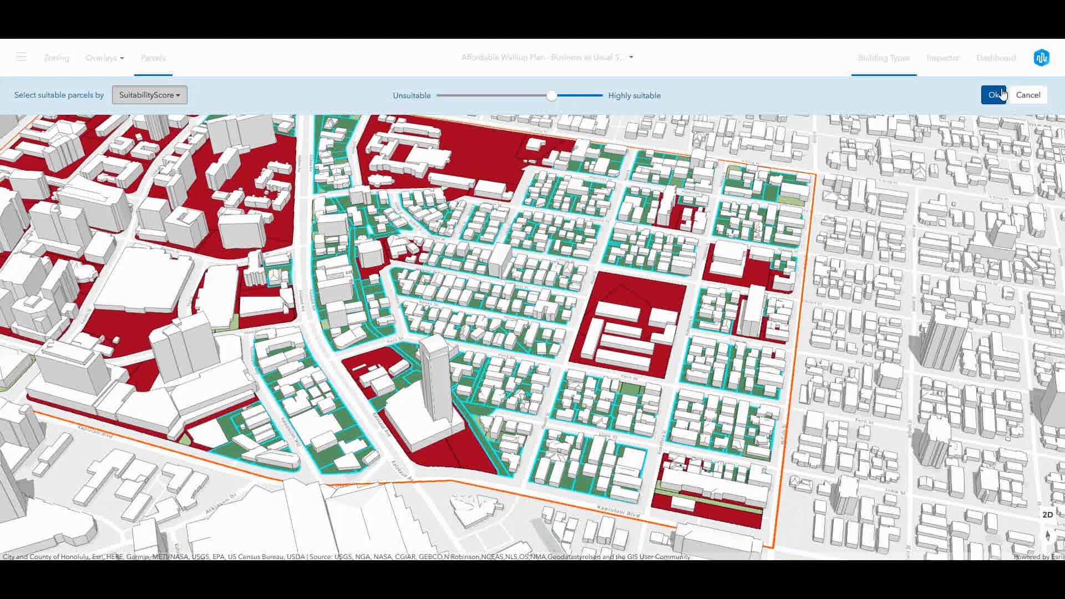
pyautogui.click(994, 94)
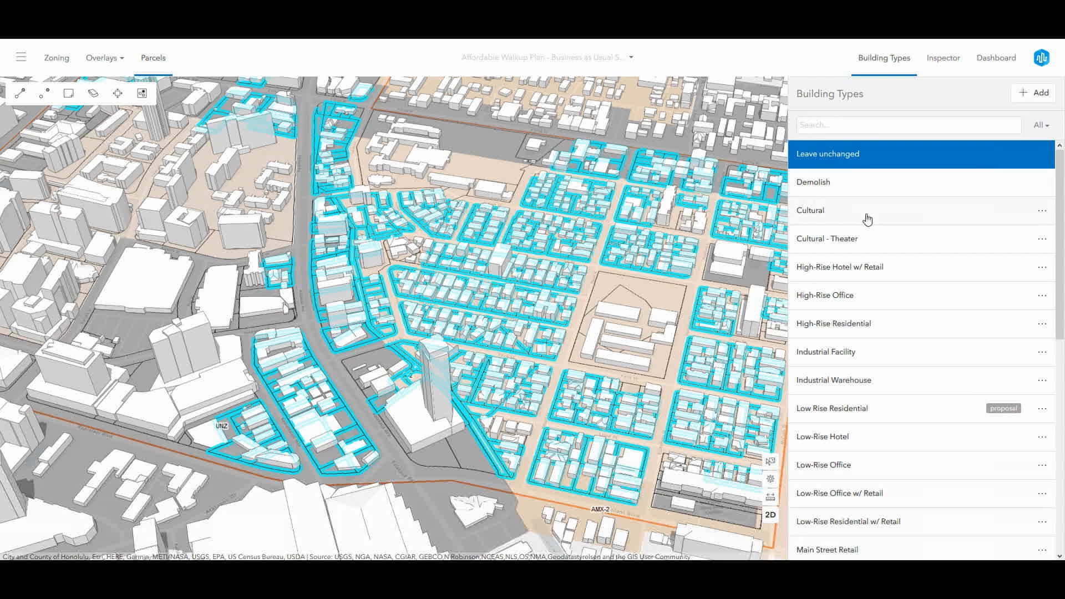
pyautogui.click(901, 60)
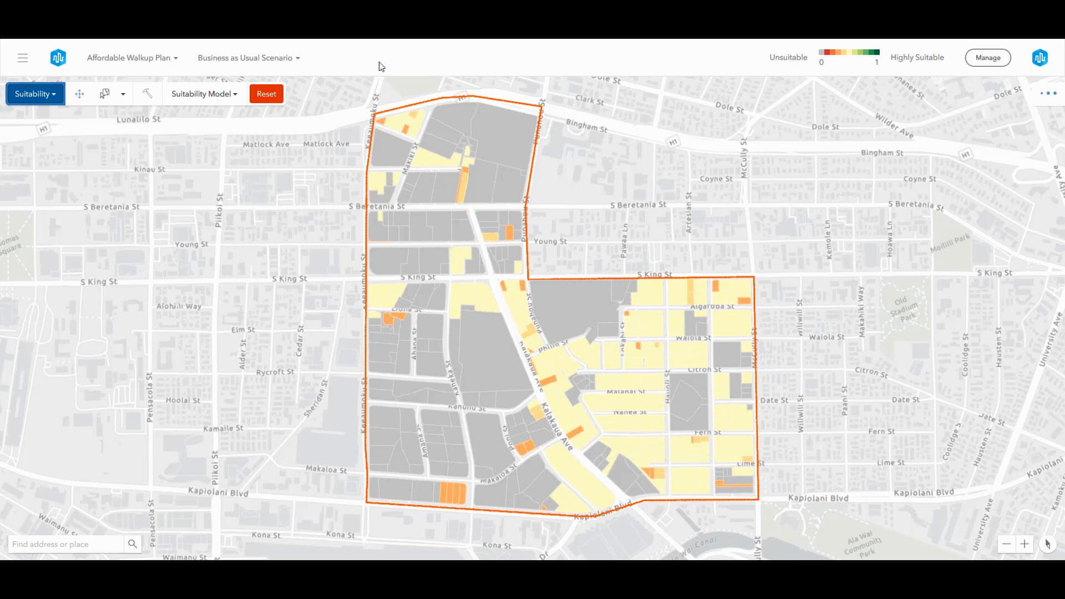
# Step: Open the Balanced Suitability Model configuration and examine its model part weights and the Year Built score classes
pyautogui.click(235, 97)
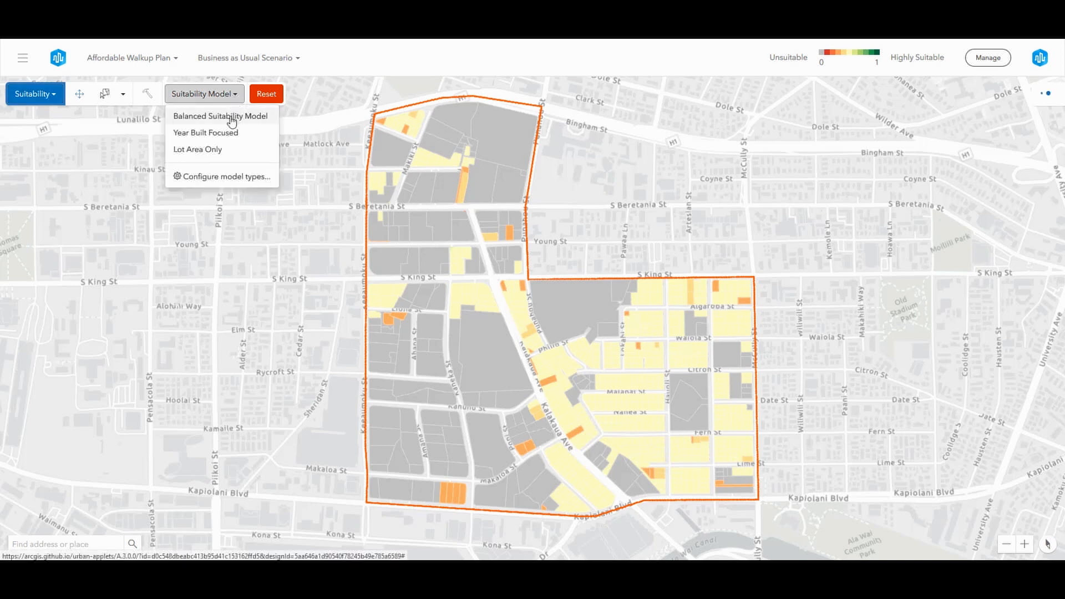
pyautogui.click(232, 118)
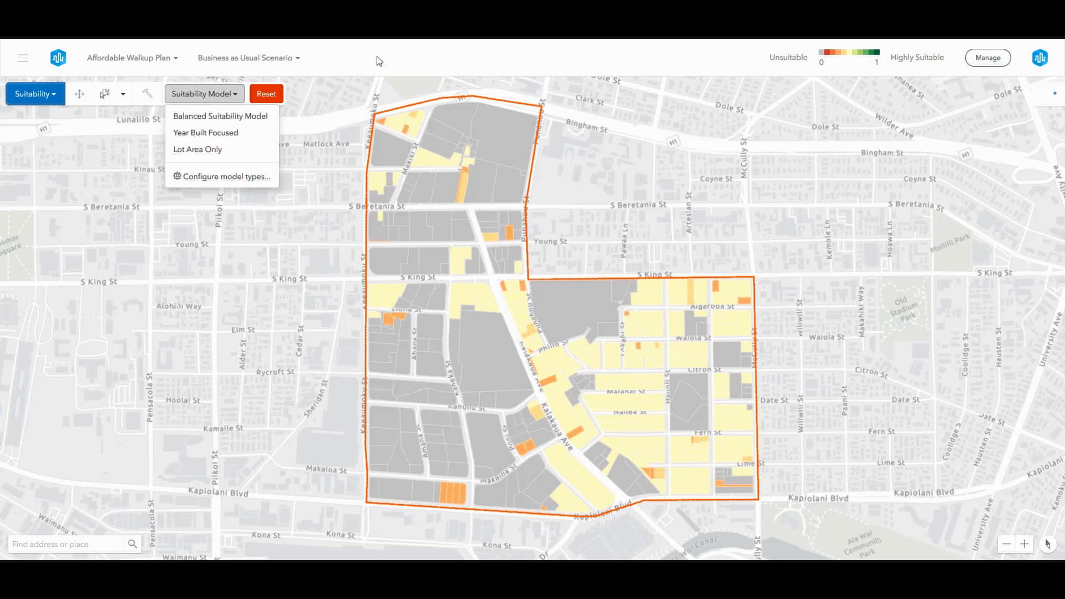
pyautogui.click(255, 176)
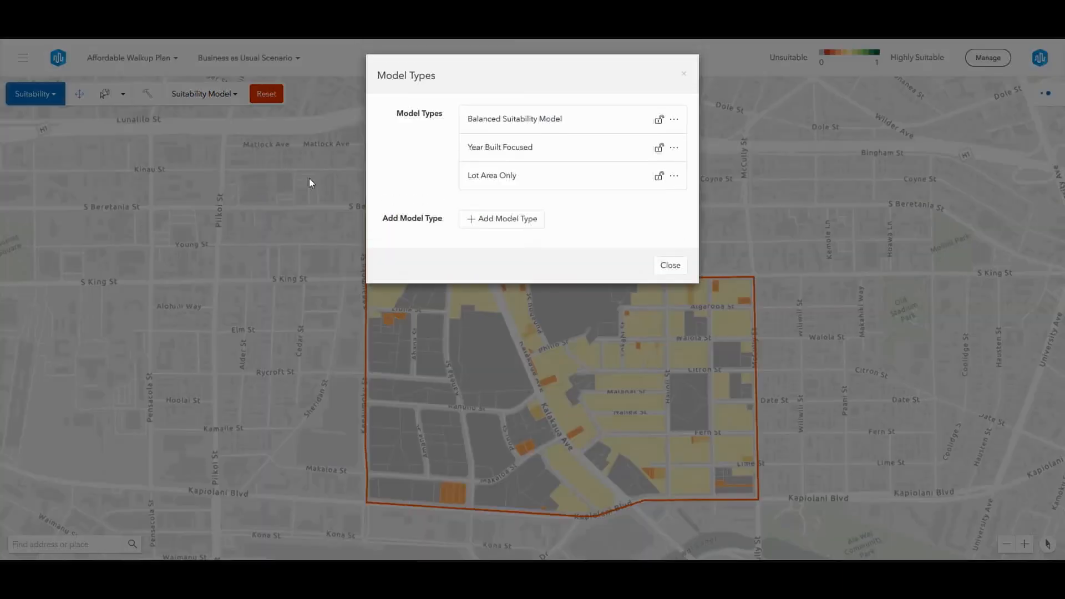
pyautogui.click(674, 119)
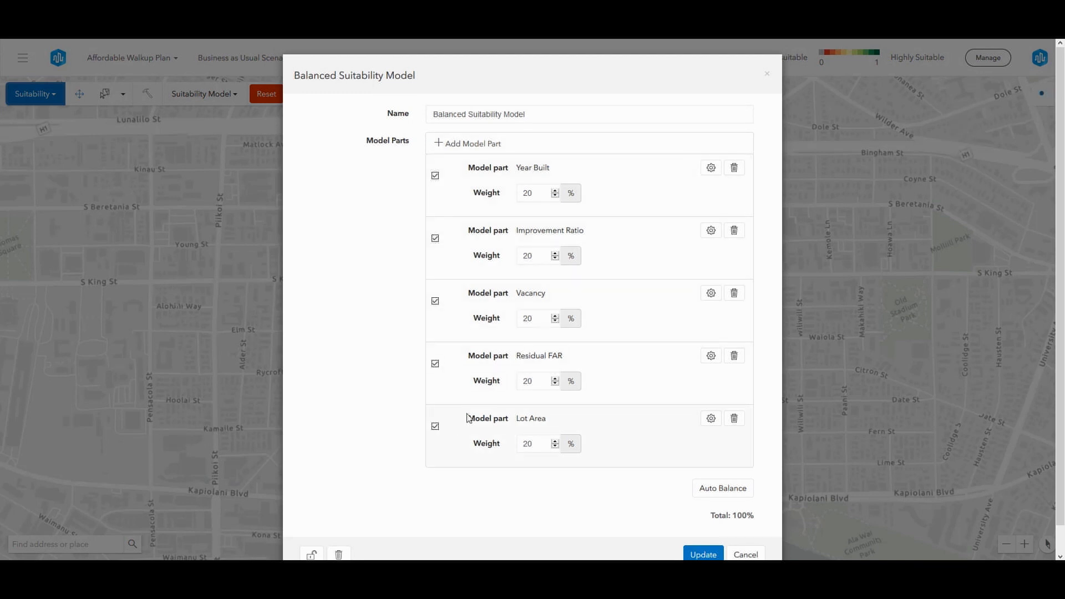
pyautogui.click(711, 169)
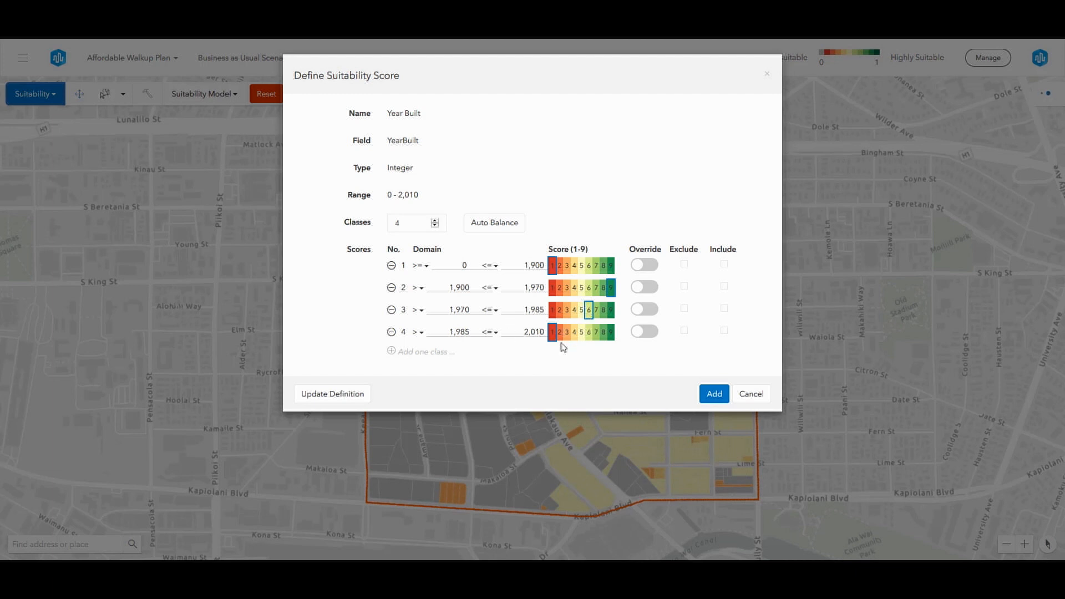
pyautogui.click(751, 394)
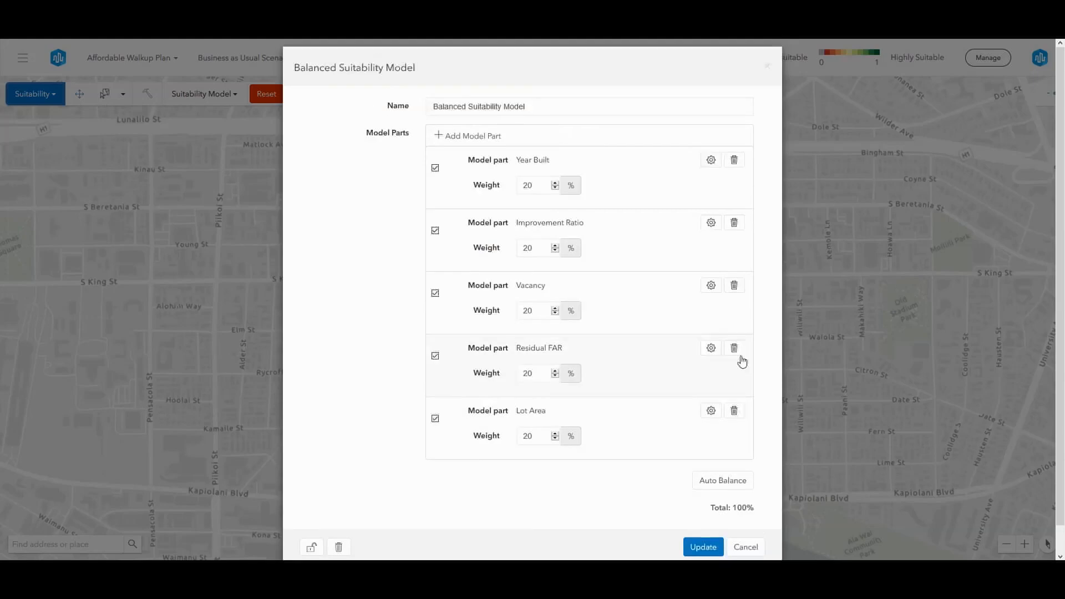
# Step: Examine the Lot Area score classes and overrides, and leave the suitability model configuration without saving changes
pyautogui.click(711, 419)
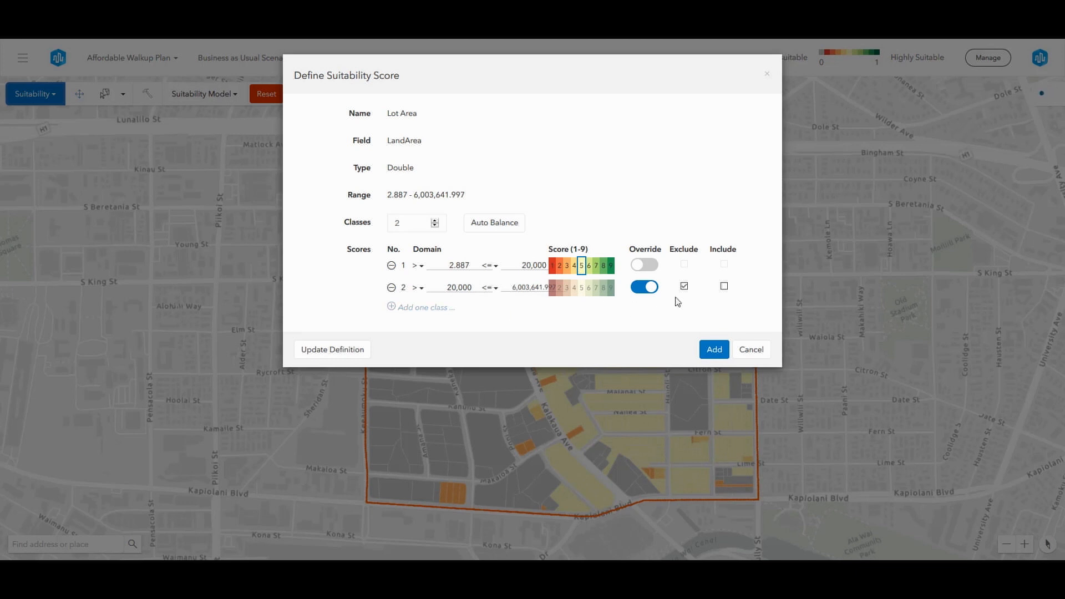
pyautogui.click(751, 350)
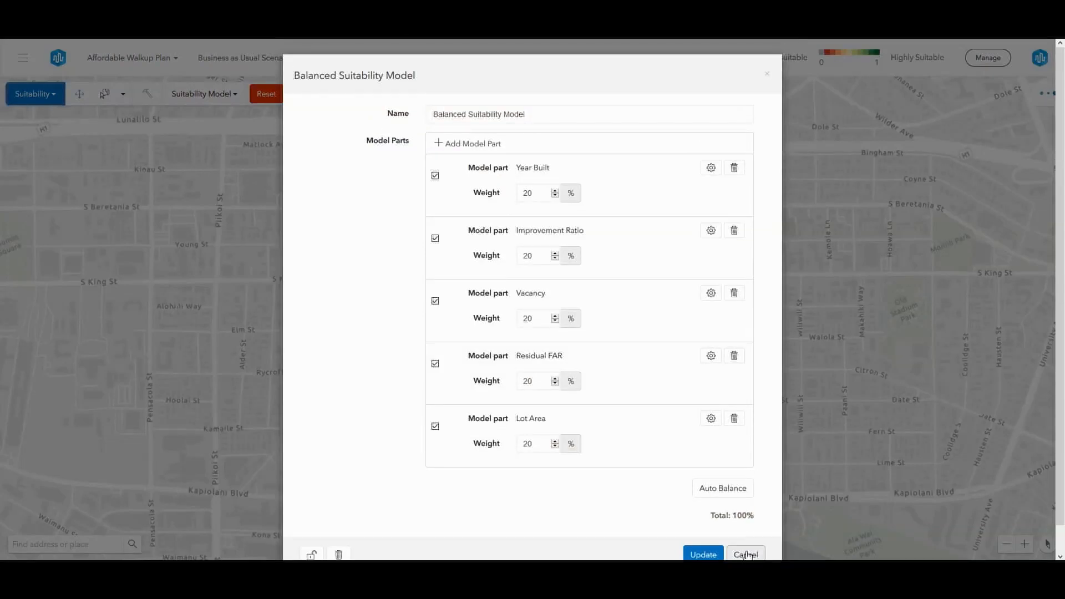
pyautogui.click(748, 555)
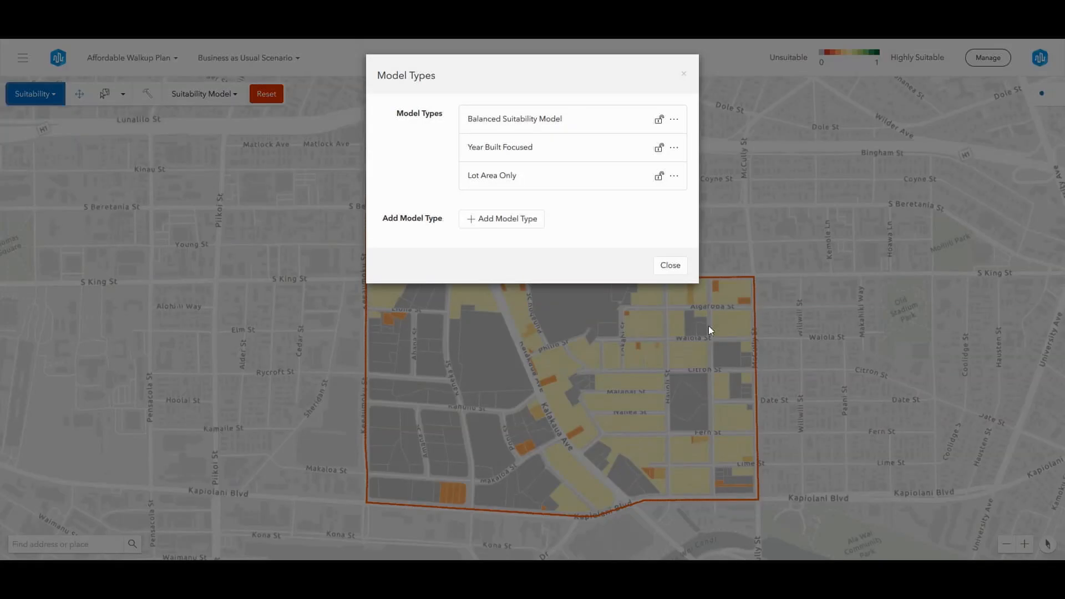
pyautogui.click(671, 265)
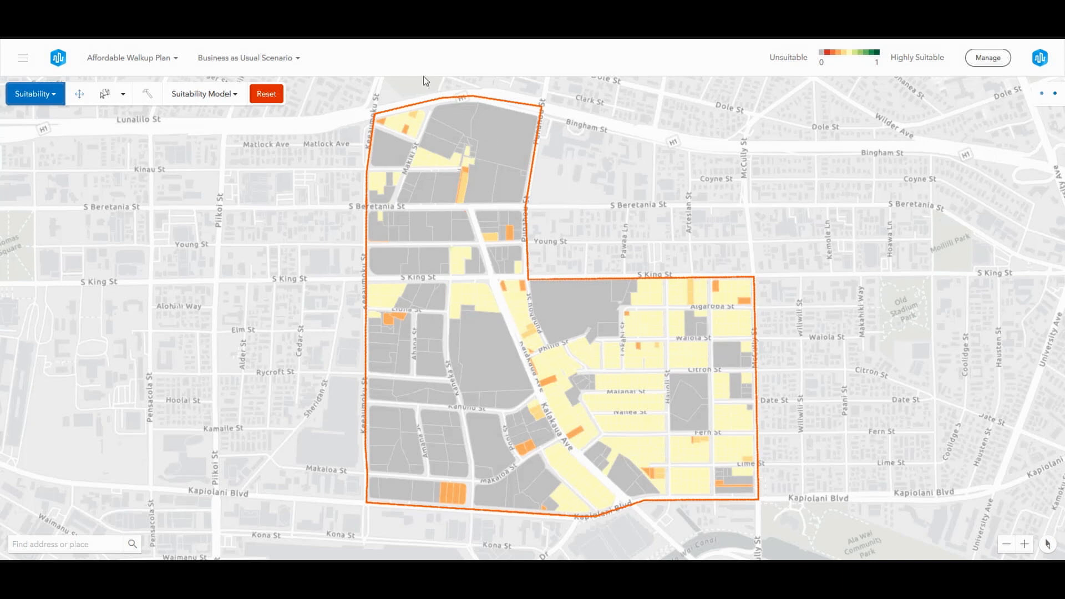
# Step: Select parcels with a SuitabilityScore from 0.44 to 0.66 and apply the Redevelop setting to them
pyautogui.click(123, 94)
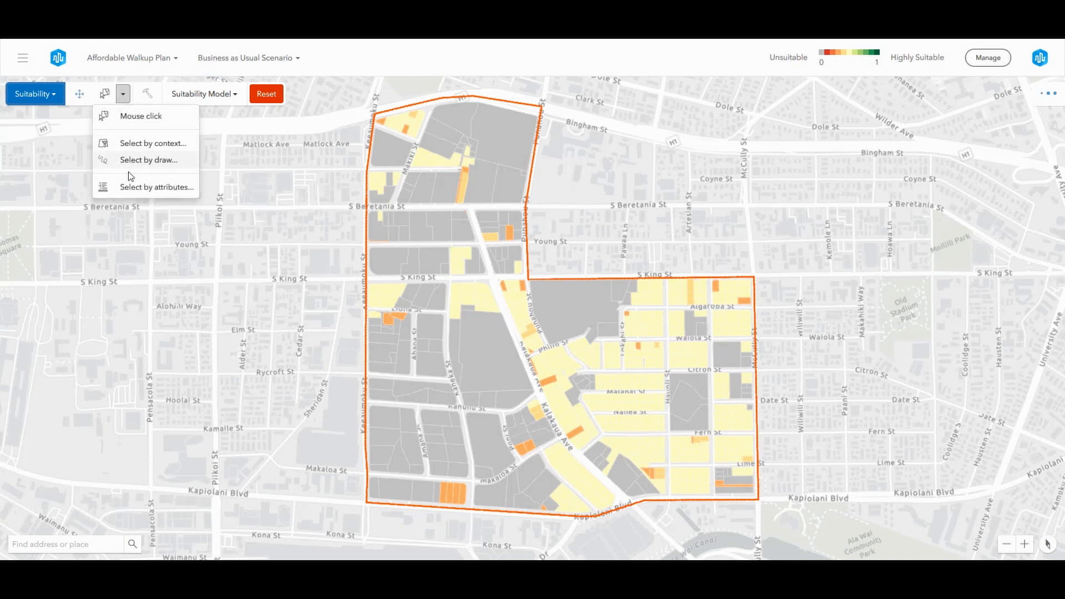
pyautogui.click(128, 189)
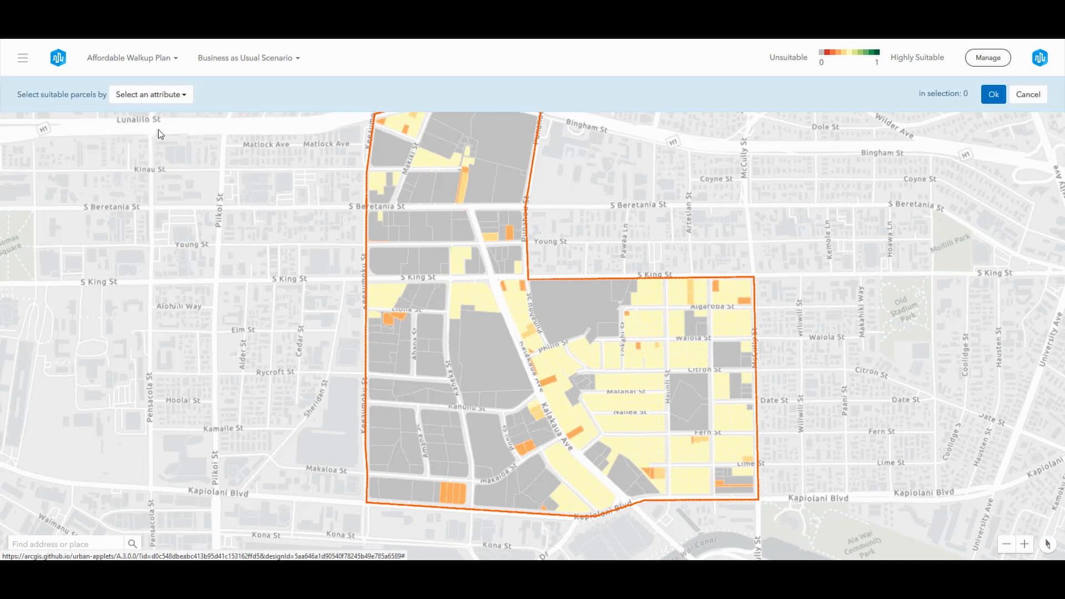
pyautogui.click(186, 96)
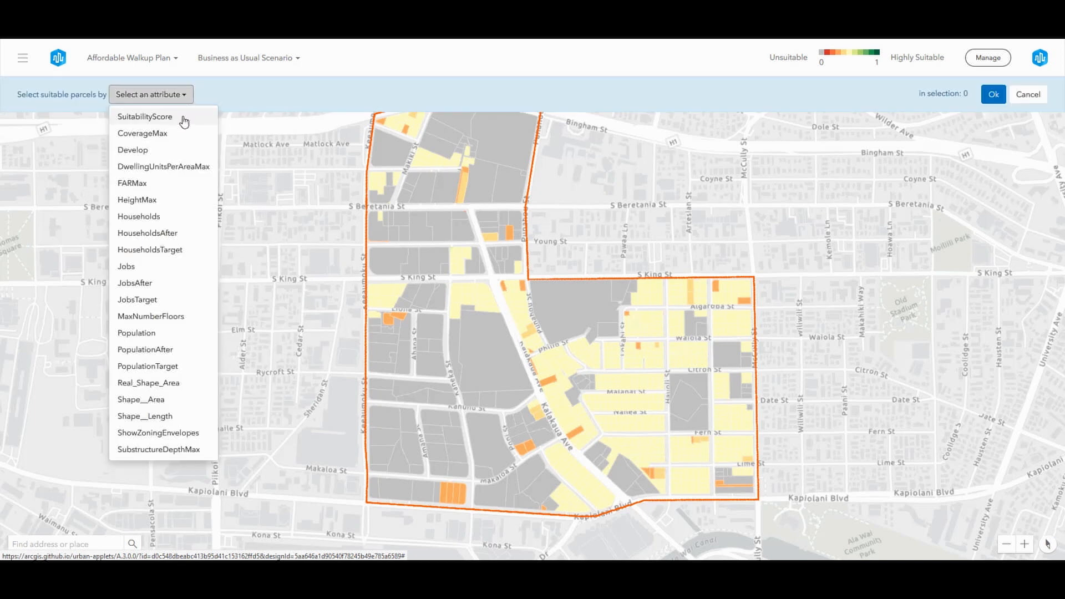
pyautogui.click(183, 112)
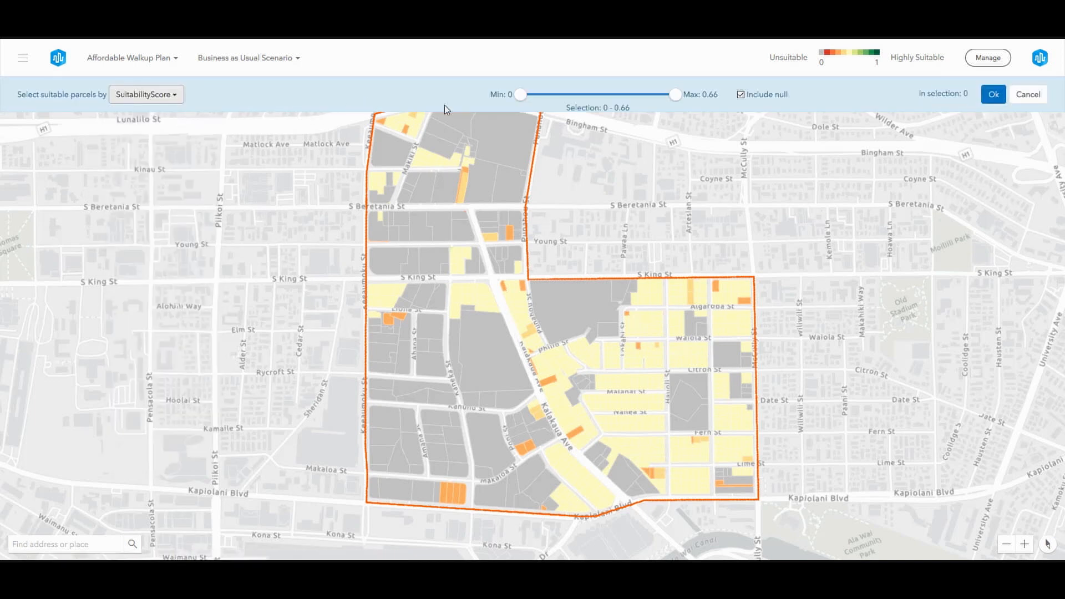
pyautogui.moveTo(525, 101); pyautogui.dragTo(625, 98)
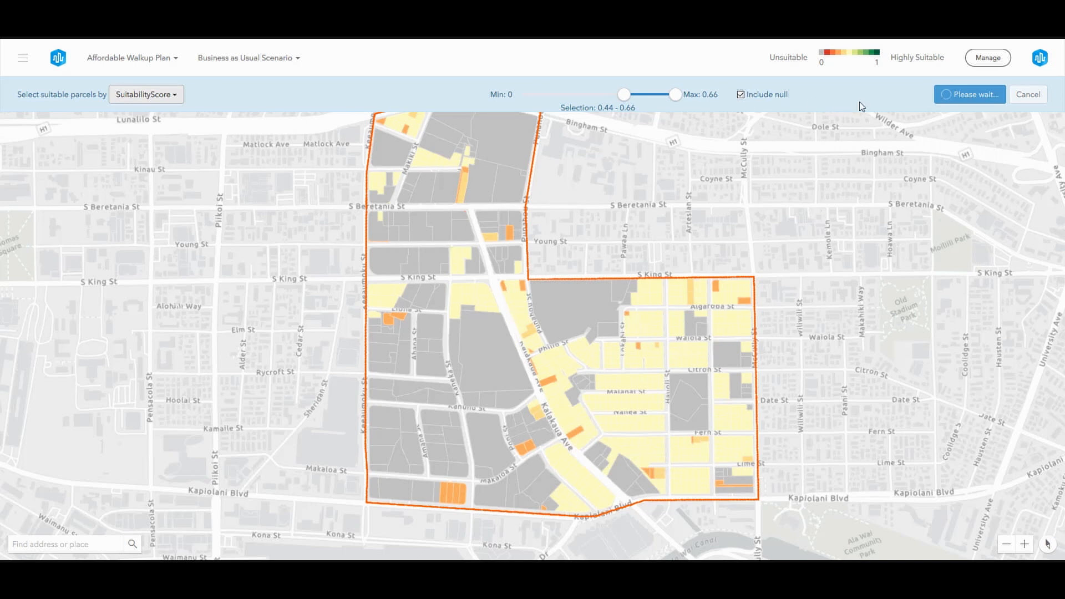
pyautogui.click(993, 95)
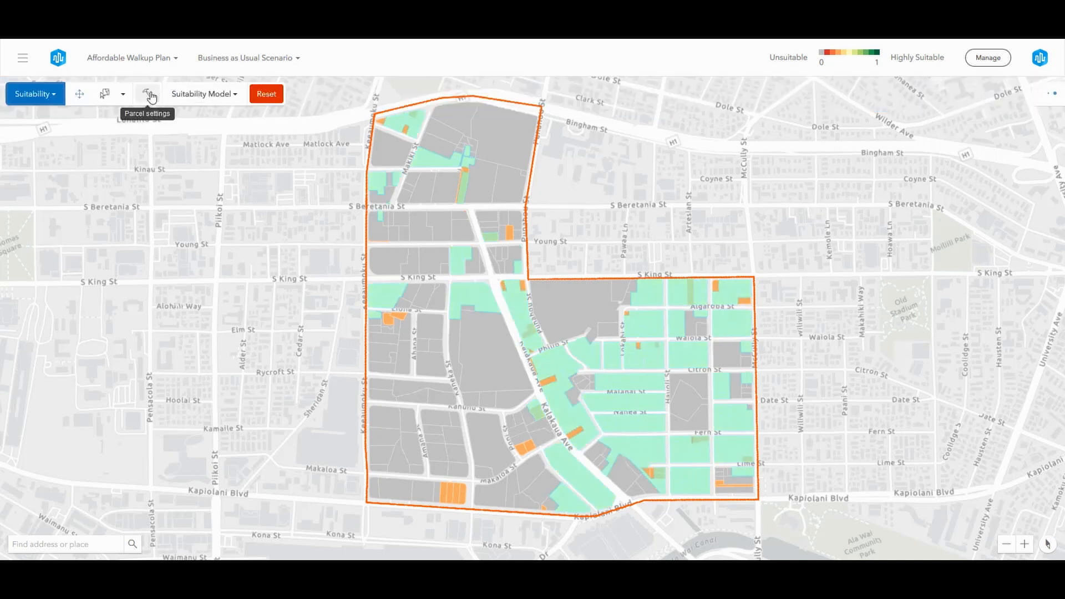
pyautogui.click(147, 94)
pyautogui.click(151, 116)
# Step: Set up a selection by context limited to Developable parcels, using the Zoning Boundaries layer
pyautogui.click(123, 99)
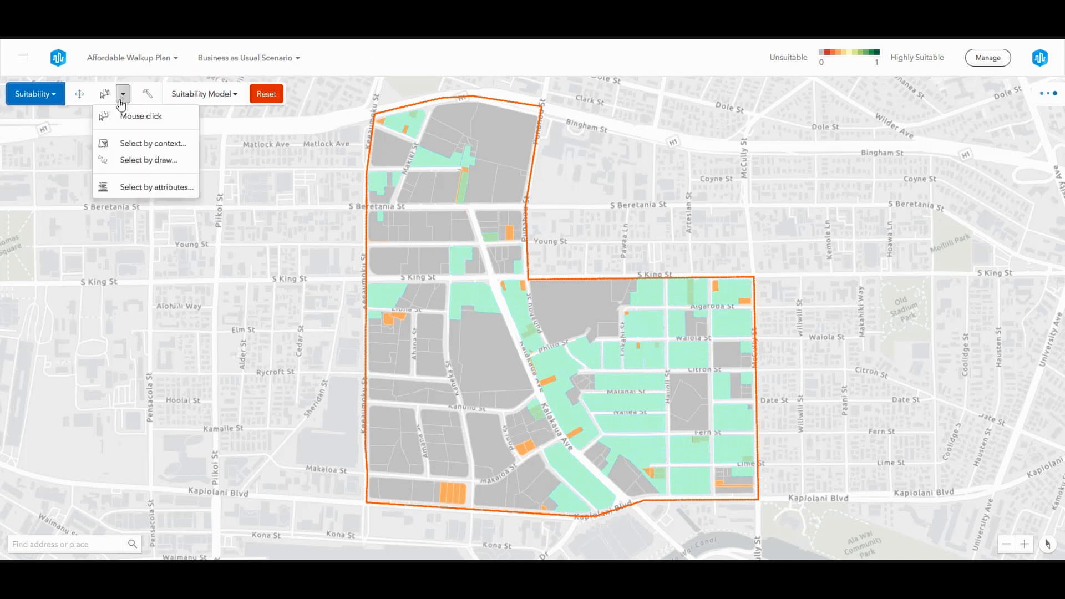
pyautogui.click(127, 146)
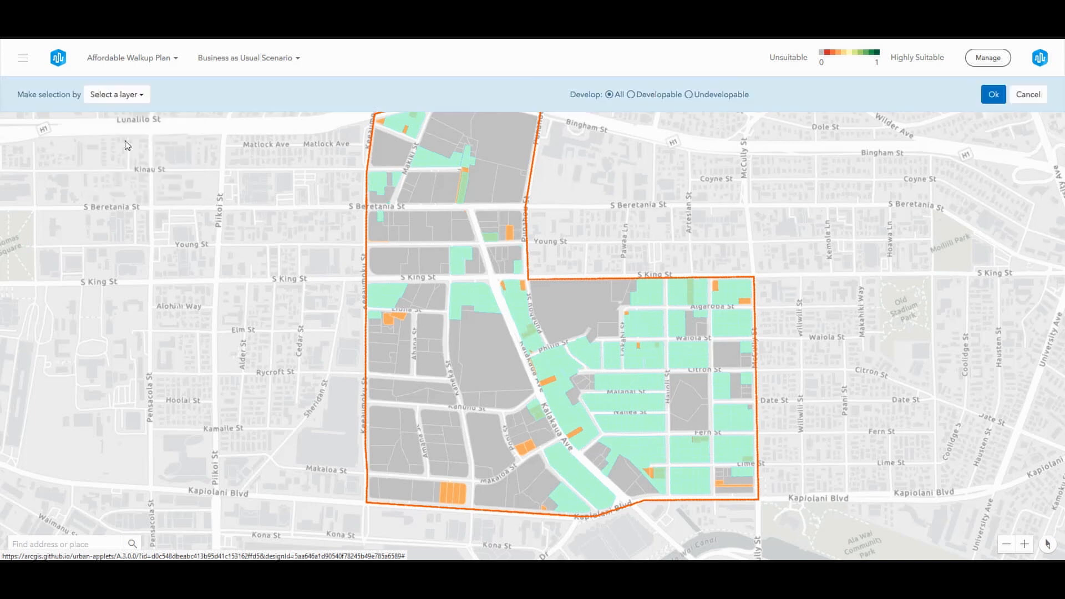
pyautogui.click(632, 95)
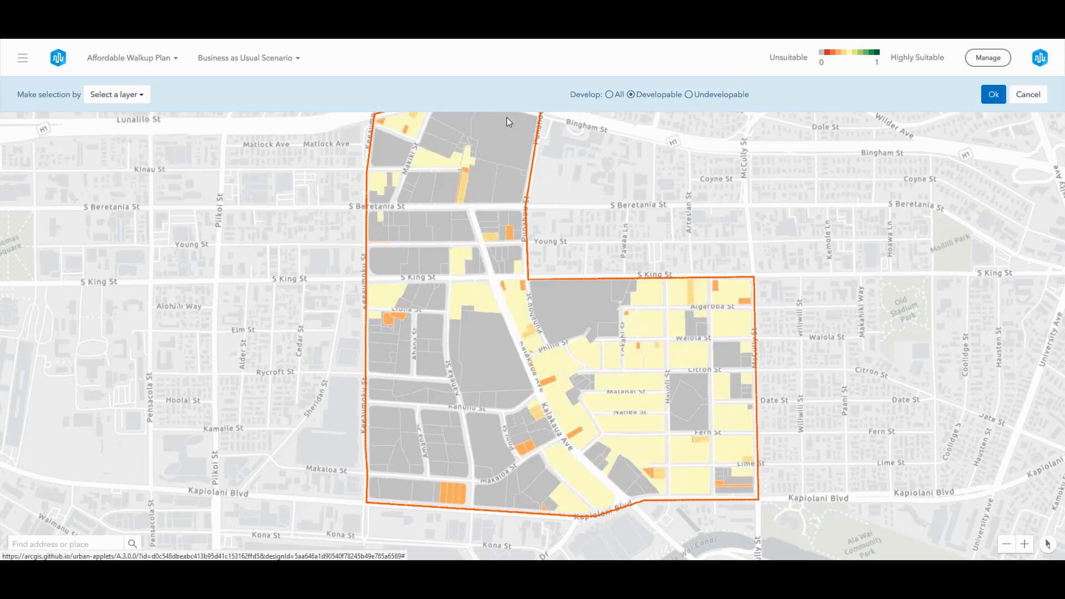
pyautogui.click(143, 97)
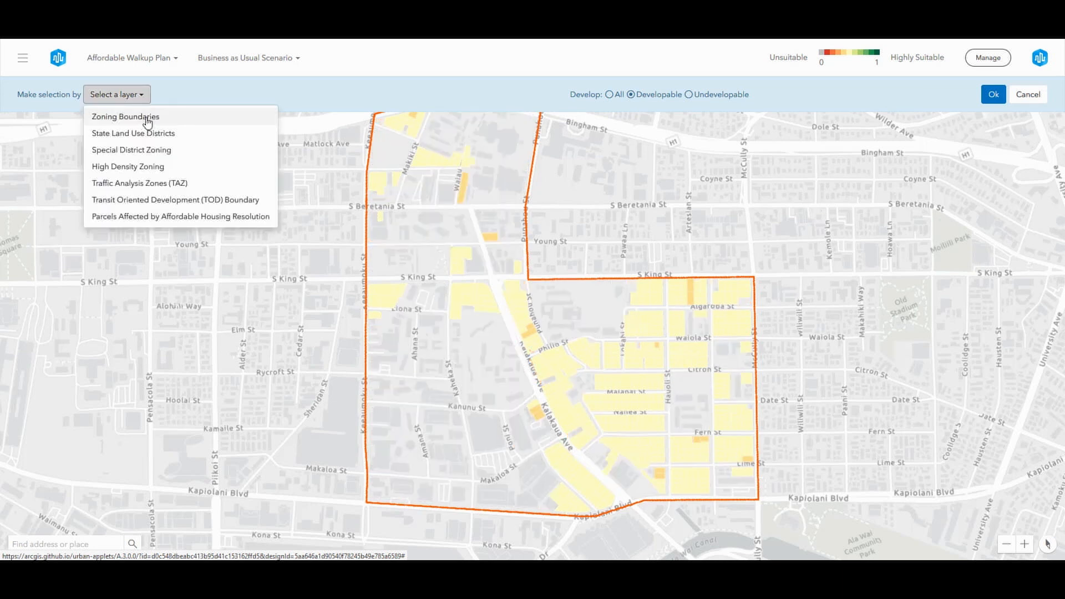
pyautogui.click(146, 118)
pyautogui.click(181, 222)
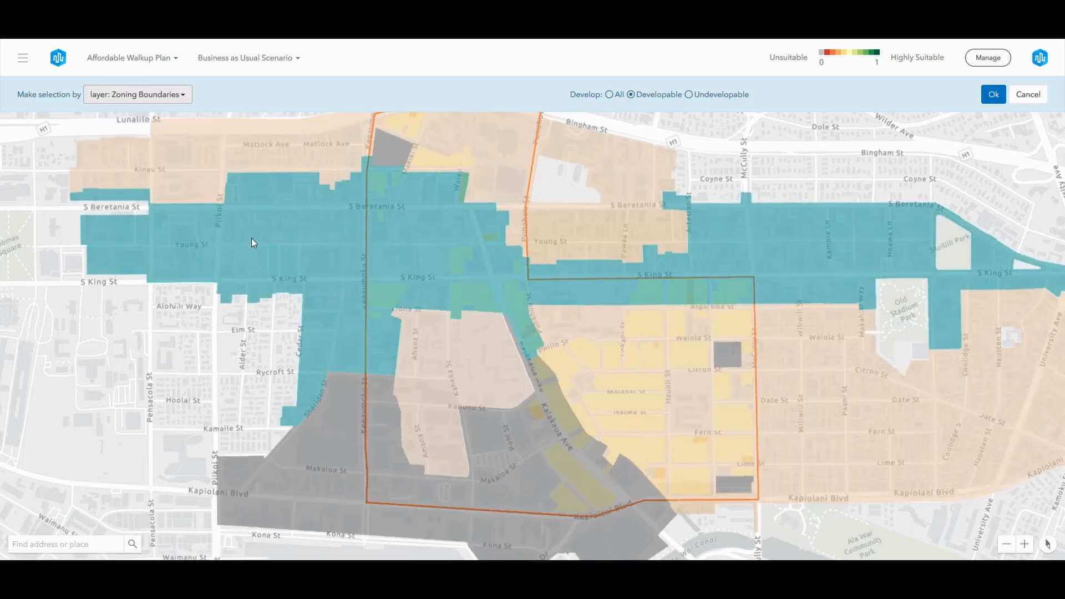
# Step: Select the developable parcels in the zones along S King St, Kalakaua Ave and Kapiolani Blvd and toggle their Redevelop setting
pyautogui.click(405, 250)
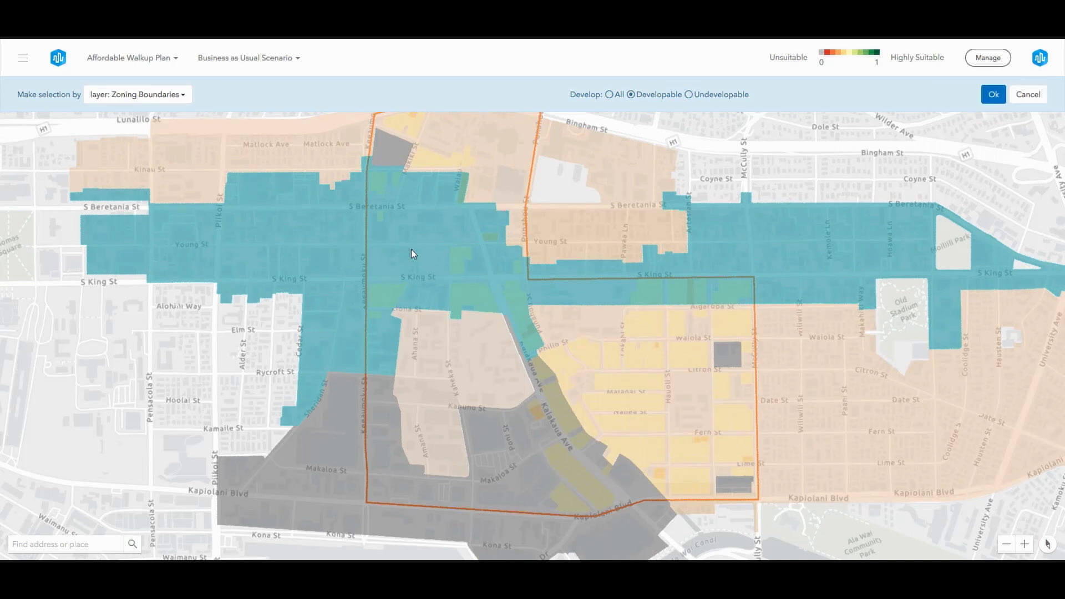
pyautogui.click(564, 404)
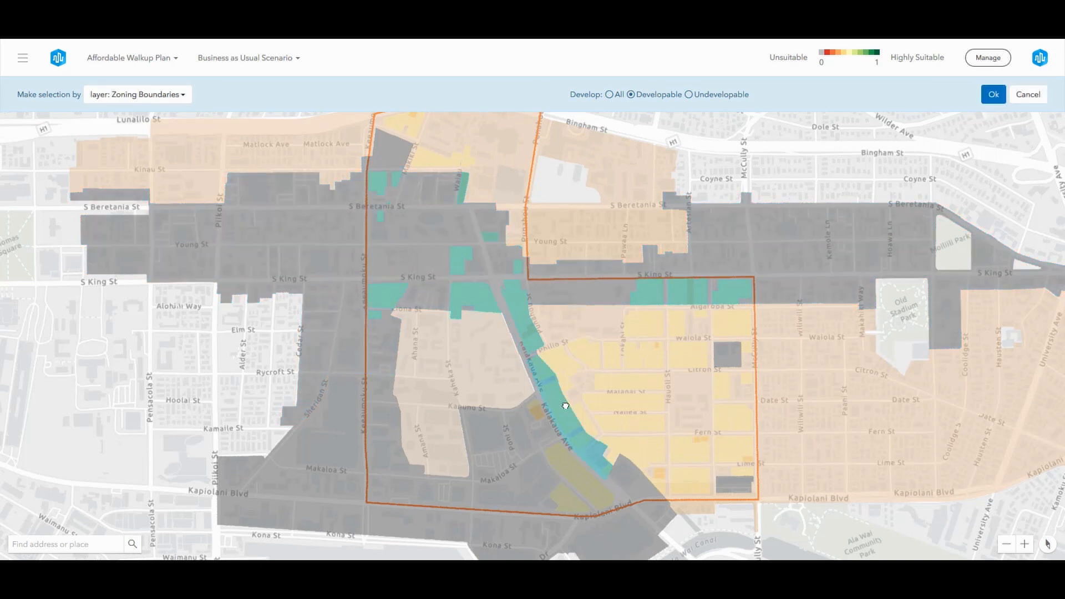
pyautogui.click(544, 447)
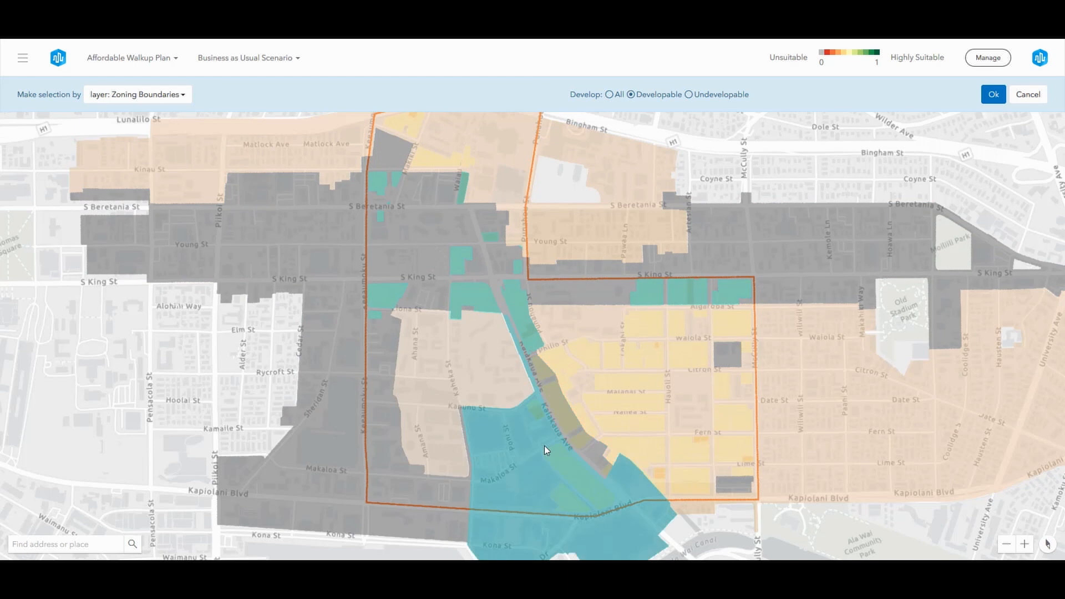
pyautogui.click(564, 424)
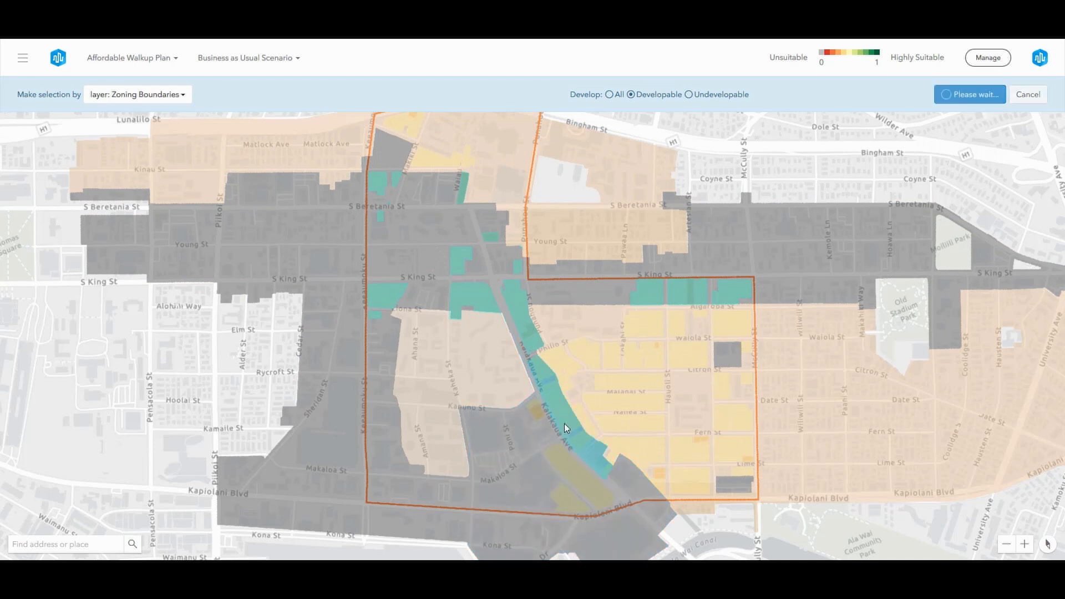
pyautogui.click(534, 437)
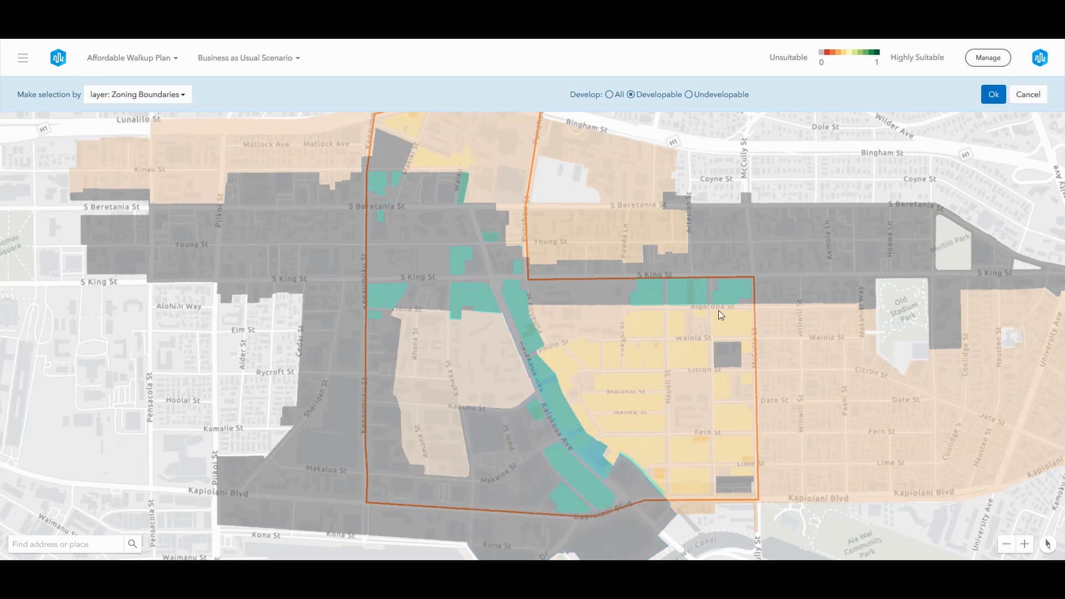
pyautogui.click(993, 95)
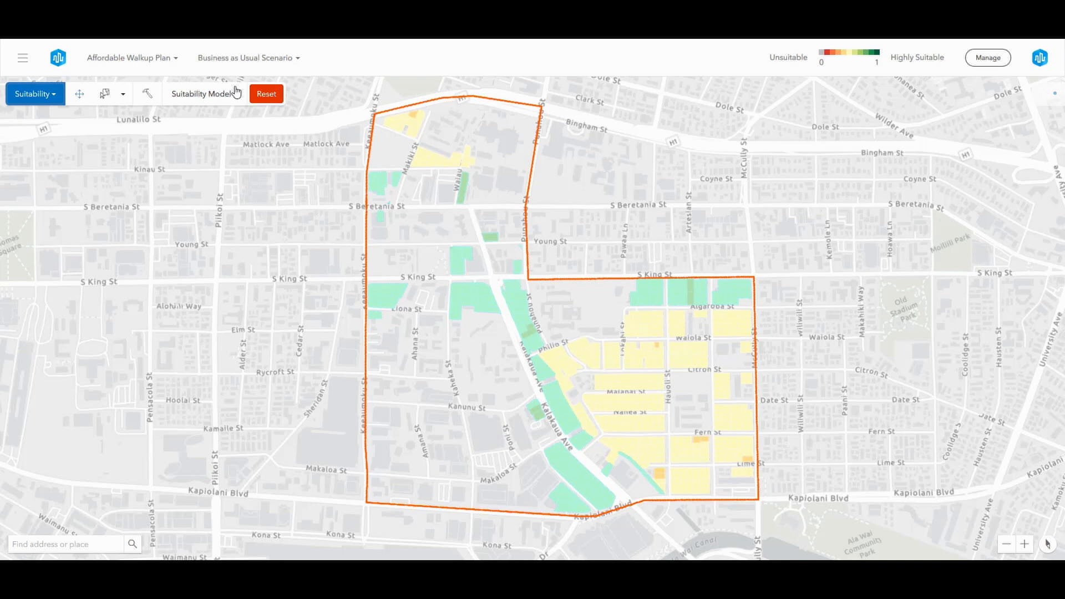
pyautogui.click(147, 93)
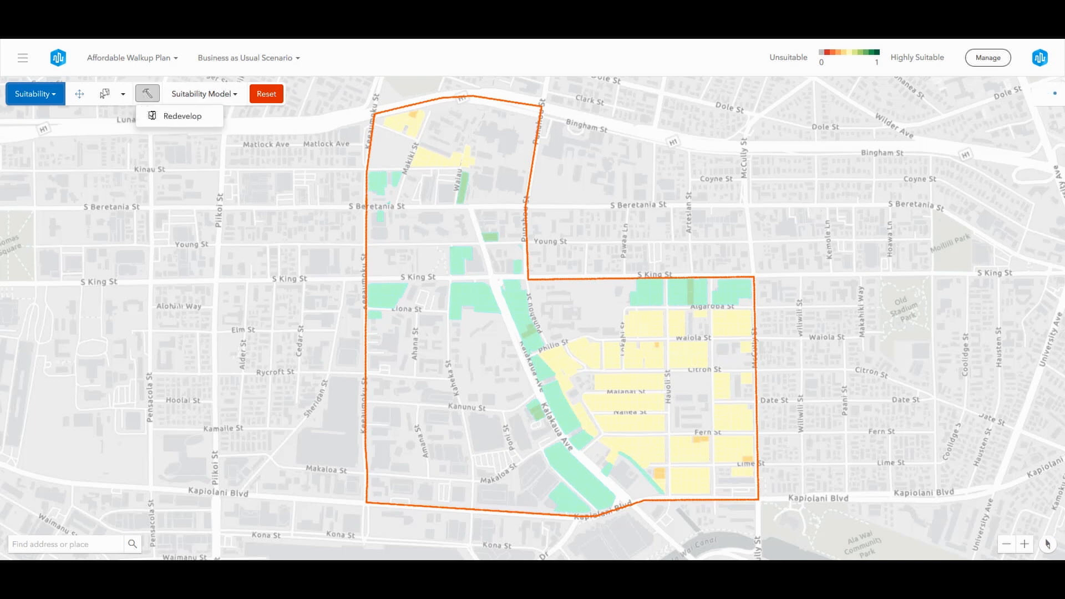
pyautogui.click(155, 116)
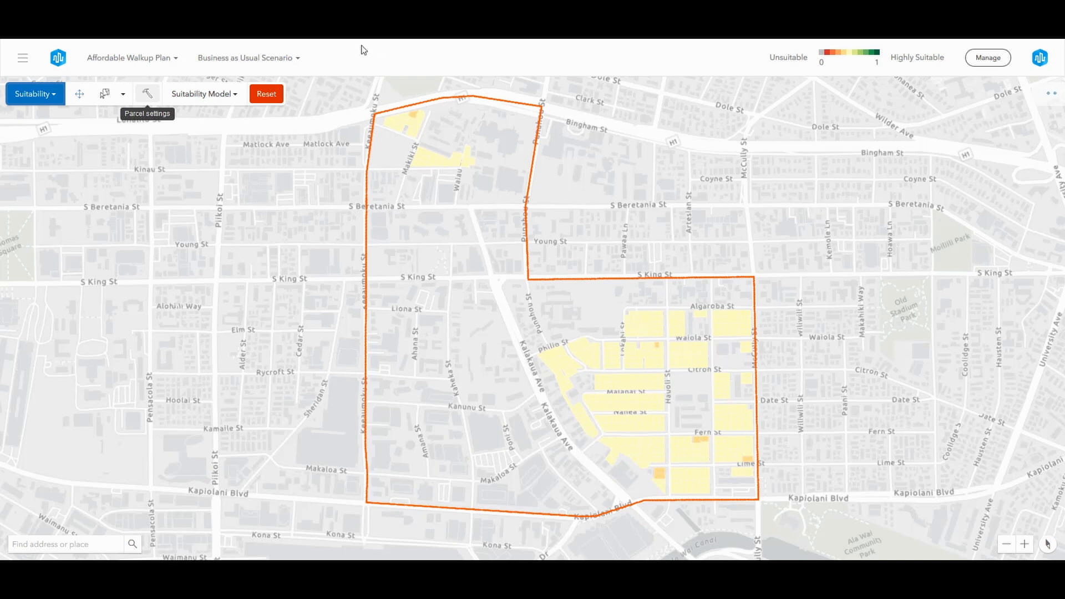
# Step: Switch to Place Builder and select the developable parcels by drawing a four-sided polygon around the whole Affordable Walkup Plan boundary
pyautogui.click(55, 99)
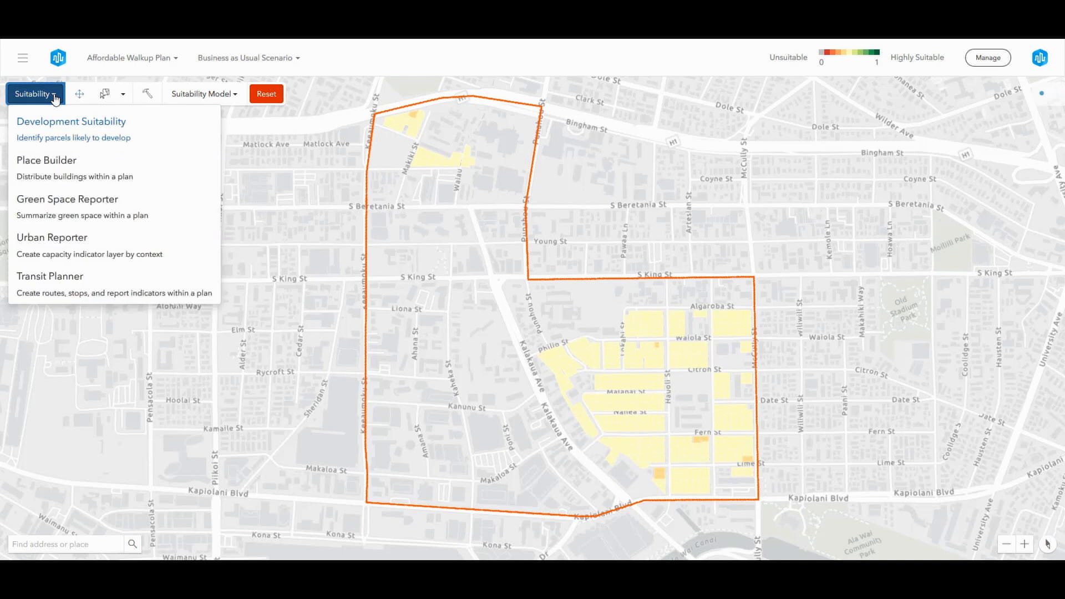
pyautogui.click(149, 170)
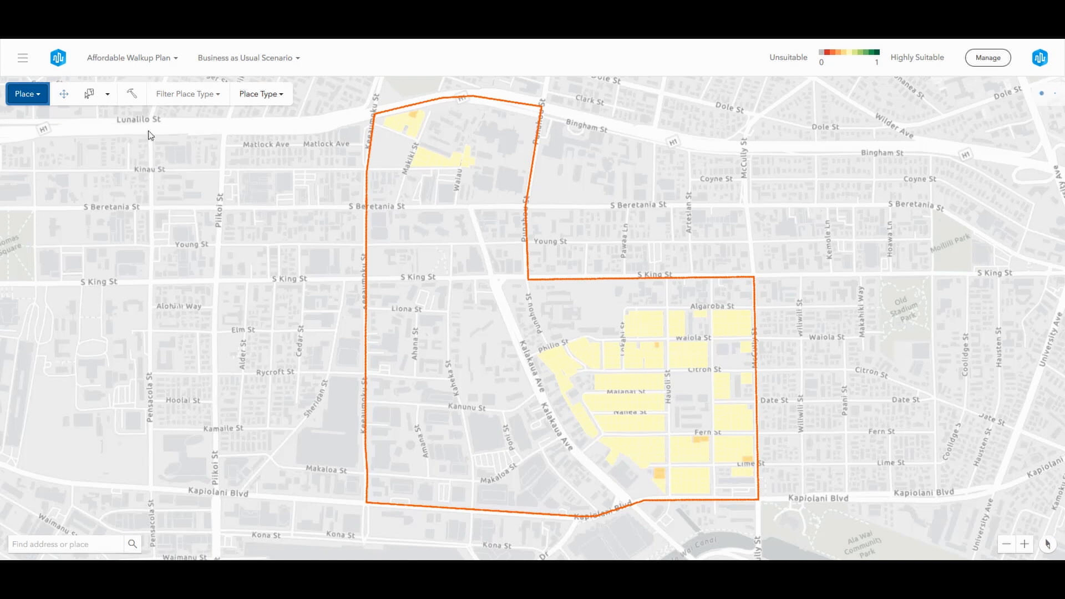
pyautogui.click(108, 95)
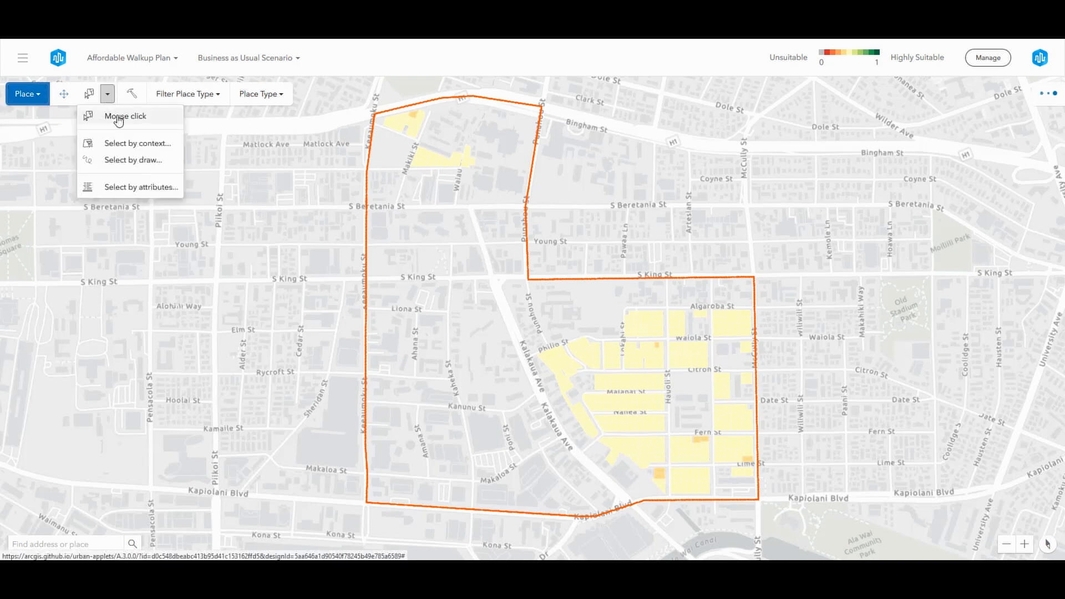
pyautogui.click(122, 161)
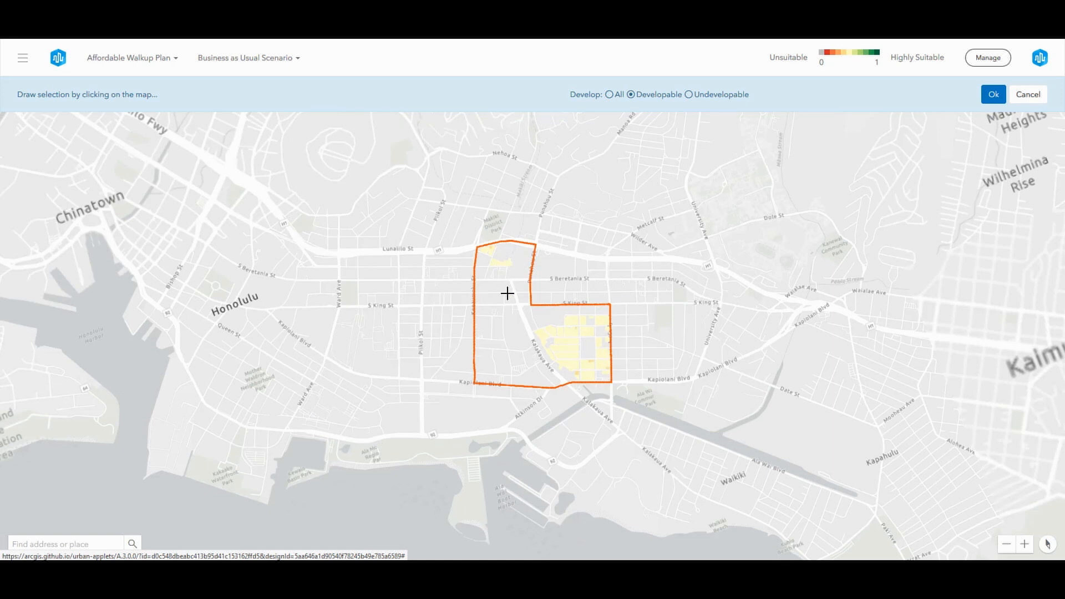
pyautogui.scroll(2, 510, 327)
pyautogui.scroll(2, 513, 348)
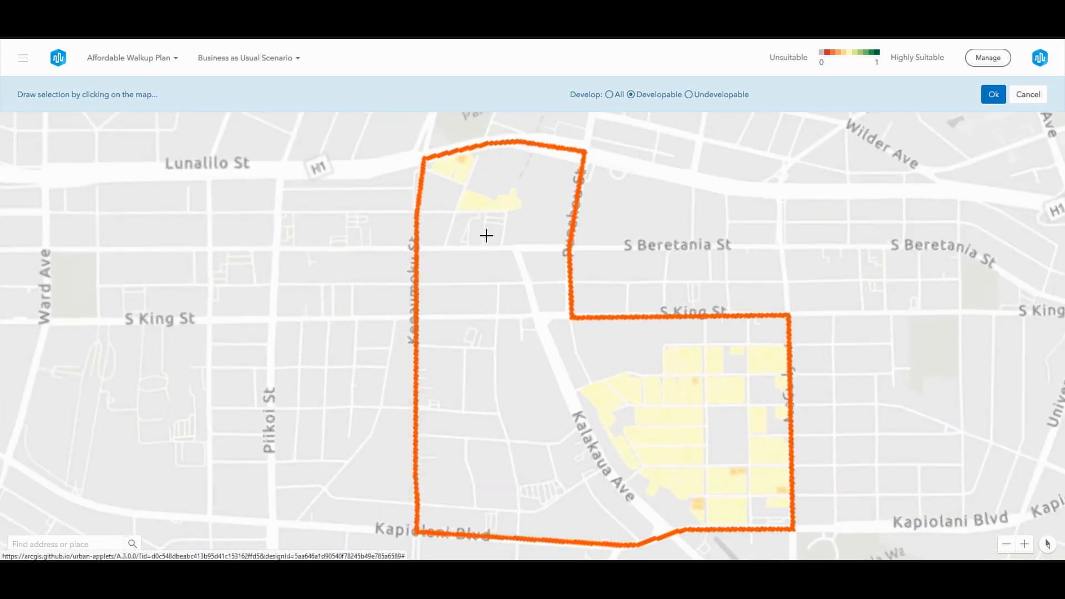
pyautogui.click(399, 131)
pyautogui.click(851, 141)
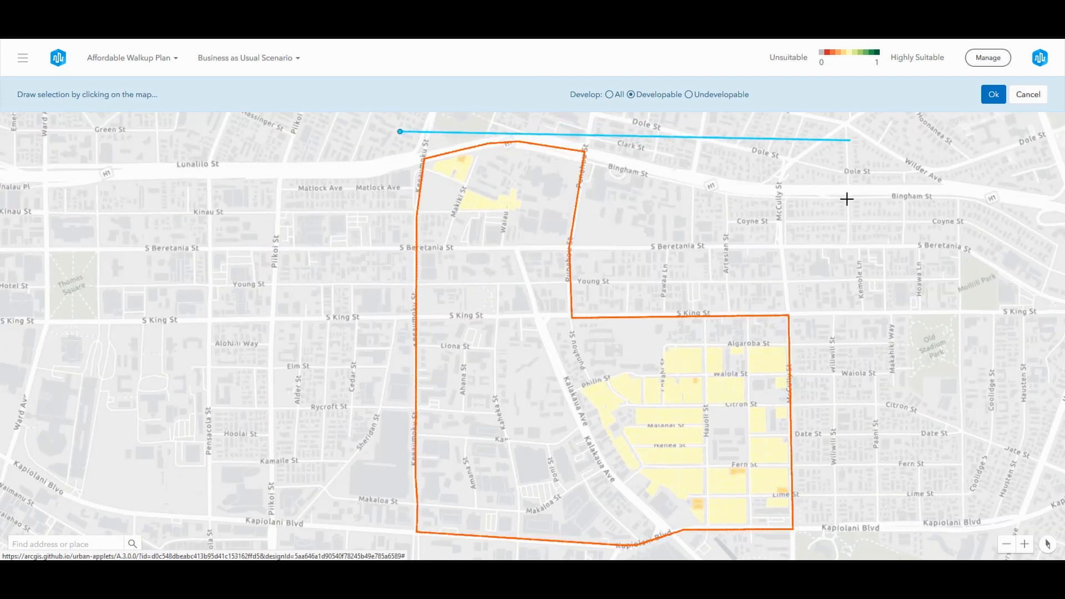
pyautogui.click(854, 539)
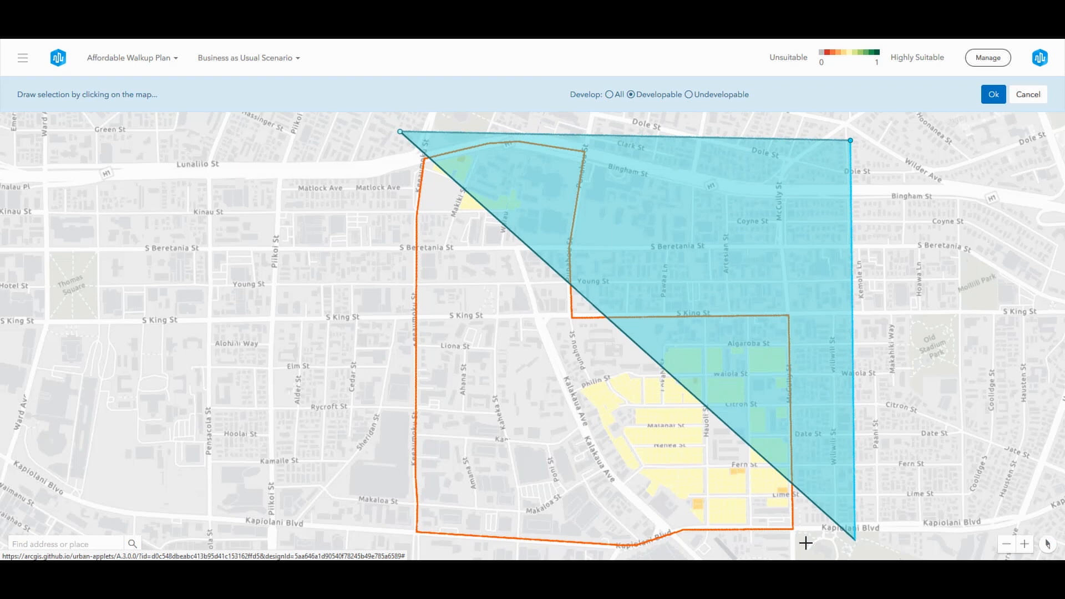
pyautogui.doubleClick(392, 546)
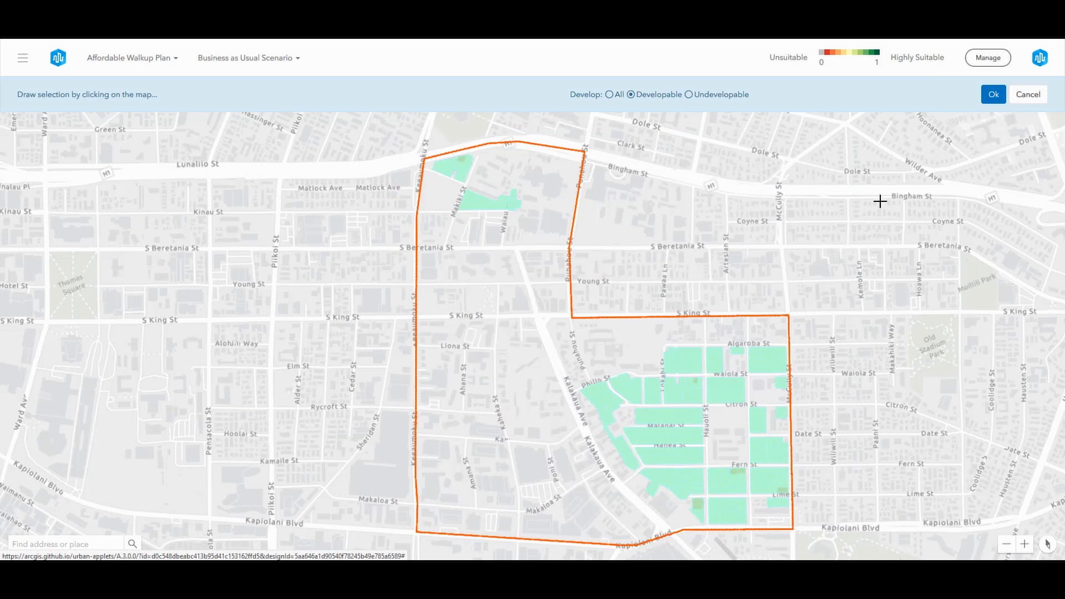
pyautogui.click(993, 94)
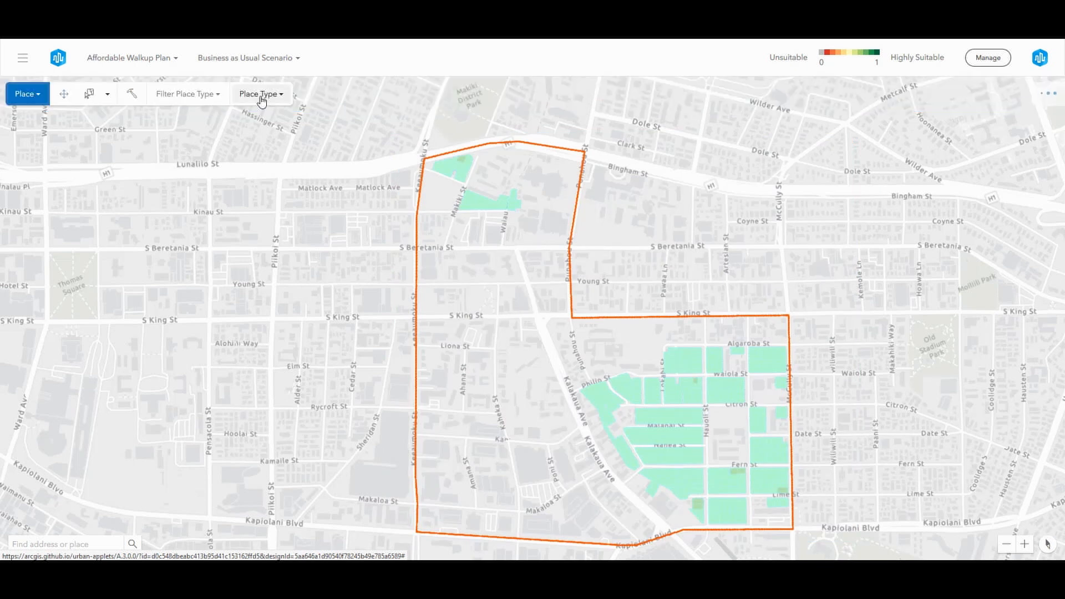
# Step: Open the configuration of the Business as Usual place type and review its building types and percentages
pyautogui.click(259, 95)
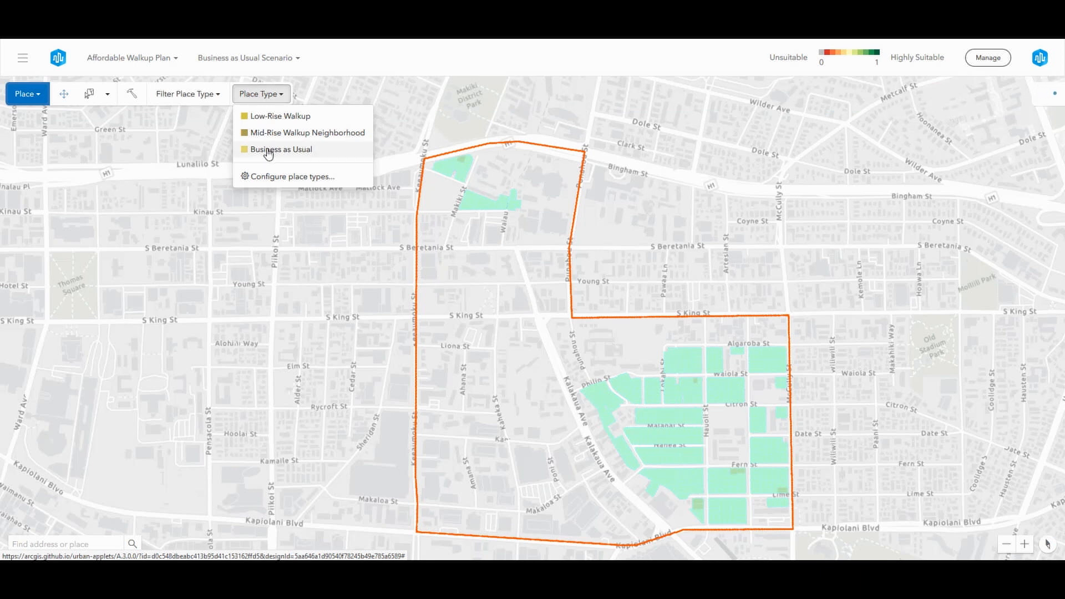
pyautogui.click(269, 151)
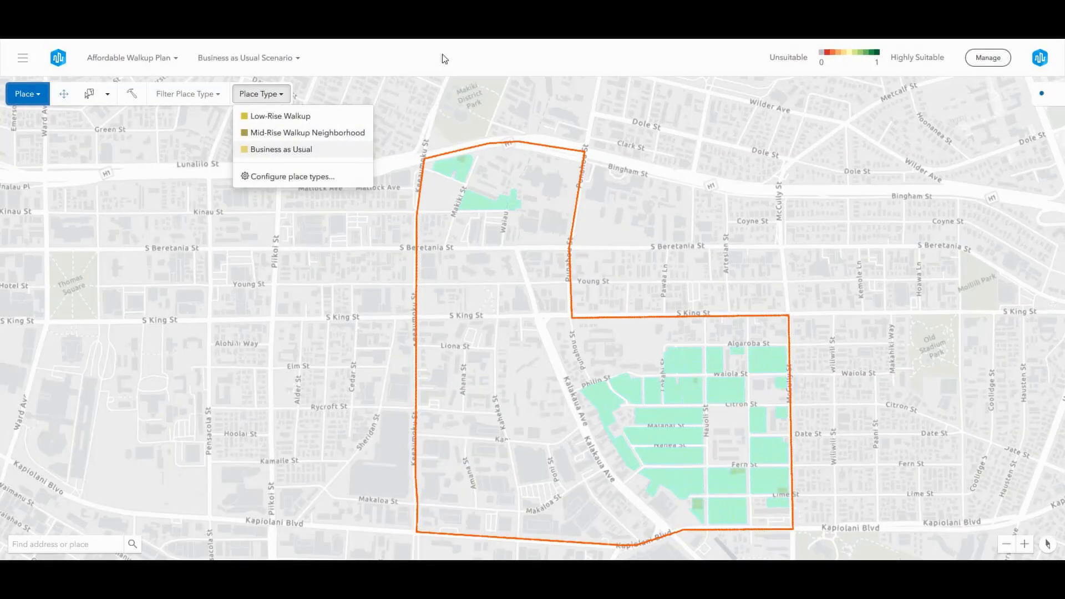
pyautogui.click(338, 177)
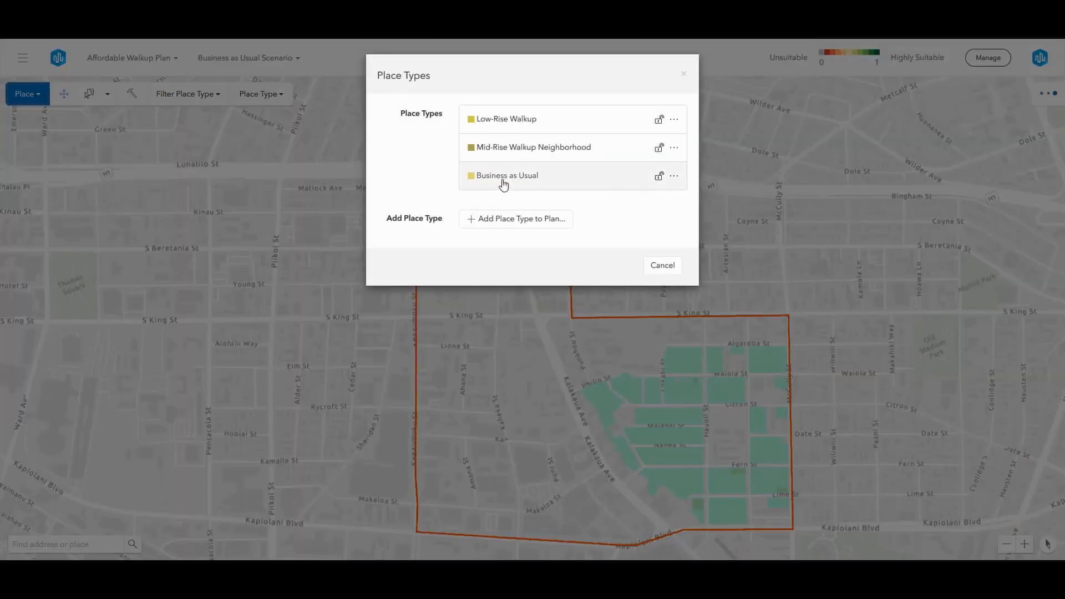
pyautogui.click(673, 179)
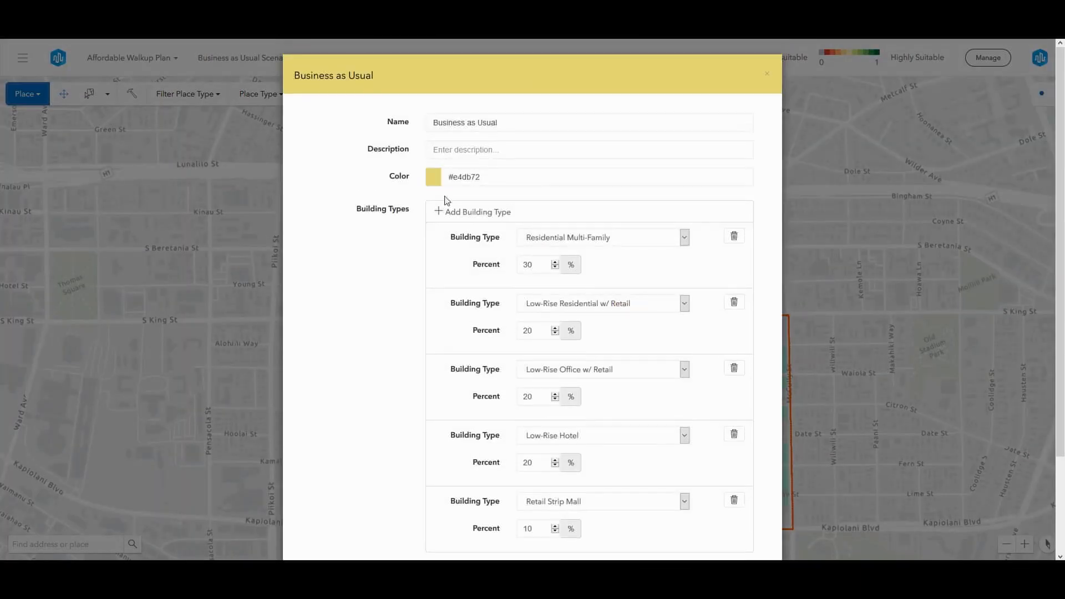
pyautogui.scroll(-1, 393, 257)
pyautogui.scroll(-1, 395, 257)
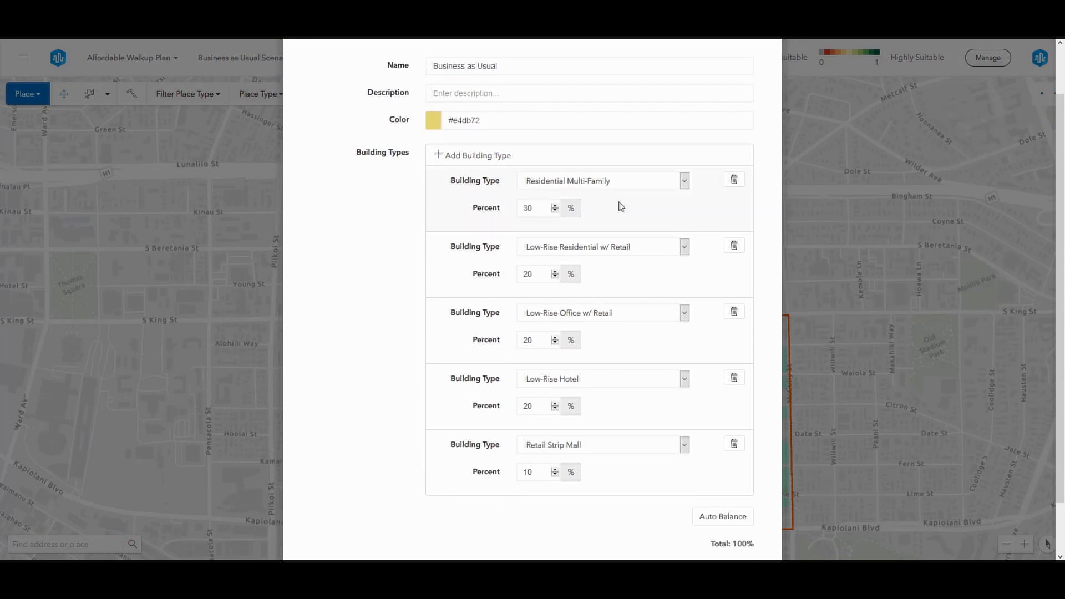
# Step: Look through the building types available for the Residential Multi-Family entry and leave the place type configuration without changes
pyautogui.click(685, 181)
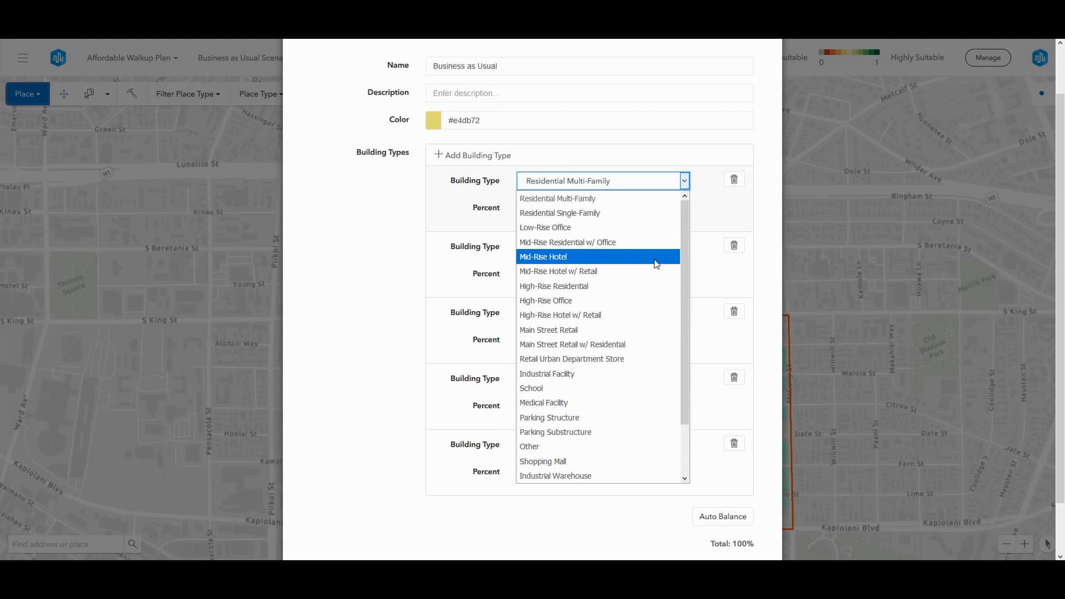
pyautogui.scroll(-1, 656, 263)
pyautogui.scroll(1, 671, 268)
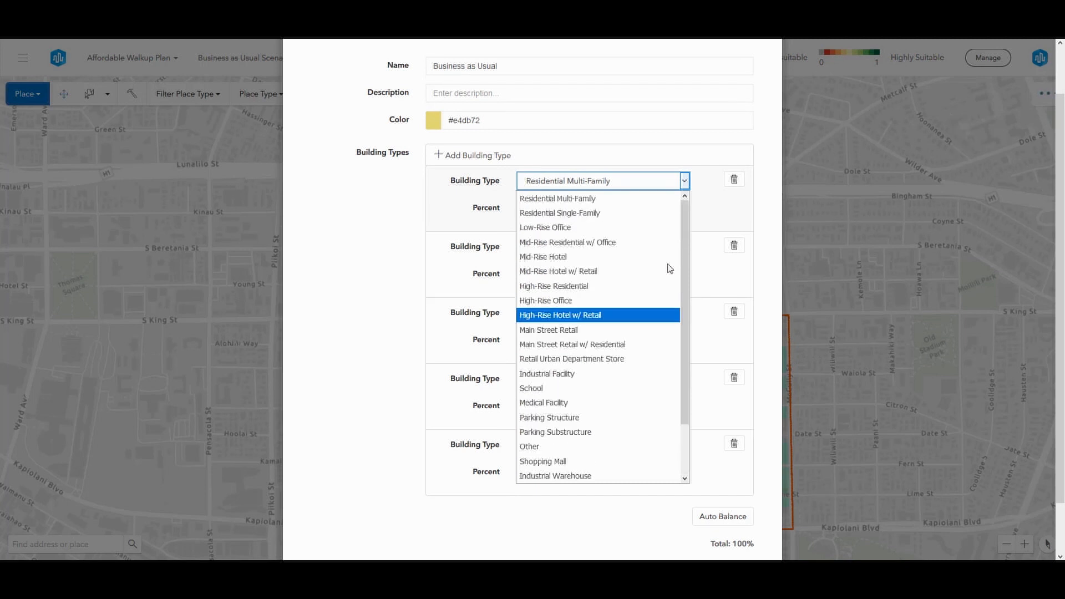
pyautogui.click(684, 182)
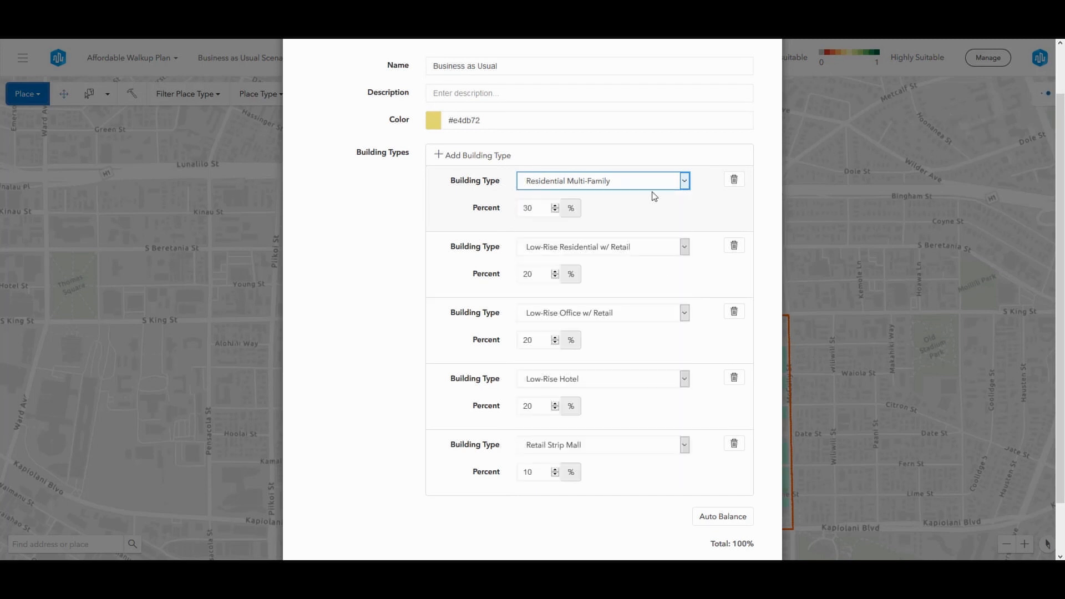
pyautogui.scroll(-2, 682, 499)
pyautogui.click(746, 525)
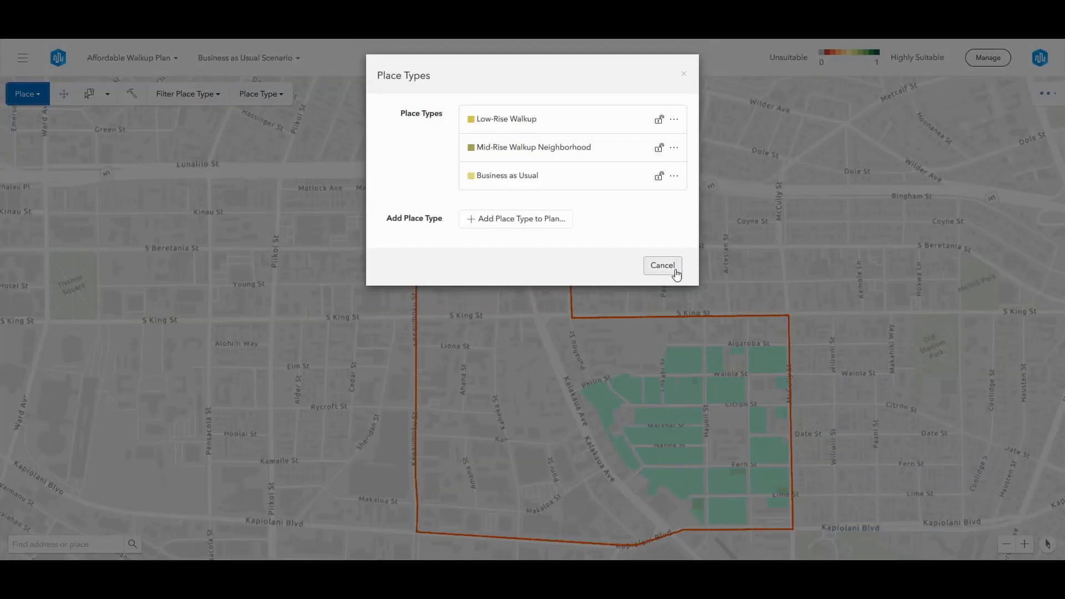
pyautogui.click(664, 266)
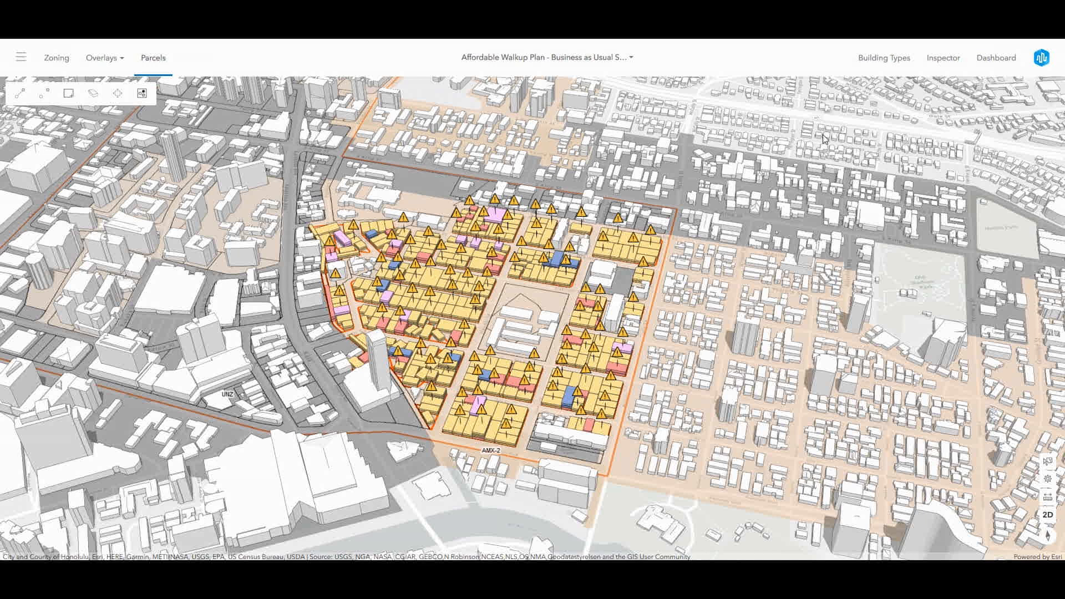
# Step: Show the Dashboard and compare the capacity indicators and buildings of the Low-Rise Walkup Policy Alt and Mid-Rise Walkup Policy Alt scenarios
pyautogui.click(986, 67)
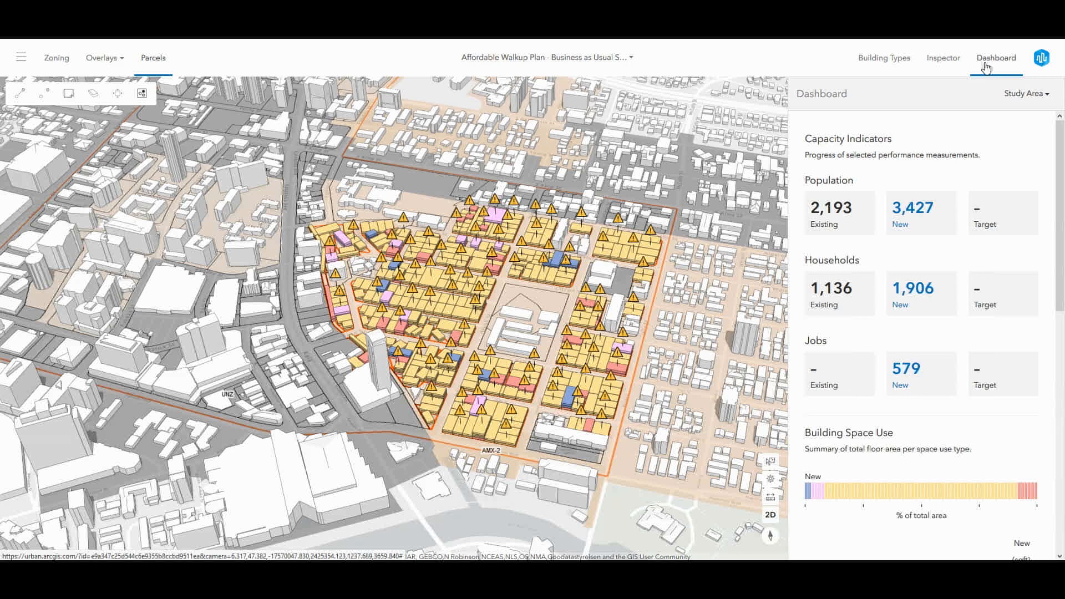
pyautogui.click(619, 58)
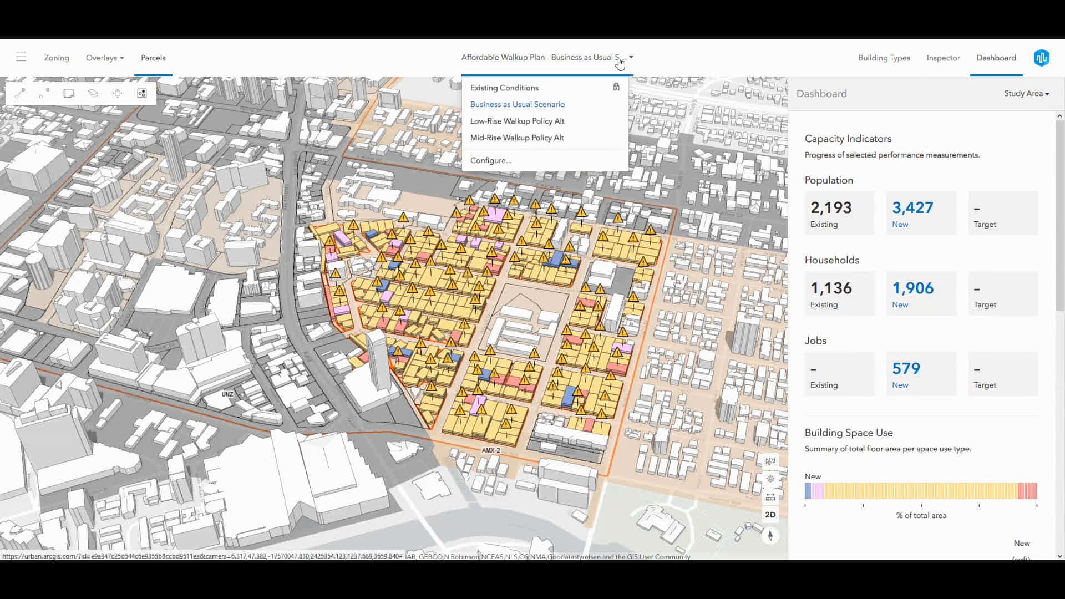
pyautogui.click(562, 124)
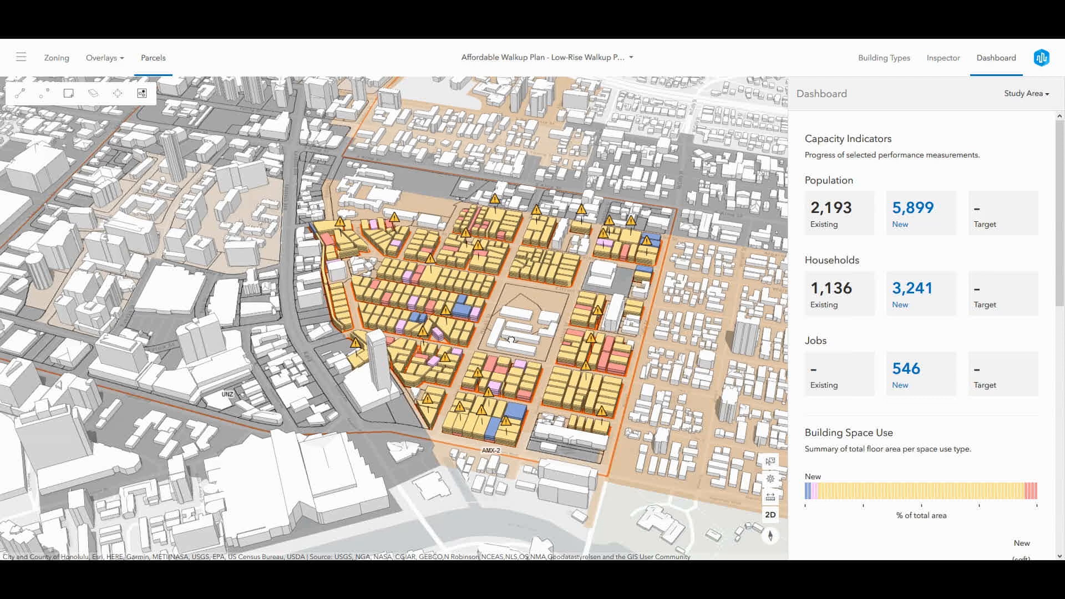
pyautogui.scroll(4, 509, 335)
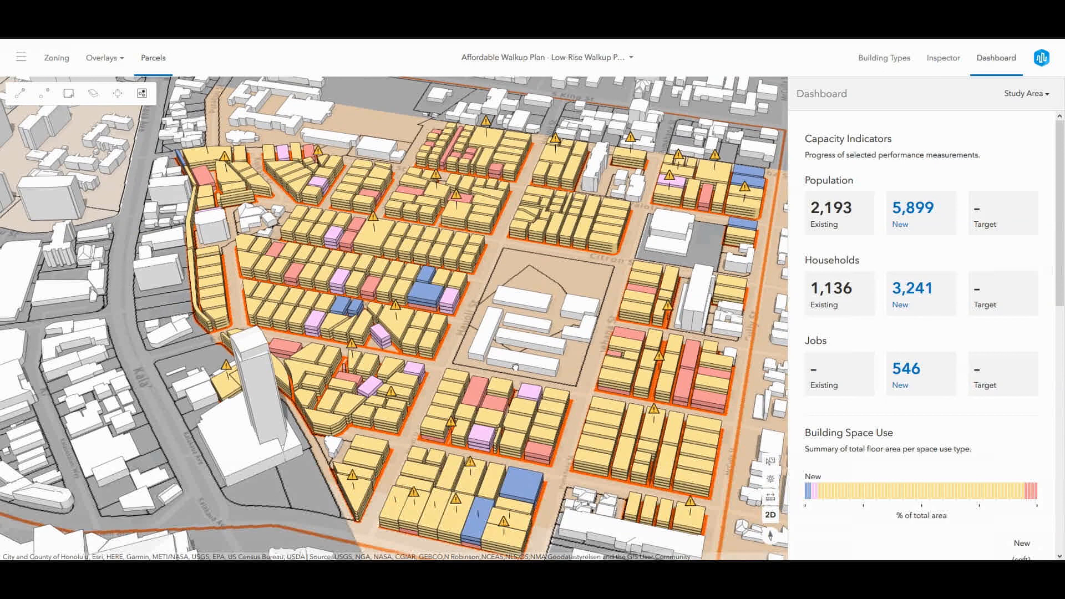
pyautogui.click(600, 58)
pyautogui.click(558, 139)
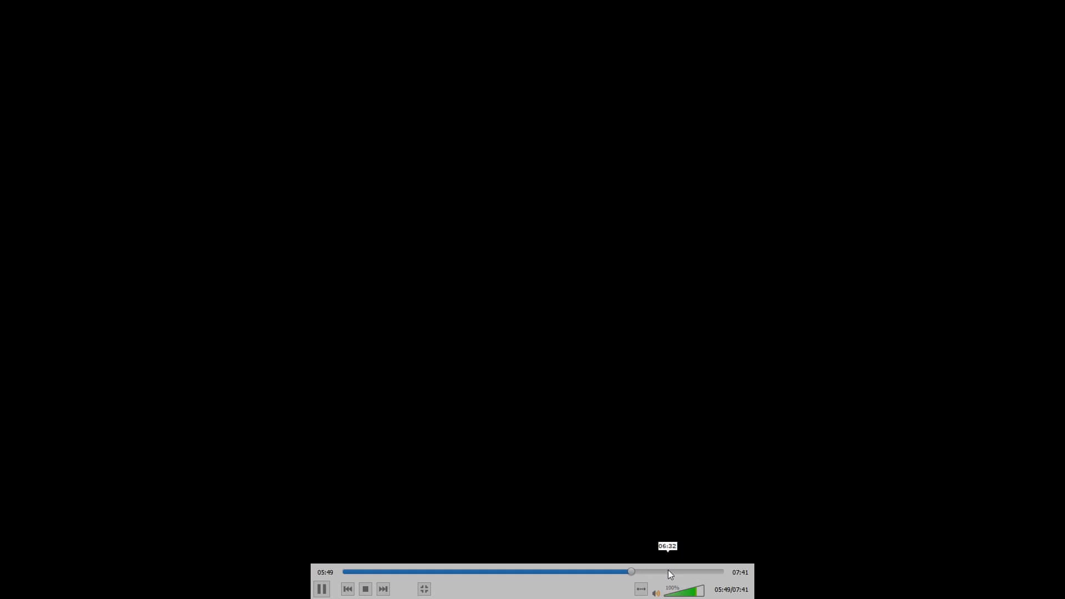
# Step: Skip the demo video ahead to about 06:54, pause it on the Urban Reporter section and resume playback
pyautogui.click(668, 571)
pyautogui.click(687, 572)
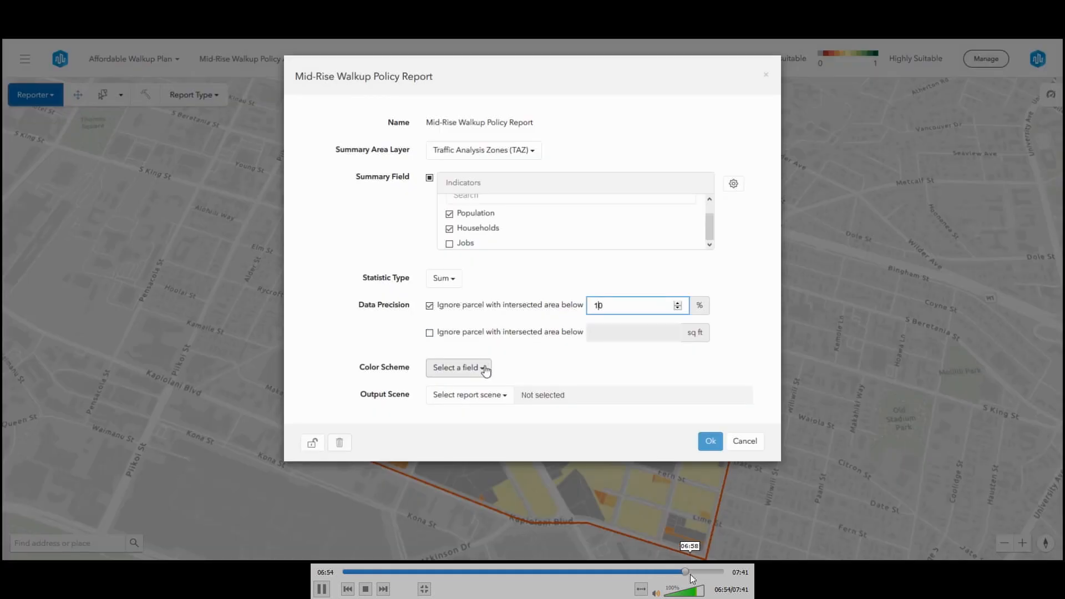
pyautogui.press('space')
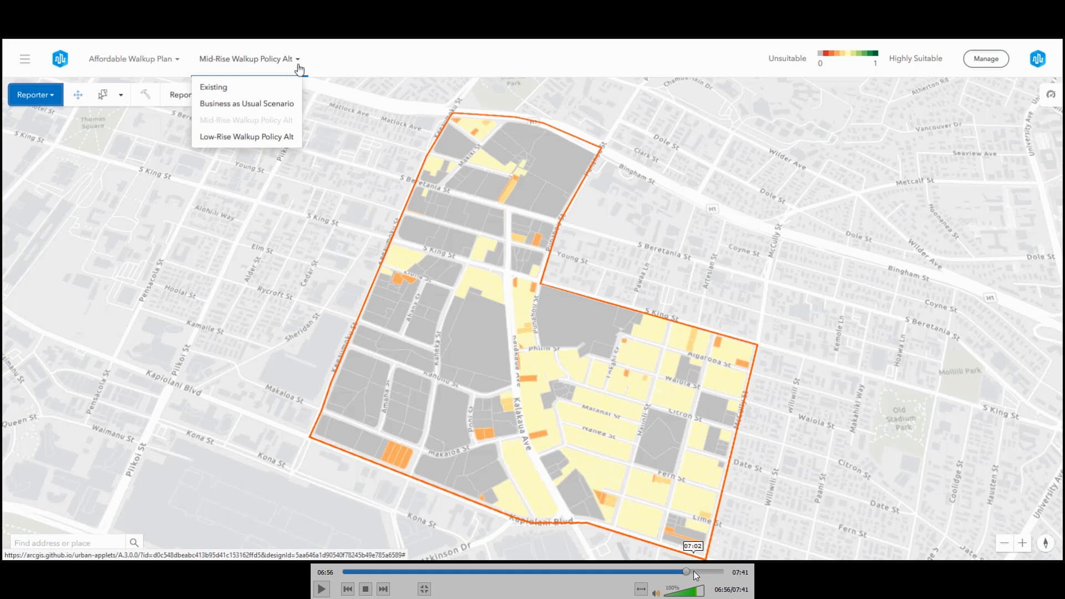
pyautogui.press('space')
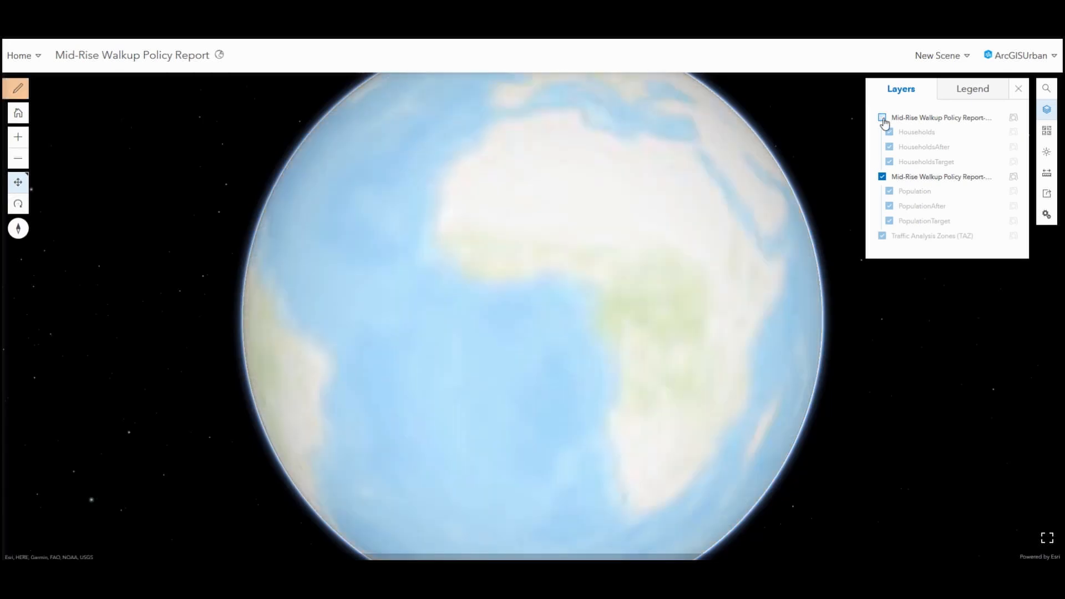
# Step: Zoom to the population group of the Mid-Rise Walkup Policy Report, show the legend and examine the population bars in a tilted 3D view
pyautogui.click(1013, 178)
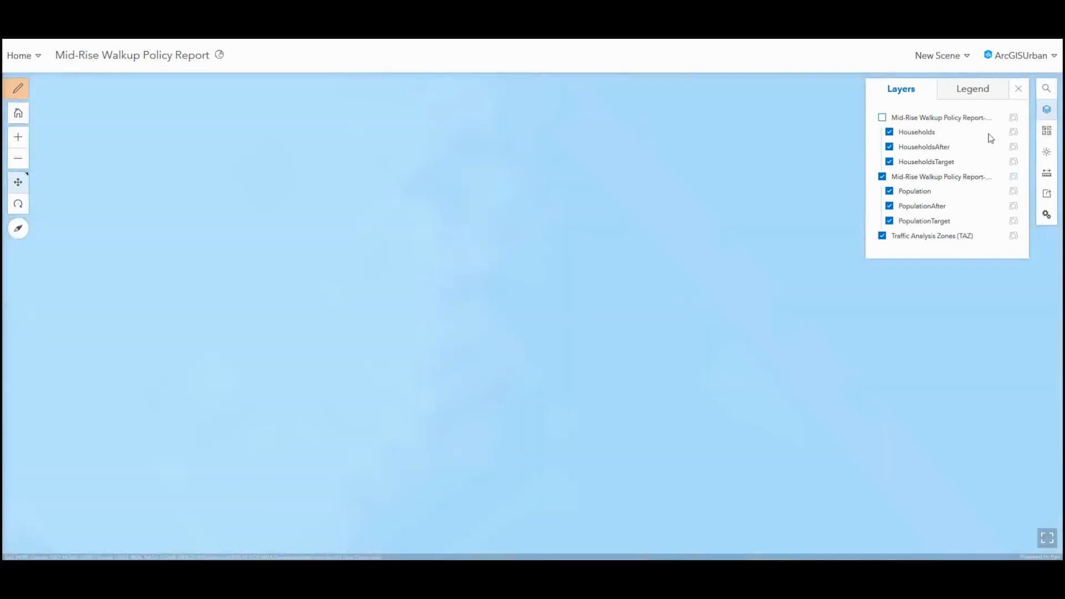
pyautogui.click(992, 96)
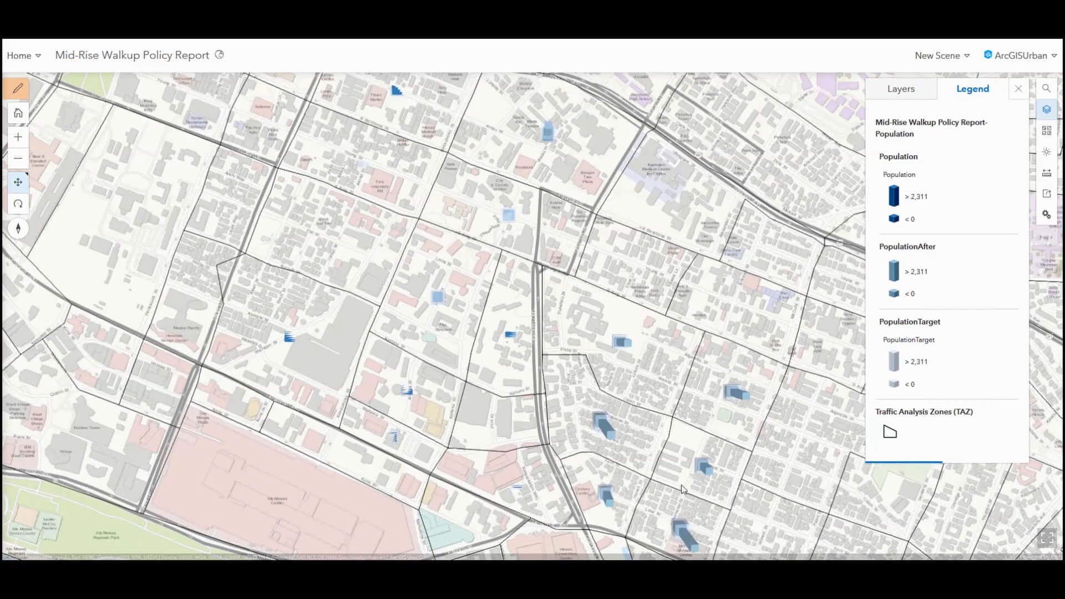
pyautogui.moveTo(684, 490); pyautogui.dragTo(503, 296, button='right')
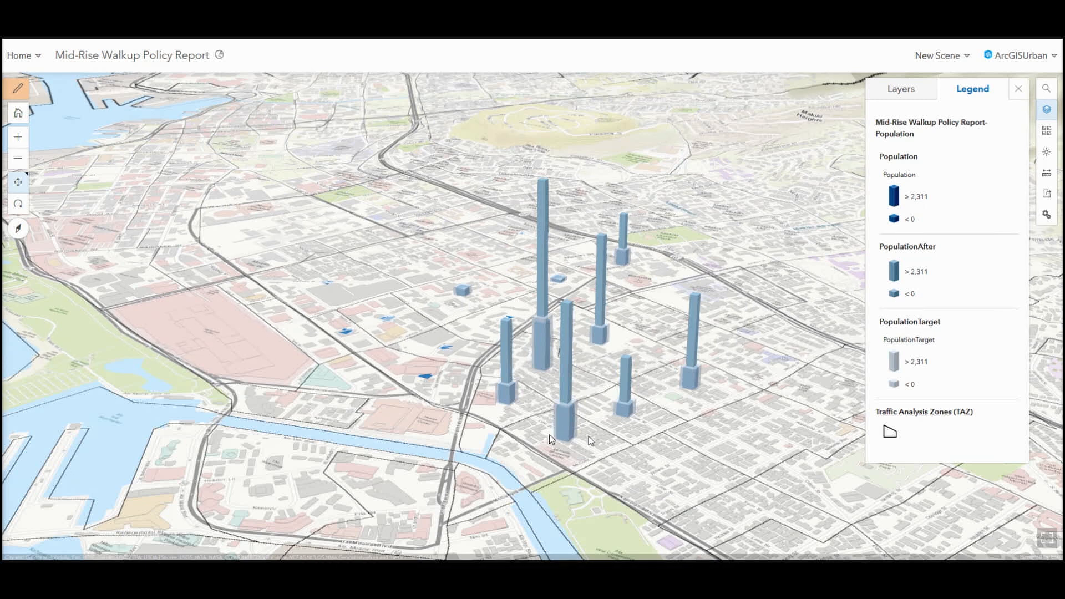
pyautogui.scroll(5, 633, 413)
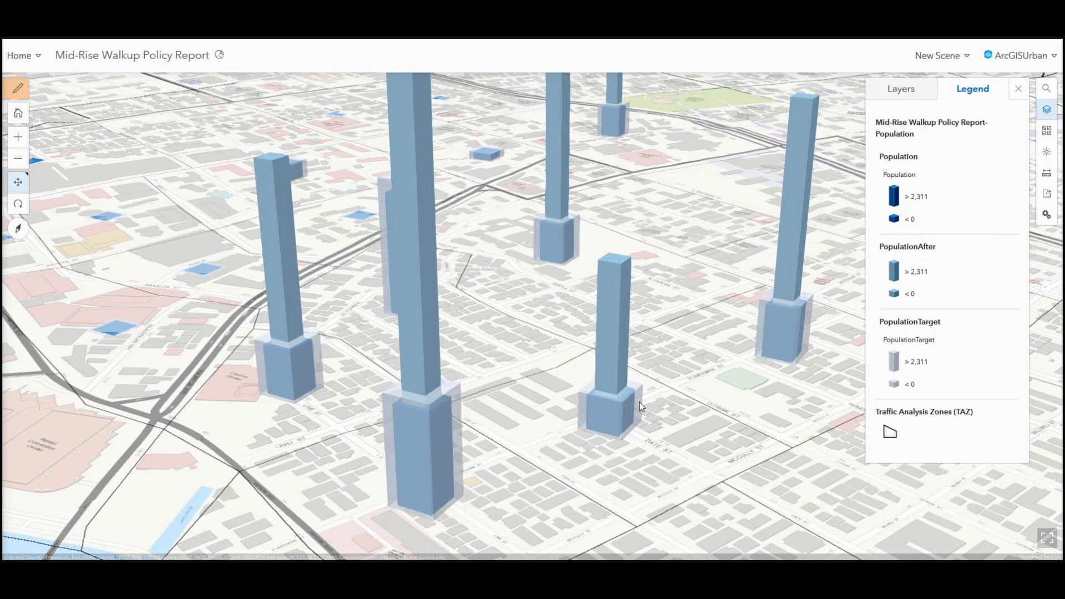
# Step: Leave the full-screen video, minimize the player and open GTFS_TransitPlanner.mp4 from the desktop in VLC media player
pyautogui.press('Escape')
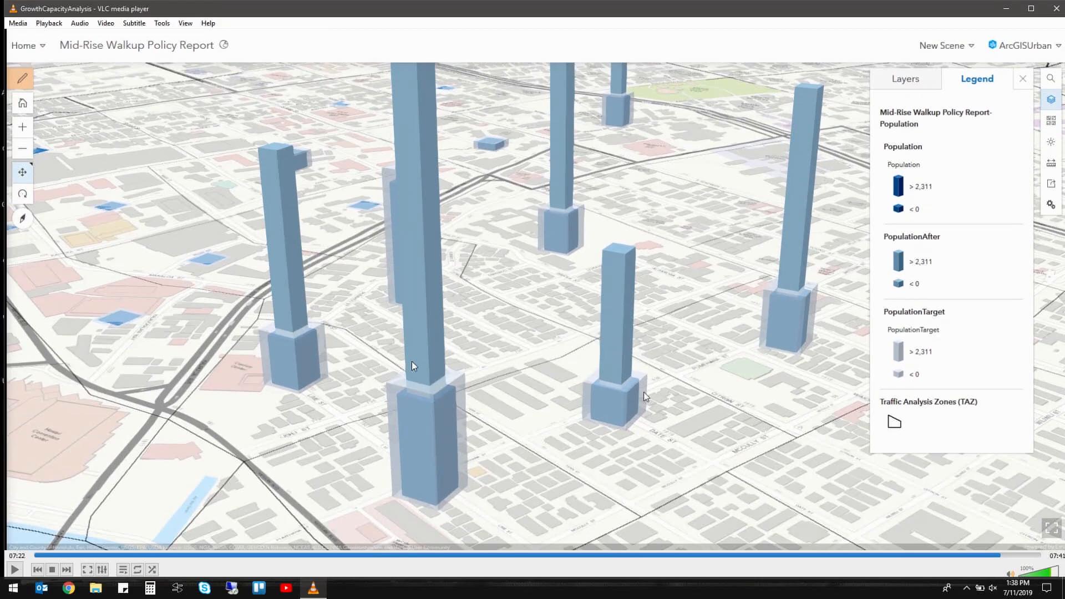
pyautogui.click(1006, 8)
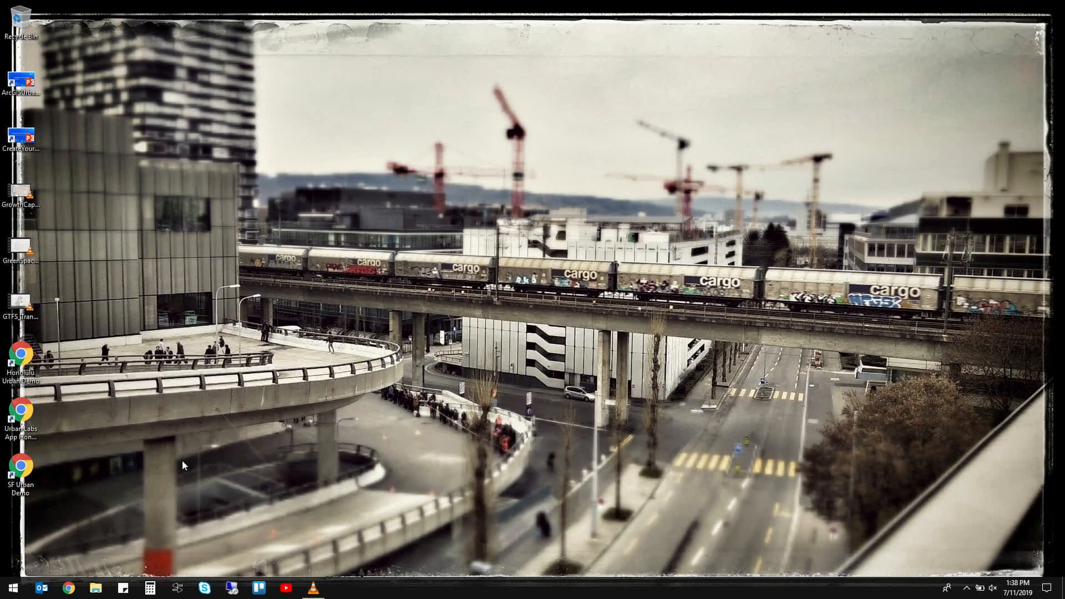
pyautogui.click(21, 304)
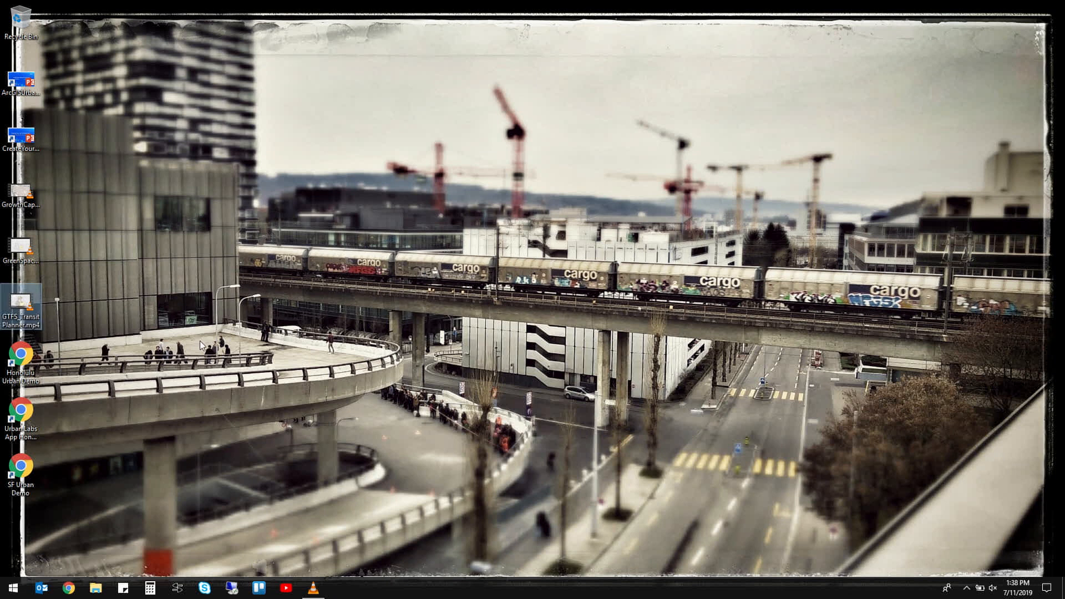
pyautogui.click(314, 589)
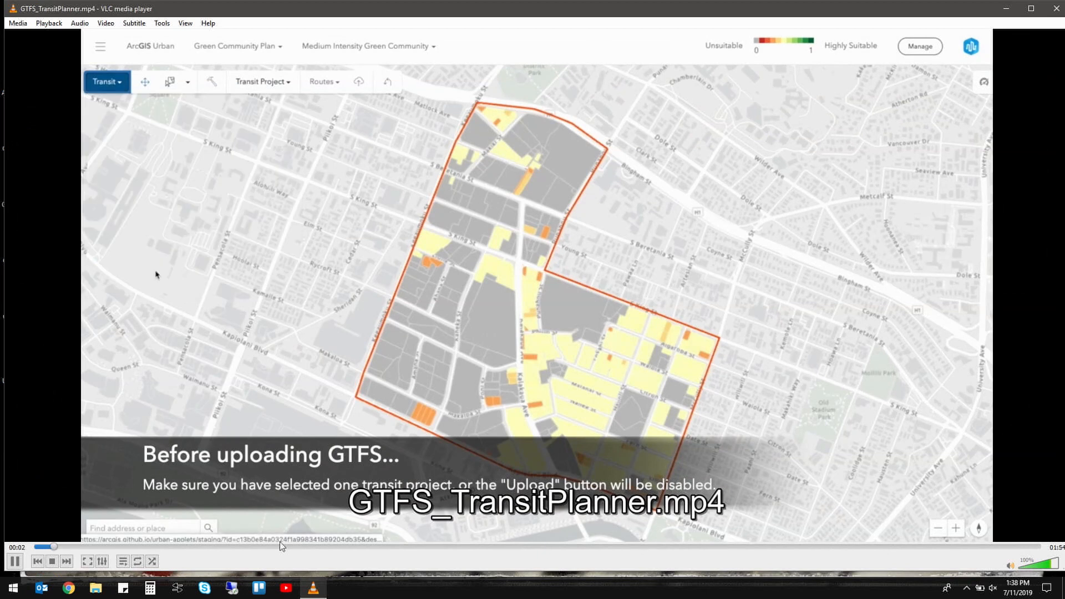
# Step: Pause GTFS_TransitPlanner.mp4 and show the video in full screen
pyautogui.press('space')
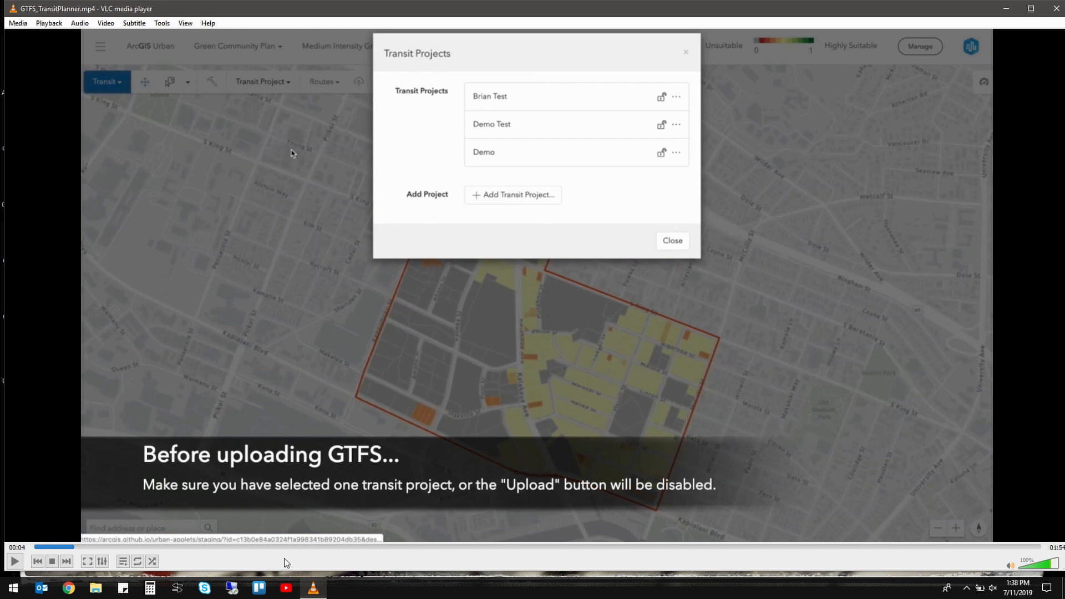
pyautogui.doubleClick(358, 421)
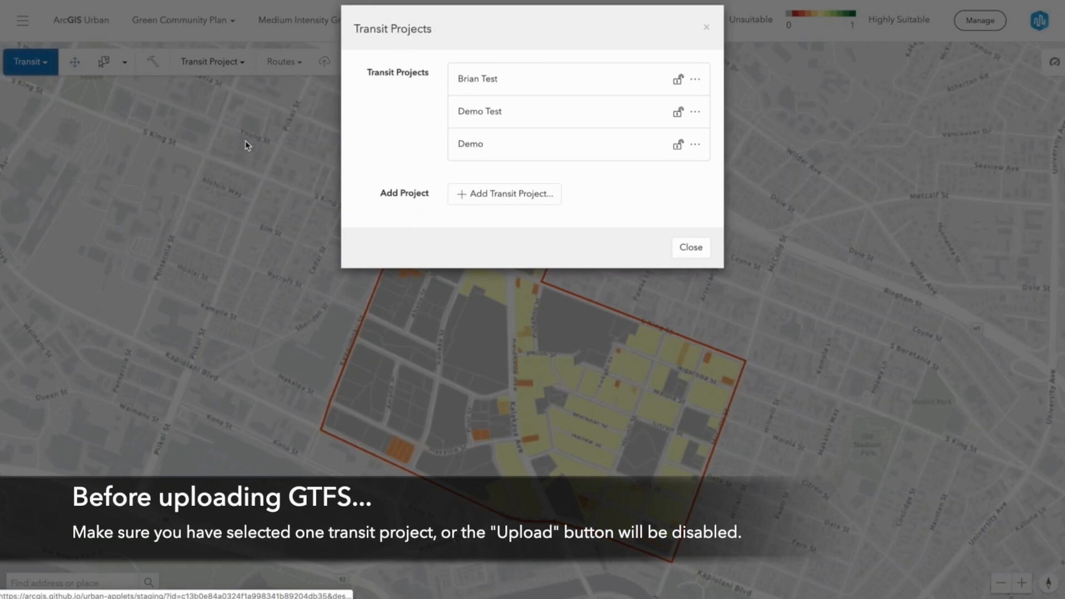
# Step: Add a transit project named Honolulu, based on New
pyautogui.click(506, 194)
pyautogui.click(501, 95)
pyautogui.write('Honolulu')
pyautogui.press('Tab')
pyautogui.click(653, 128)
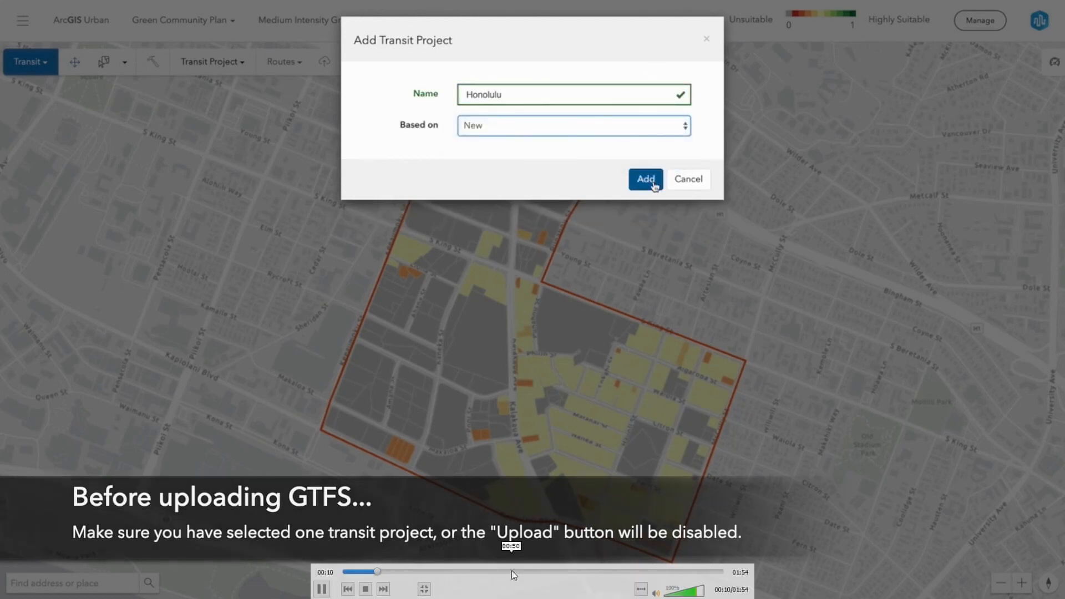
# Step: Skip the Transit Planner video ahead to about 00:50, then pause and resume playback at the CityExpress! UH MANOA route
pyautogui.click(512, 573)
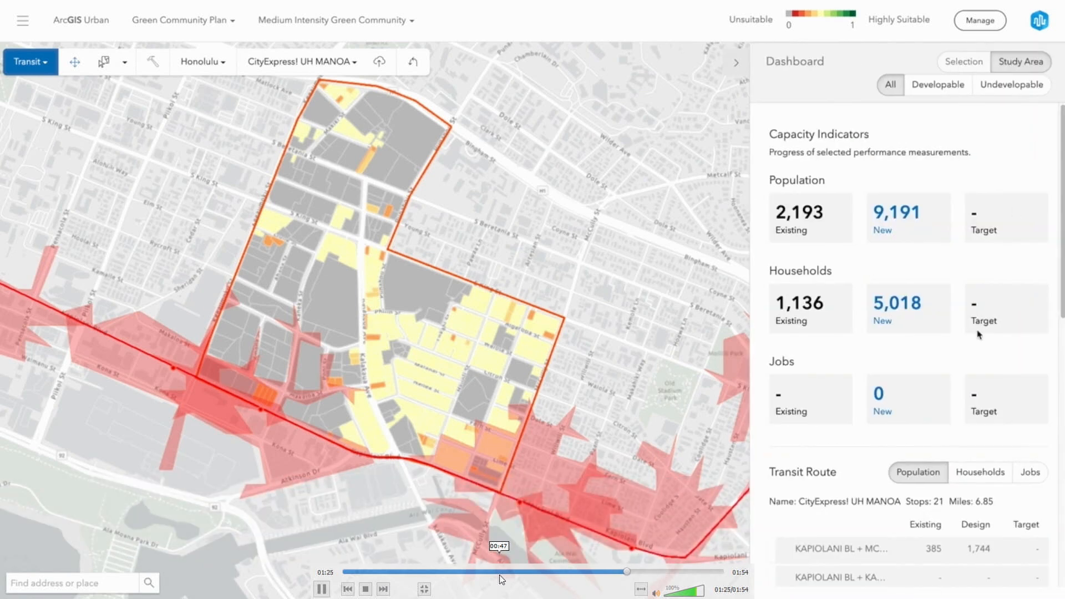
pyautogui.press('space')
pyautogui.press('space')
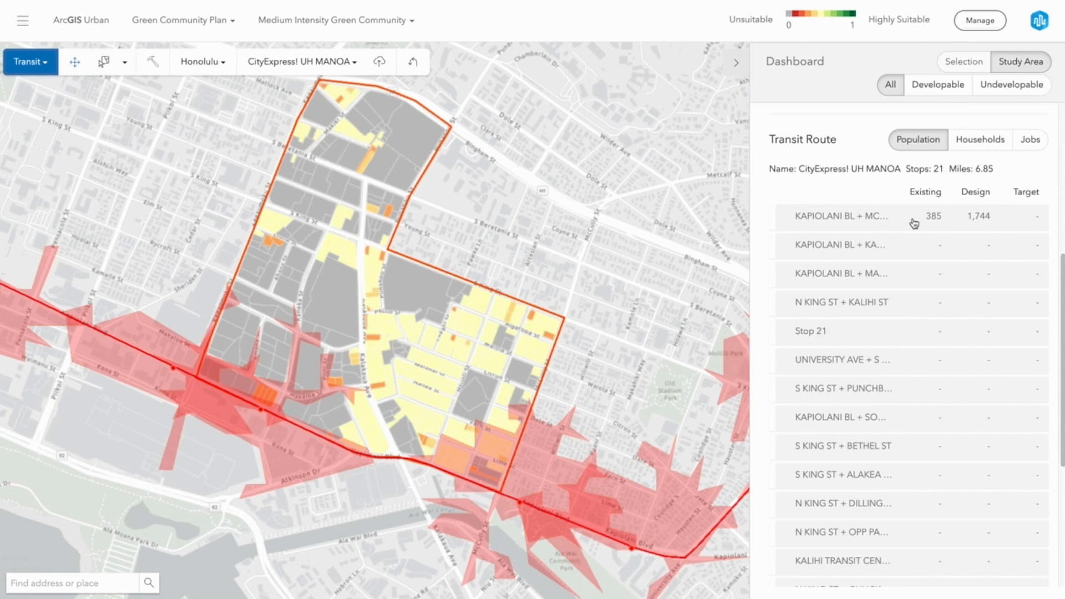
# Step: Expand the KAPIOLANI BL + MC… stop of the CityExpress! UH MANOA route to examine its walkshed and projected ridership
pyautogui.click(844, 219)
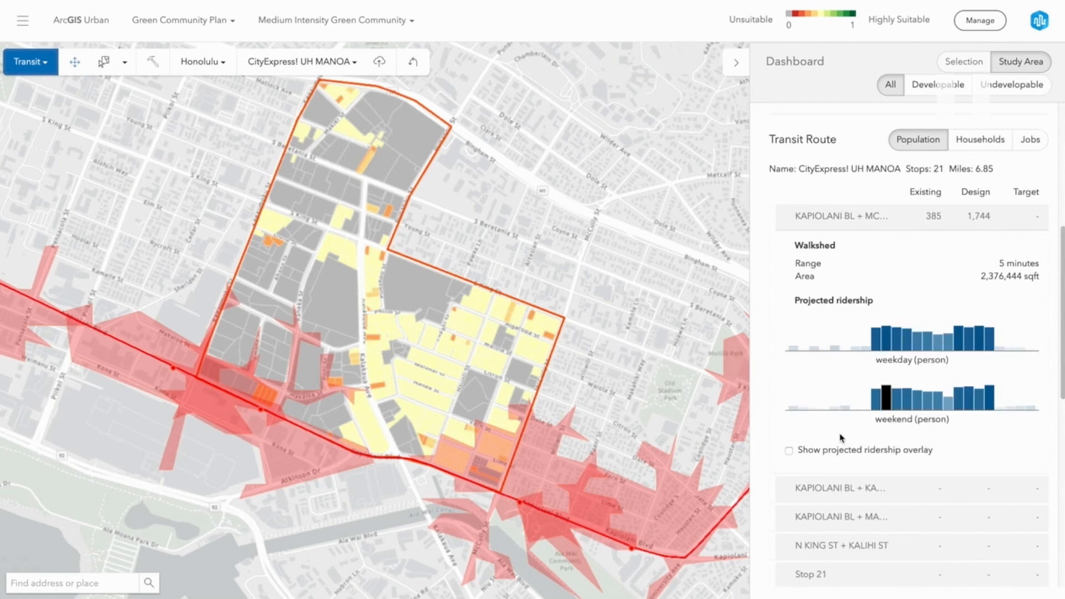